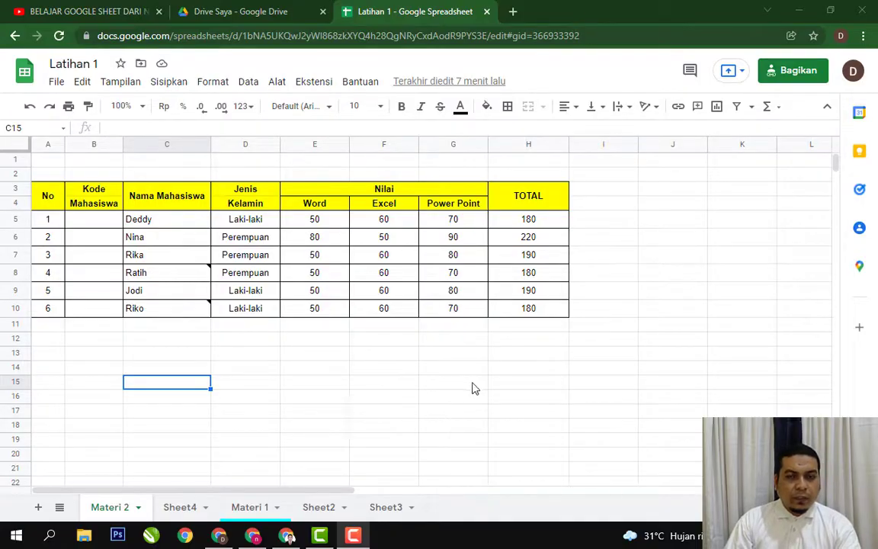
left_click(527, 369)
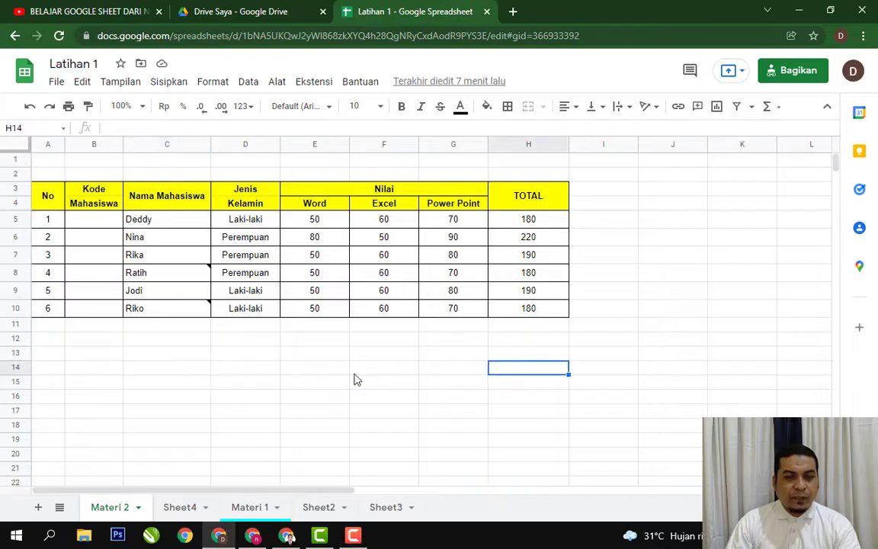
left_click(171, 353)
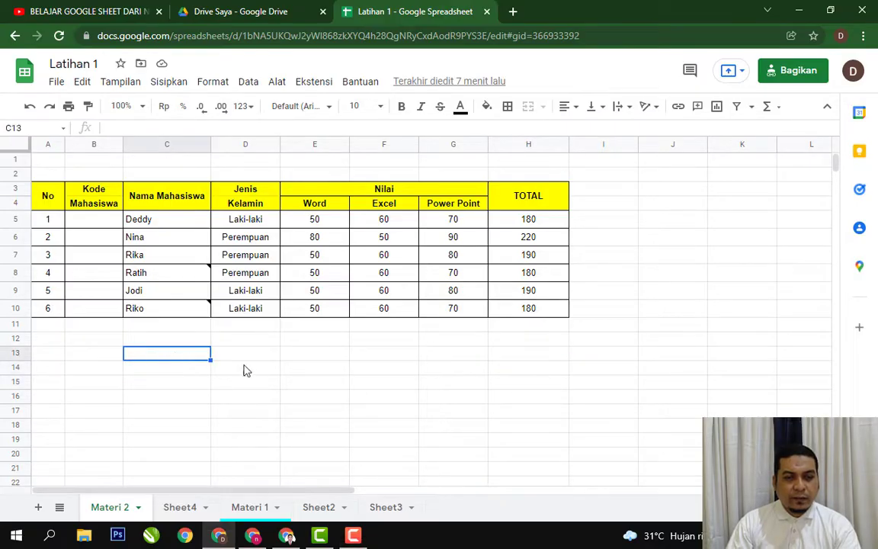
left_click(320, 355)
left_click(323, 380)
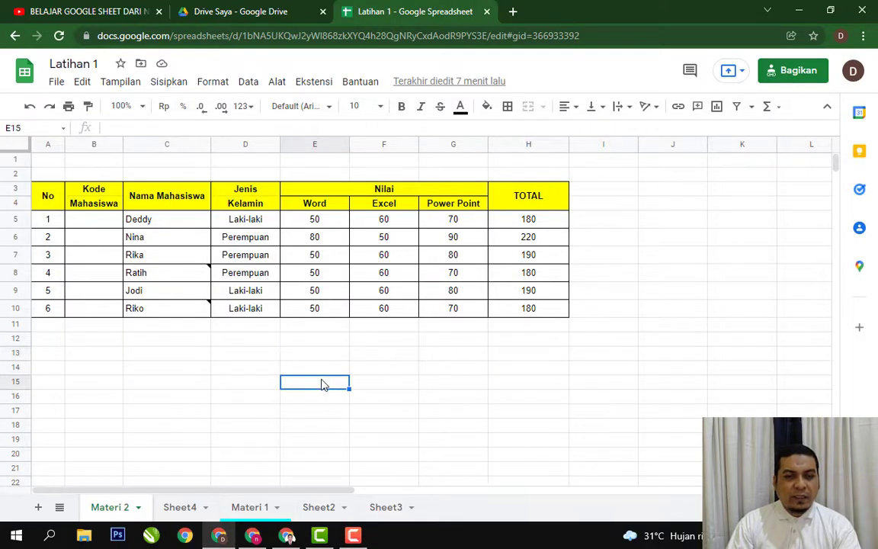
left_click(229, 369)
left_click(191, 369)
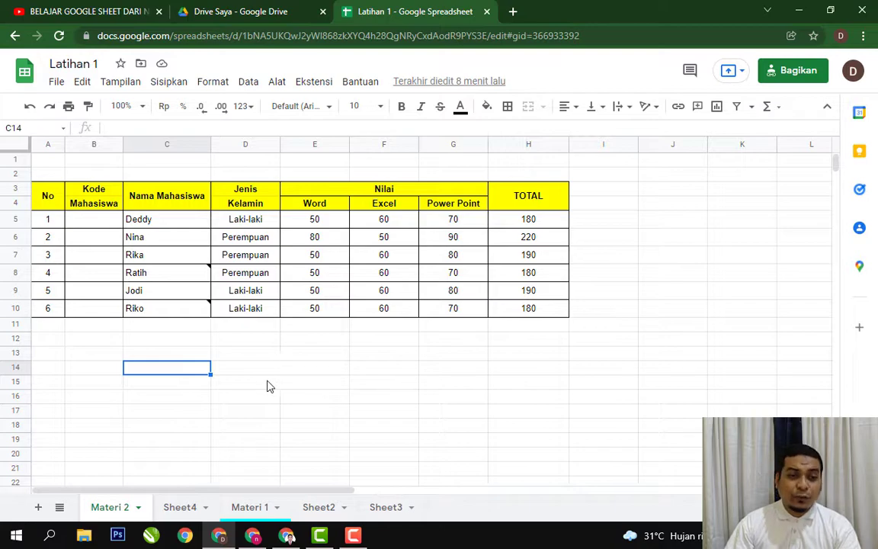
left_click_drag(188, 360, 182, 360)
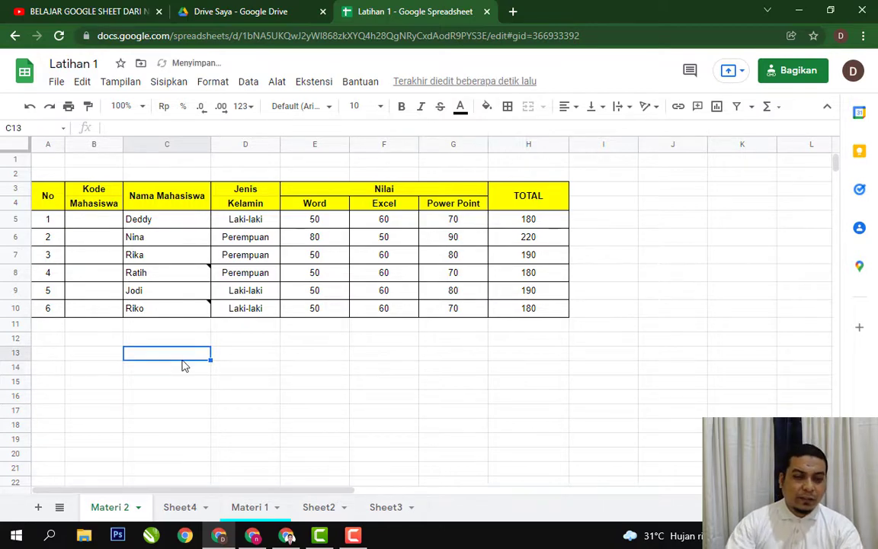
type("=")
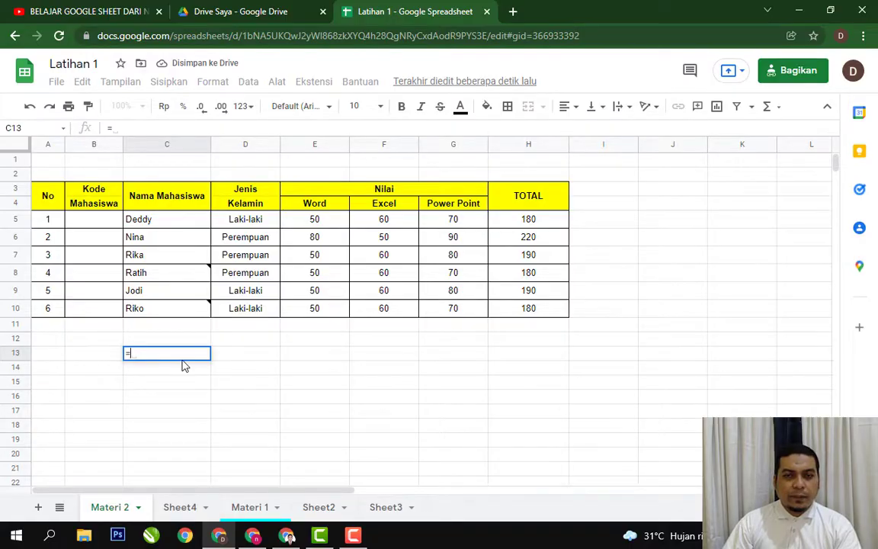
key("Escape")
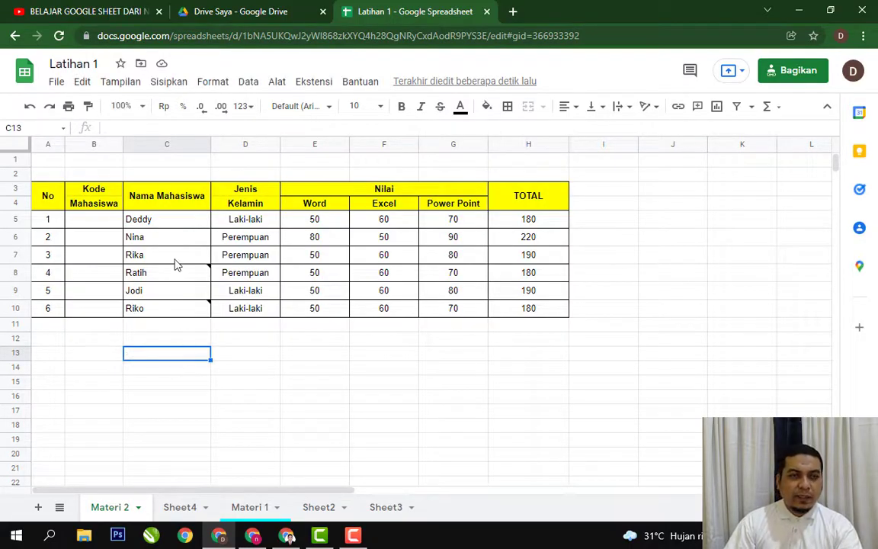
- Enter the addition formula =5000+5000 in cell C13 below the table
left_click(142, 106)
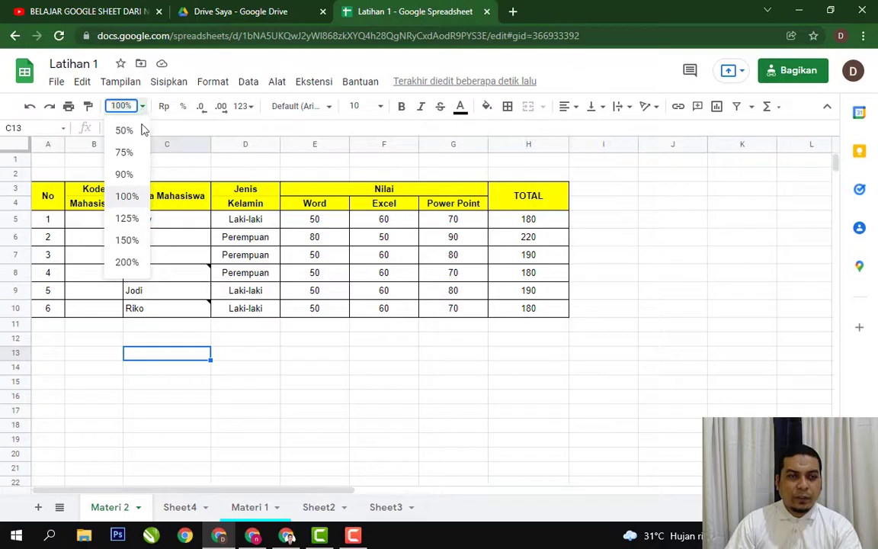
left_click(126, 218)
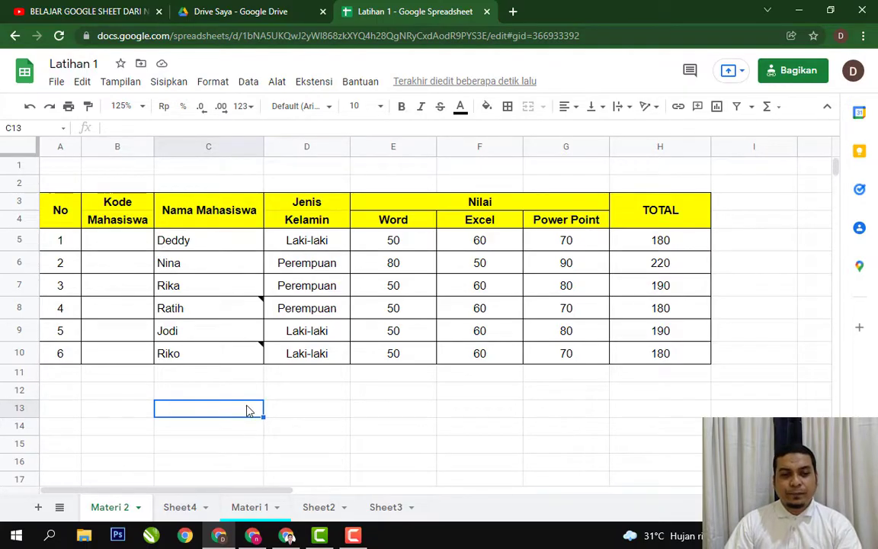
type("=")
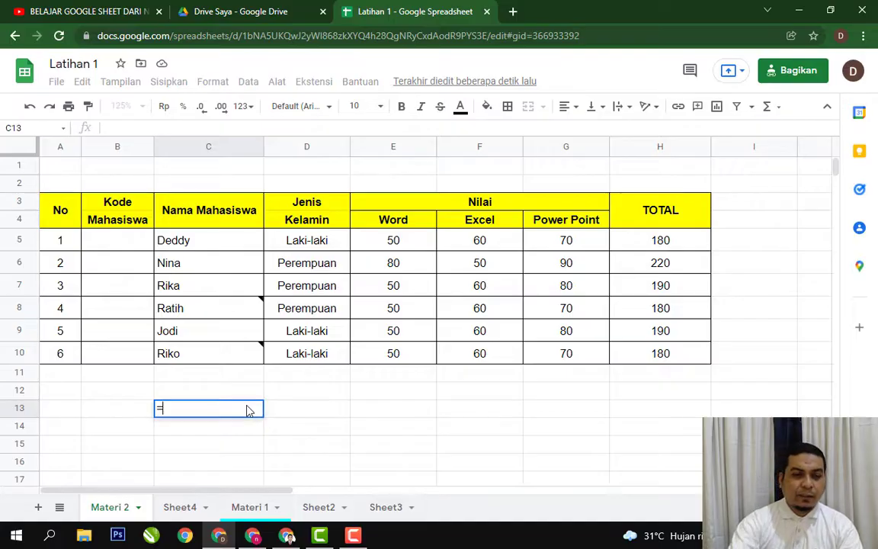
type("5")
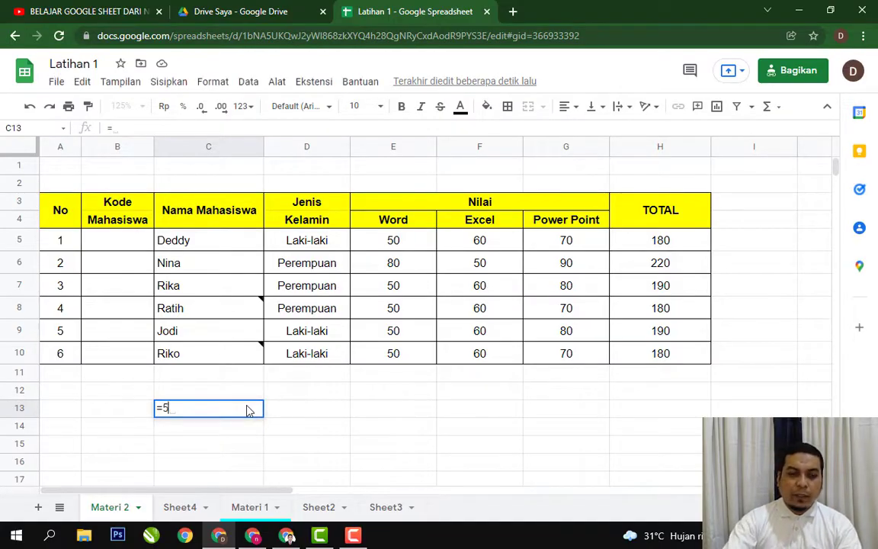
type("000")
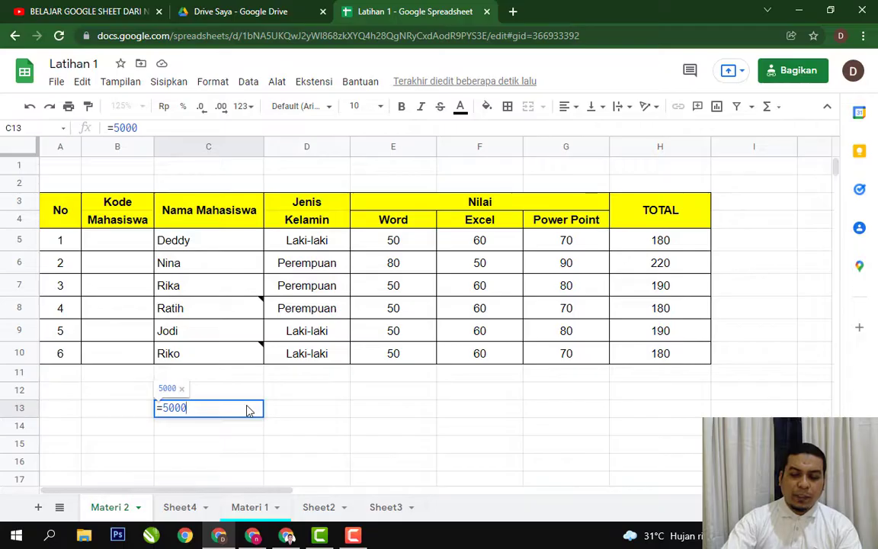
type("+5000")
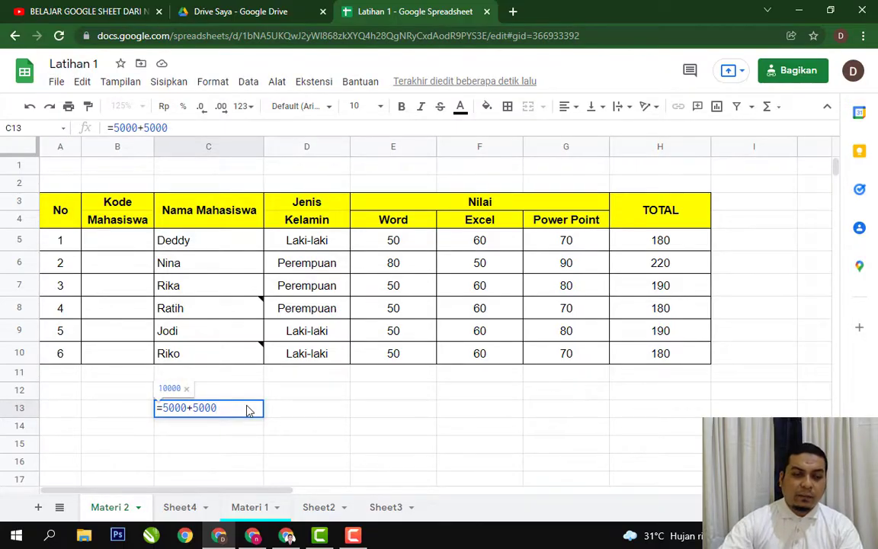
key("Return")
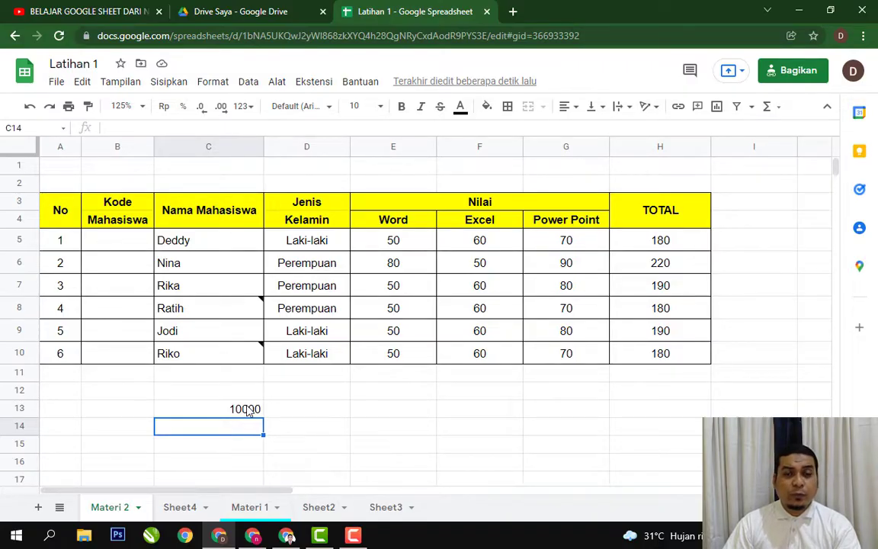
- Calculate =20000+15000+6000 in cell C13 in place of the existing formula, and clear the cell
left_click(248, 411)
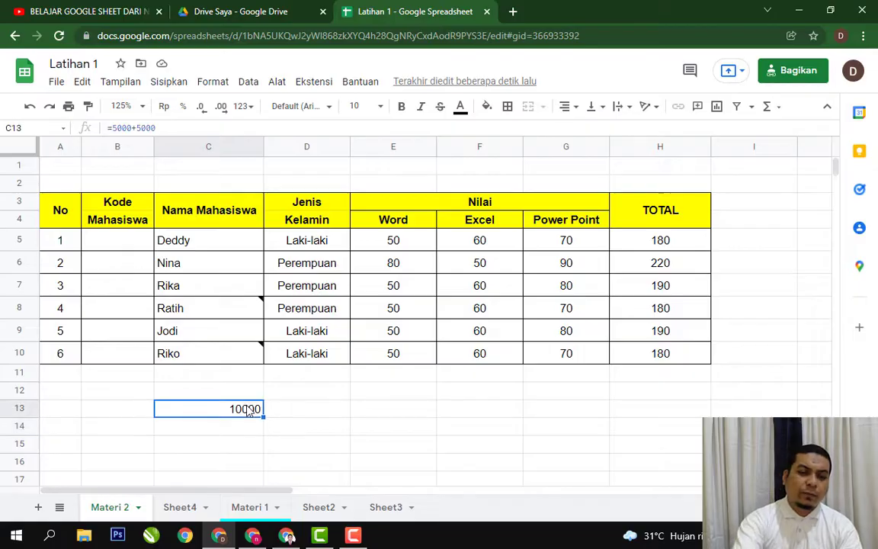
type("=2000+")
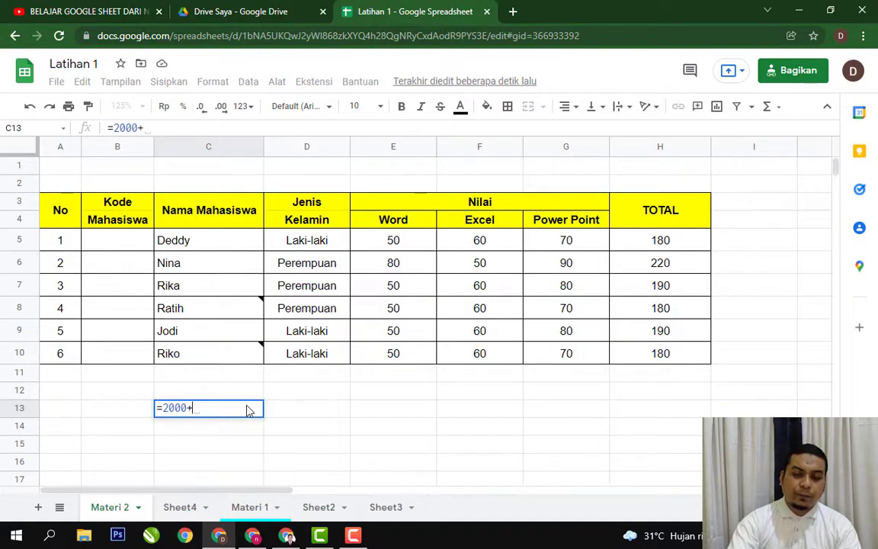
key("BackSpace")
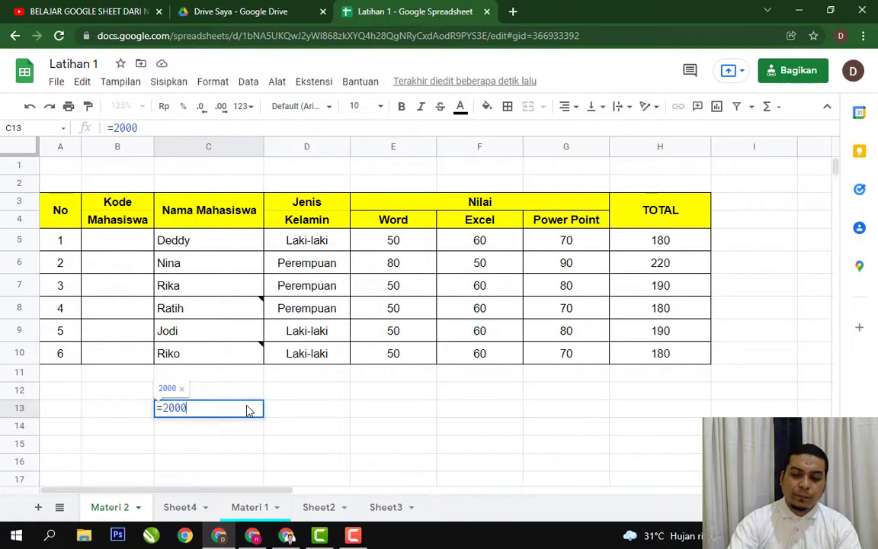
type("0+15000")
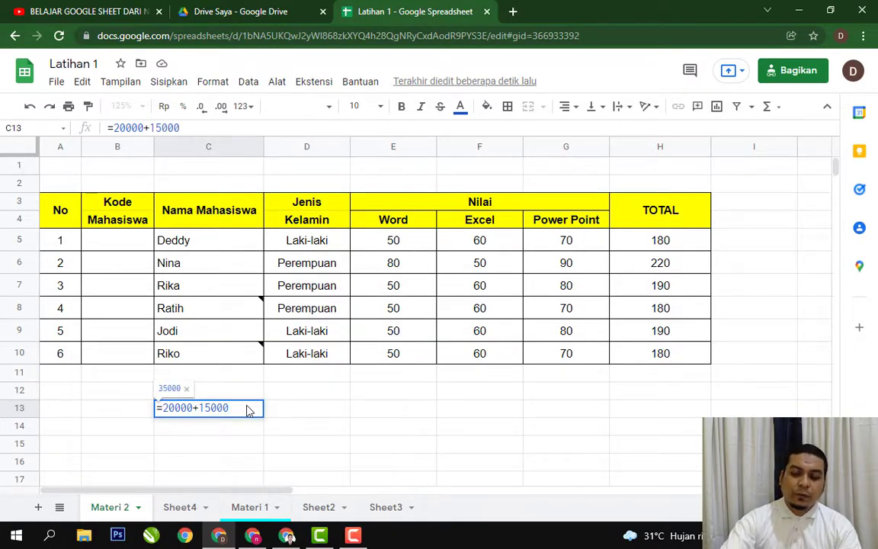
type("+6000")
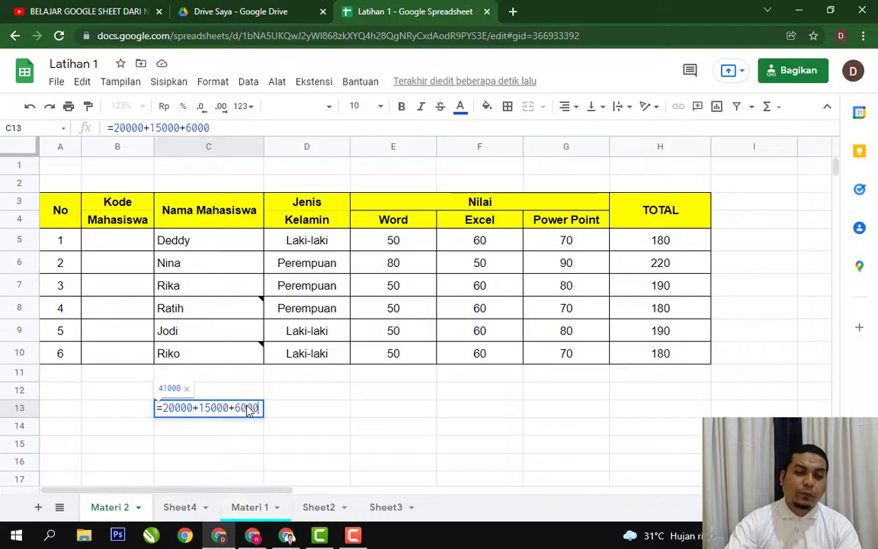
key("Return")
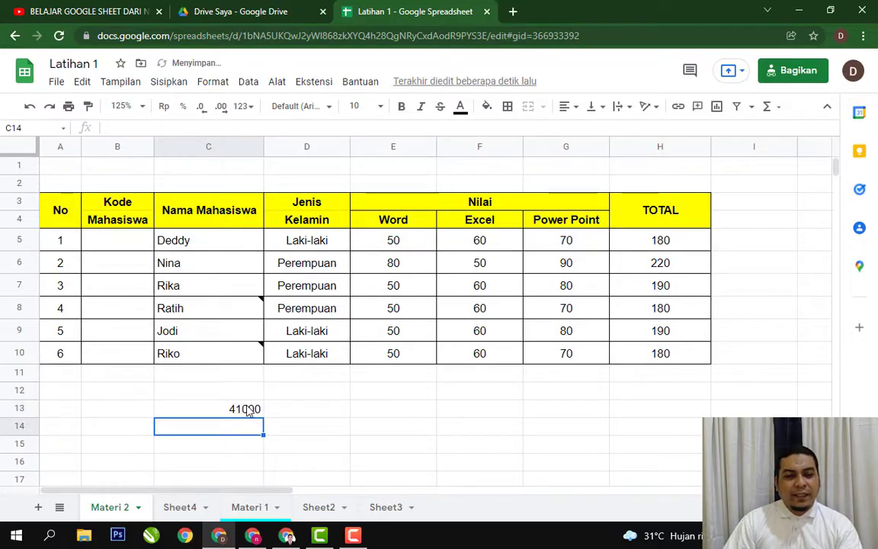
left_click(248, 410)
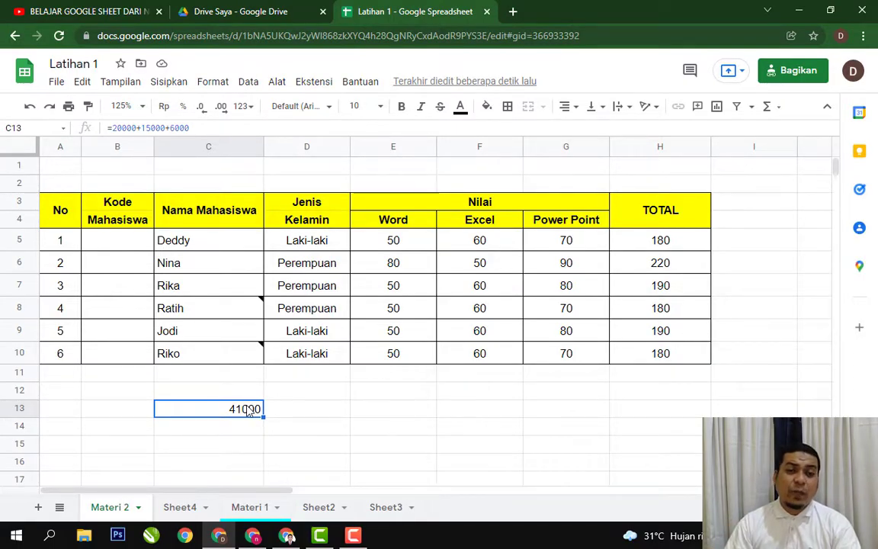
key("Delete")
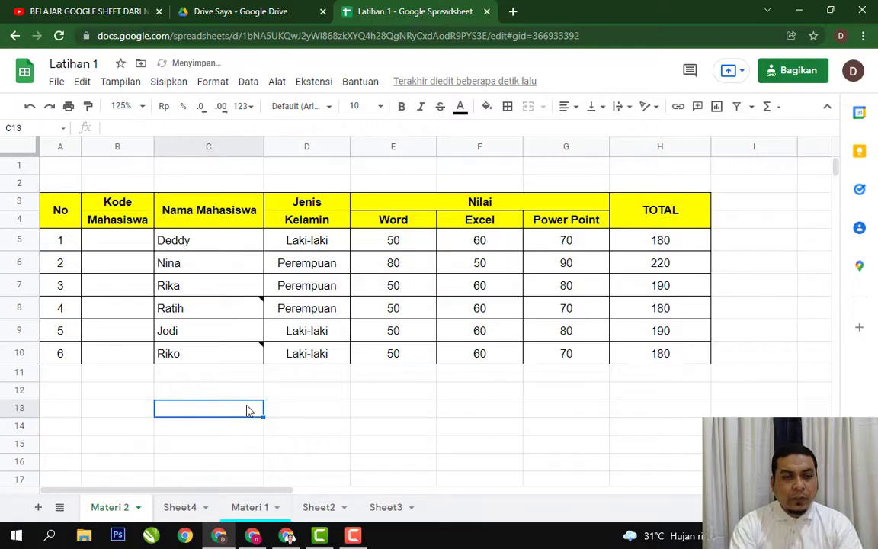
- Delete the SUM formulas for all six students in the TOTAL column, cells H5 to H10
key("Up")
key("Up")
key("Up")
key("Up")
key("Up")
key("Up")
key("Up")
key("Up")
key("Up")
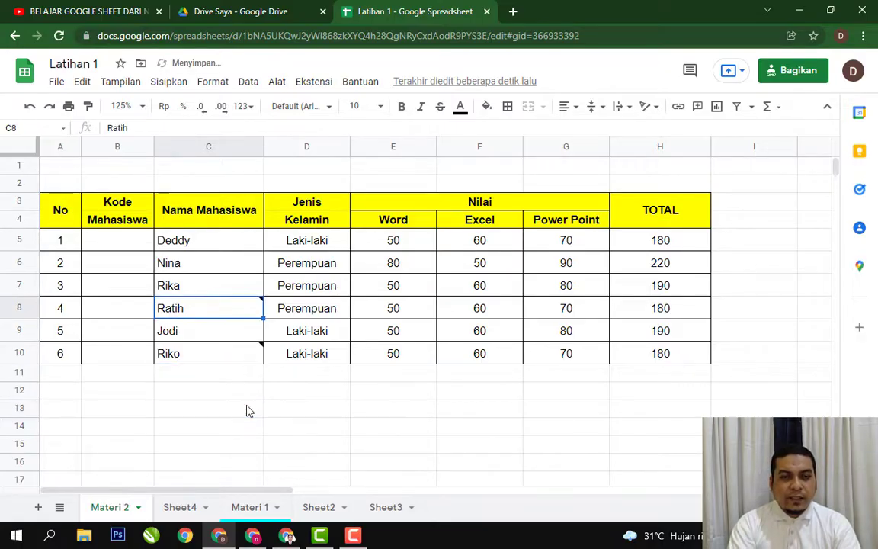
key("Right")
key("Right")
key("Right")
key("Right")
key("Down")
key("Down")
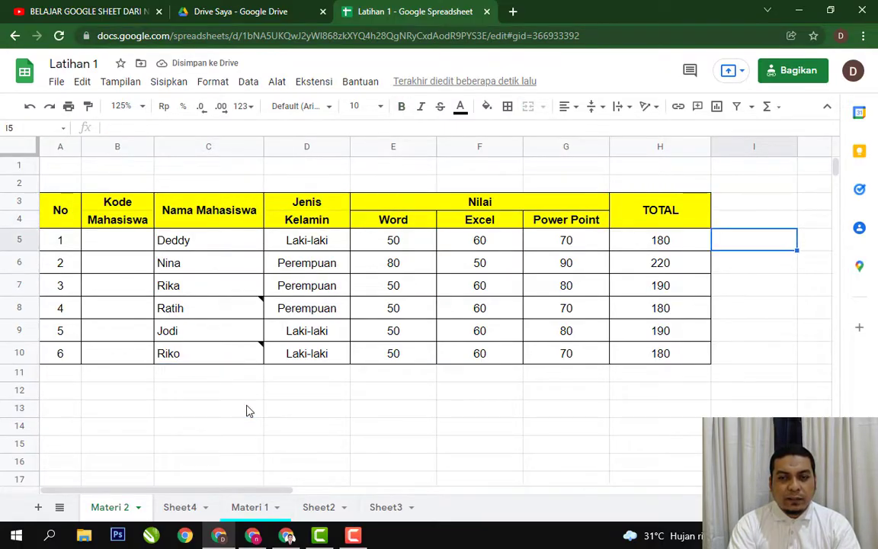
key("Left")
key("shift+Down")
key("shift+Down")
key("shift+Down")
key("shift+Down")
key("shift+Down")
key("shift+Down")
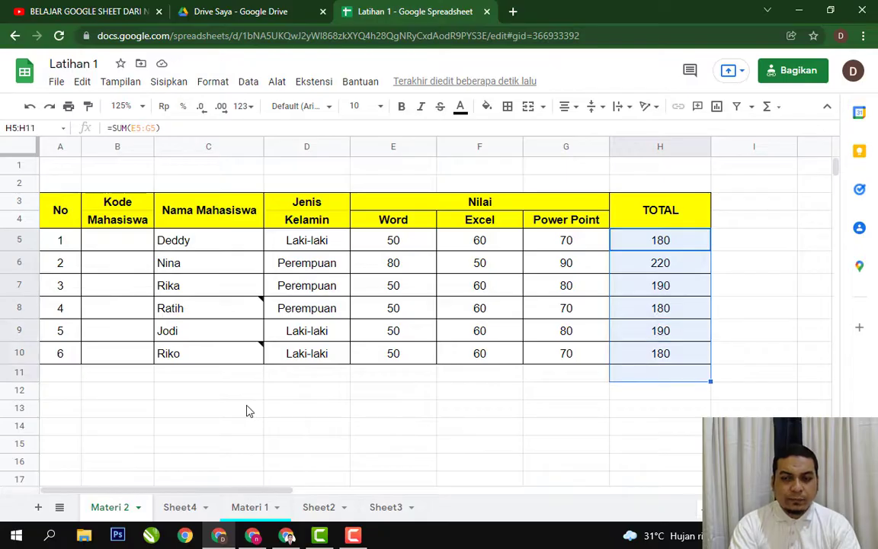
key("shift+Up")
key("Delete")
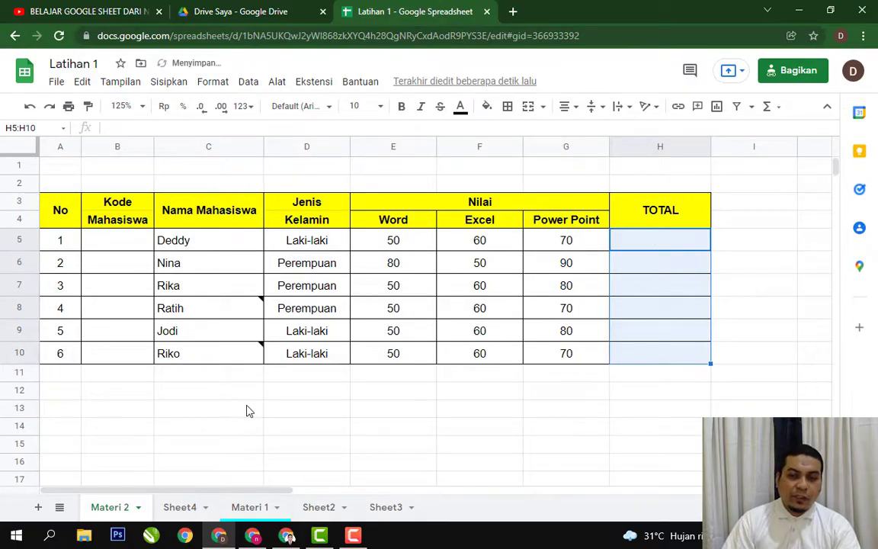
- Set the Word score of student number 5 in cell E9 to 70
left_click(452, 412)
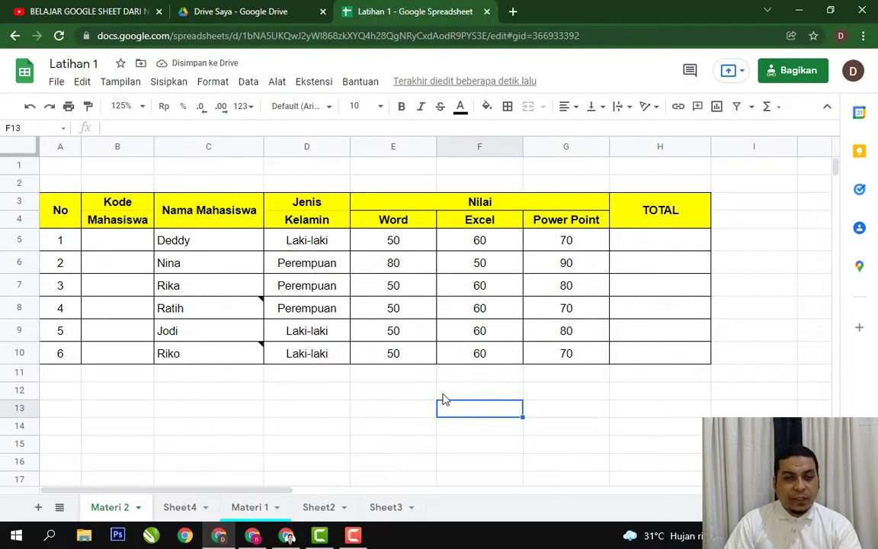
left_click(410, 338)
type("70")
key("Return")
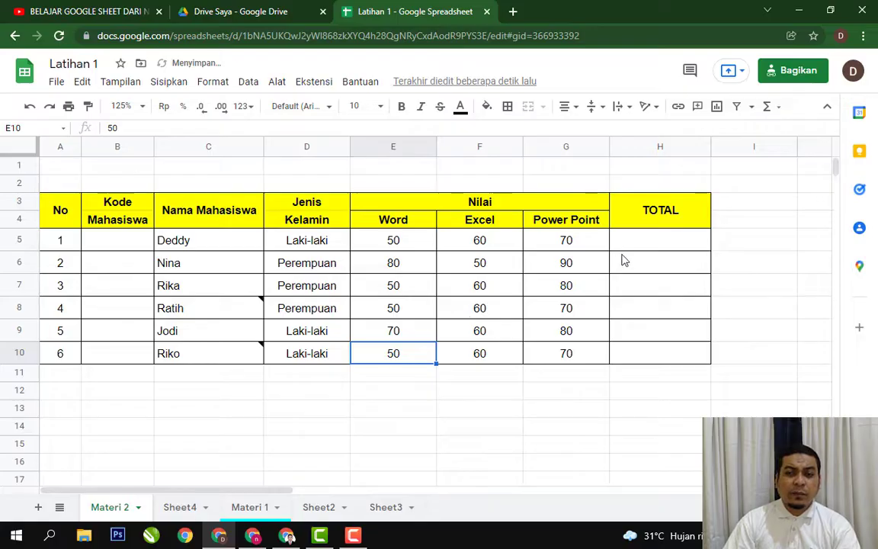
- Examine the first student's Word, Excel and Power Point scores in E5:G5 and the TOTAL cell H5
left_click(659, 243)
left_click(414, 252)
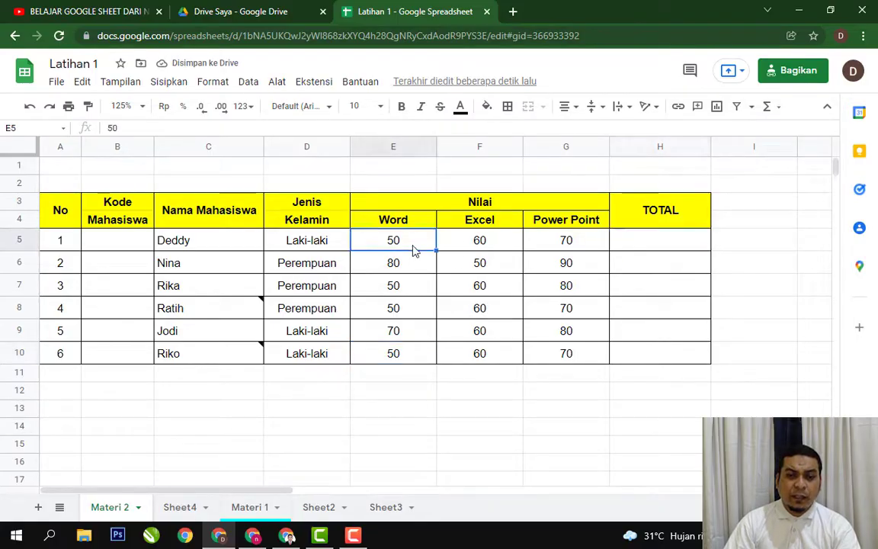
left_click(492, 241)
left_click(552, 243)
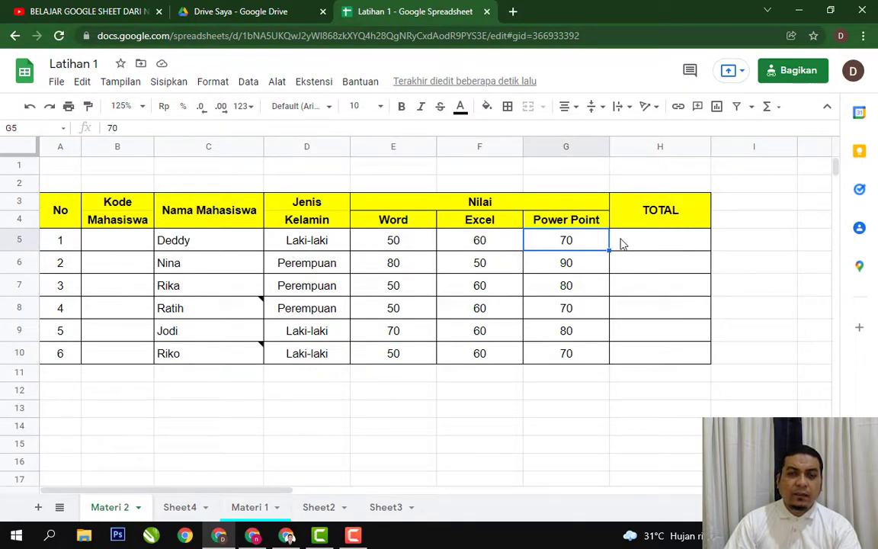
left_click_drag(416, 241, 568, 252)
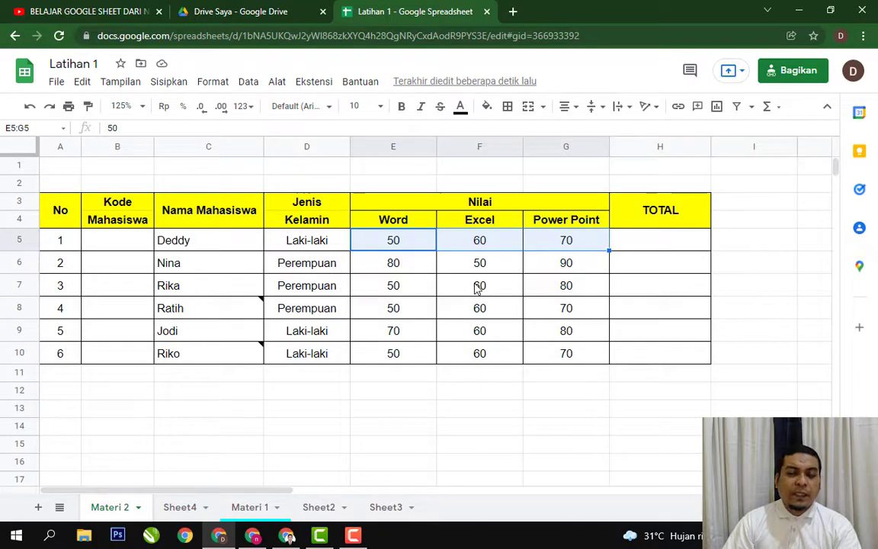
left_click(618, 426)
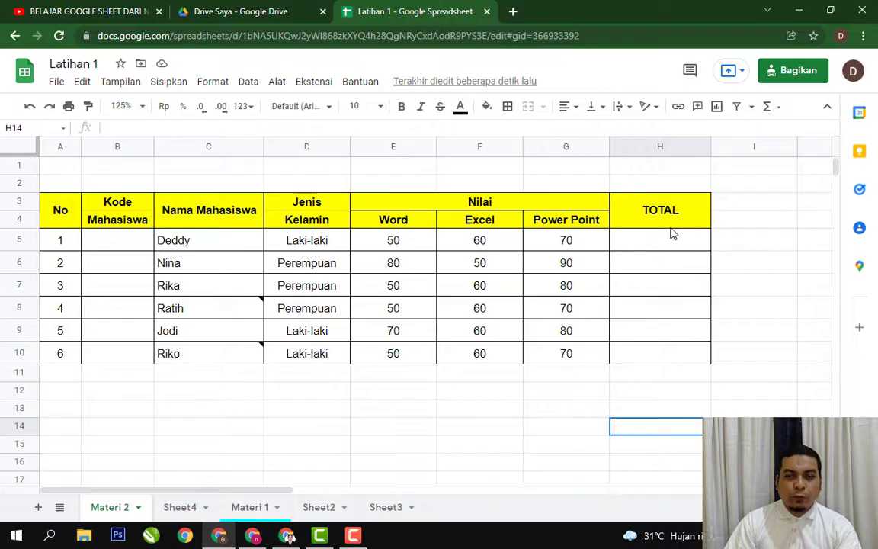
left_click(647, 246)
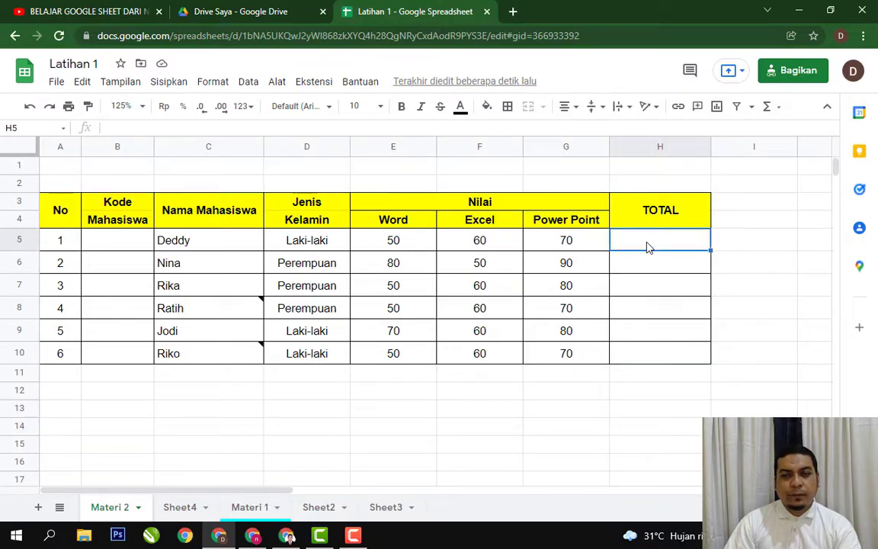
left_click(759, 239)
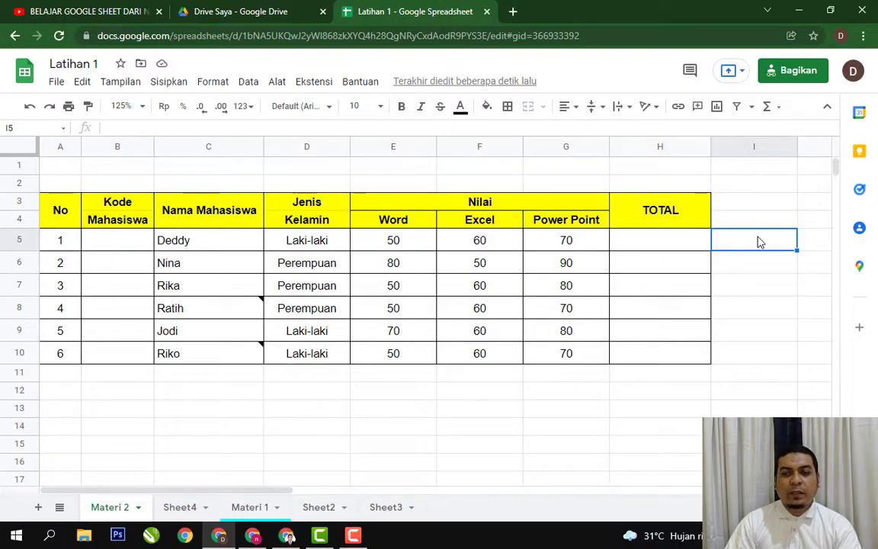
left_click(563, 397)
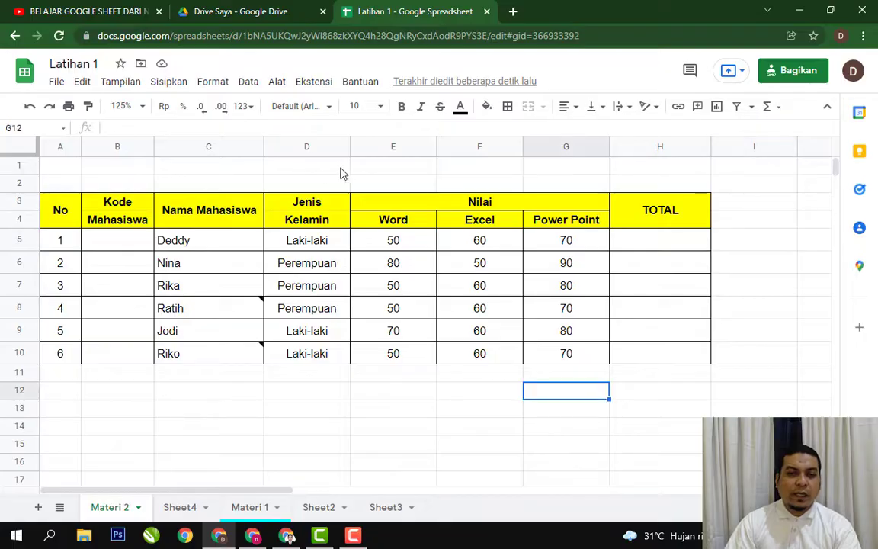
left_click(307, 165)
left_click(385, 433)
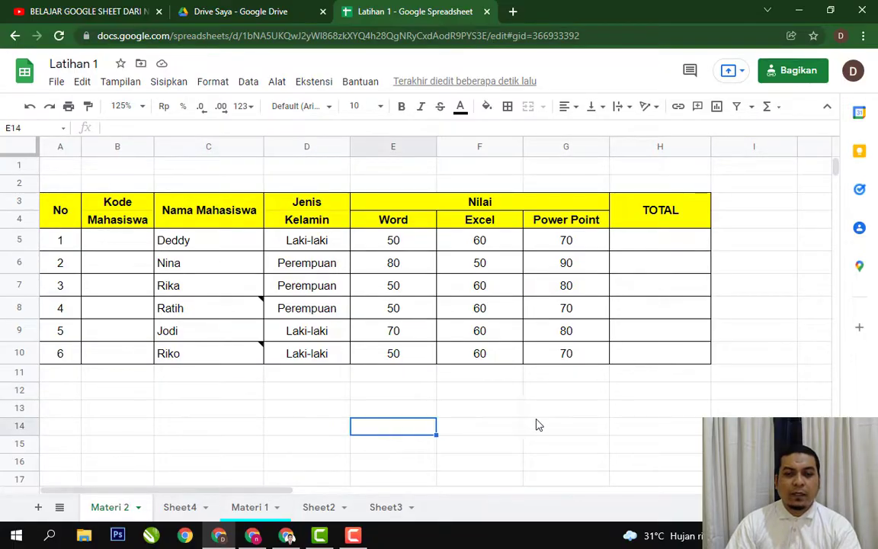
left_click(536, 423)
left_click(535, 395)
- Examine which cells hold the first student's three scores: Word in E5, Excel in F5 and Power Point in G5
left_click_drag(410, 246, 564, 243)
left_click(391, 391)
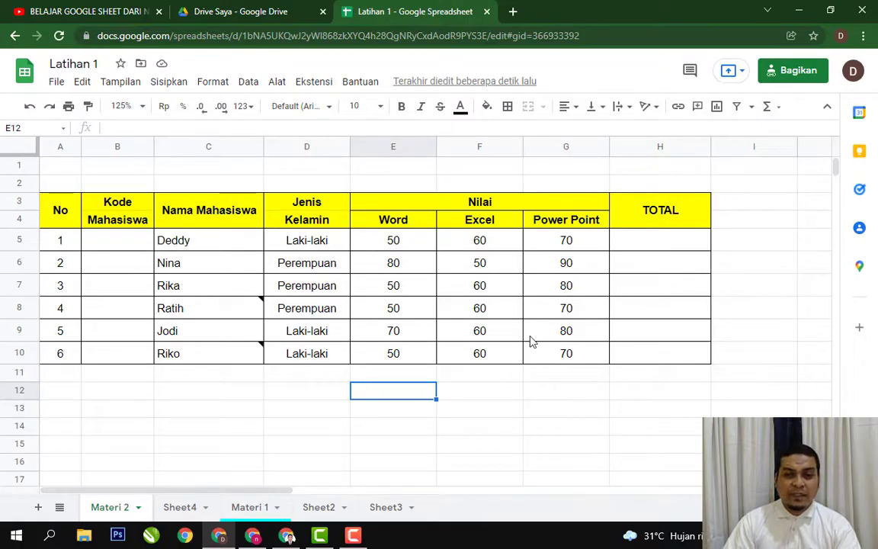
left_click(662, 247)
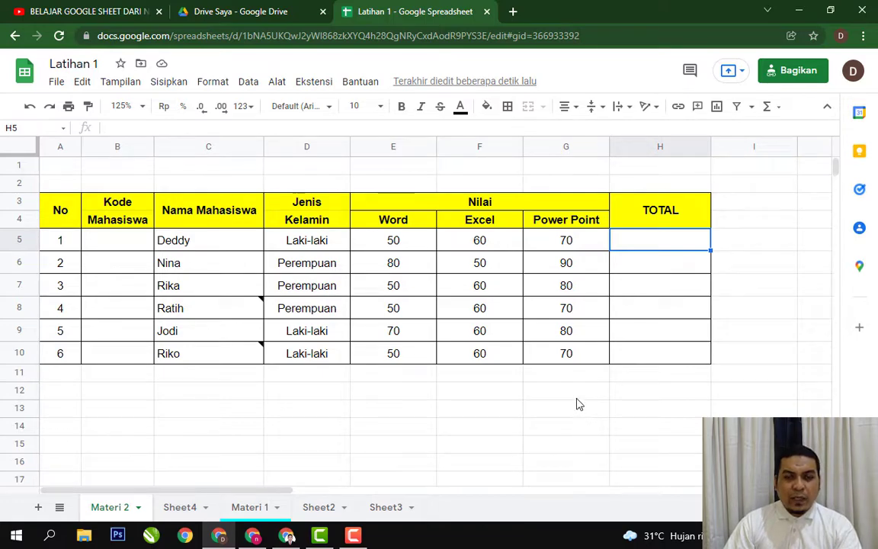
left_click(311, 426)
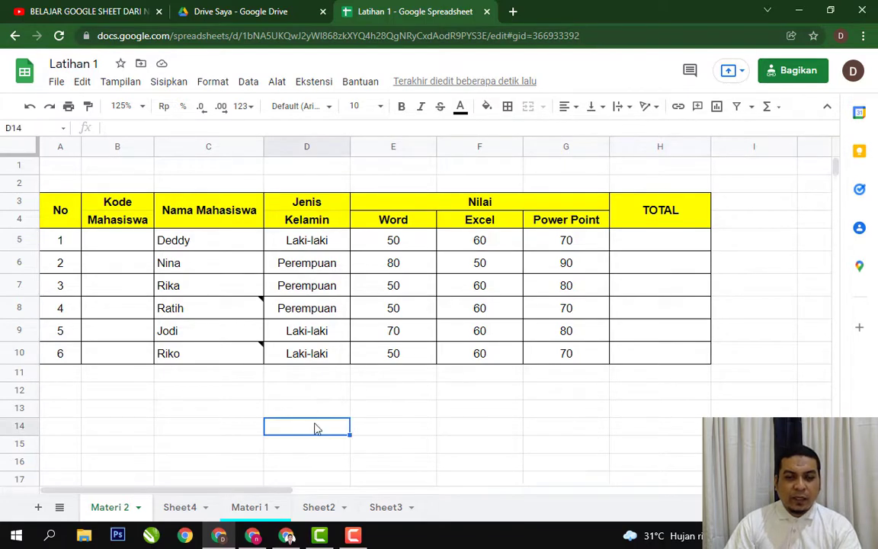
left_click(385, 241)
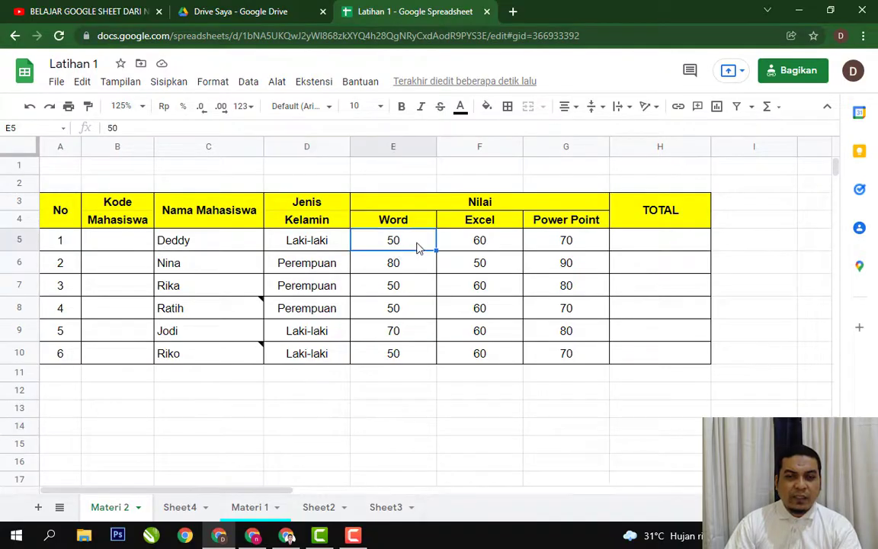
left_click(482, 243)
left_click(564, 244)
left_click(503, 243)
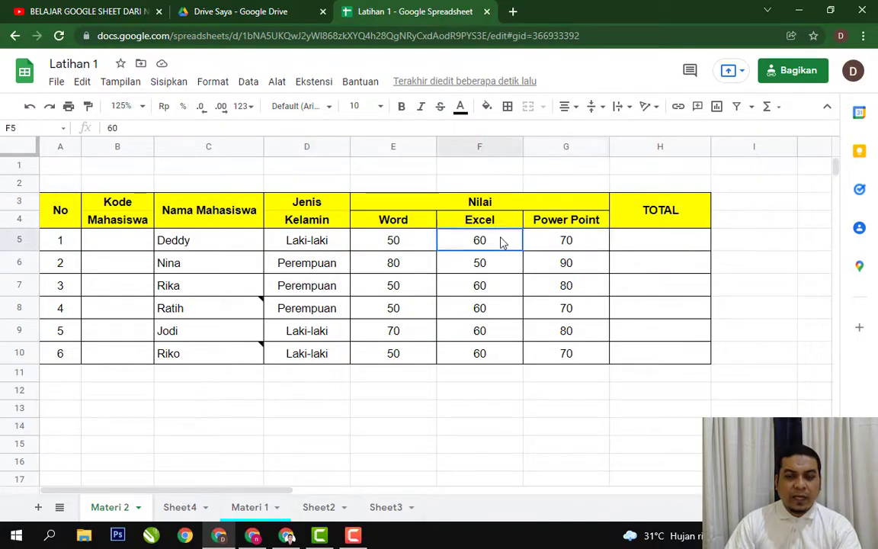
left_click(416, 241)
left_click(553, 243)
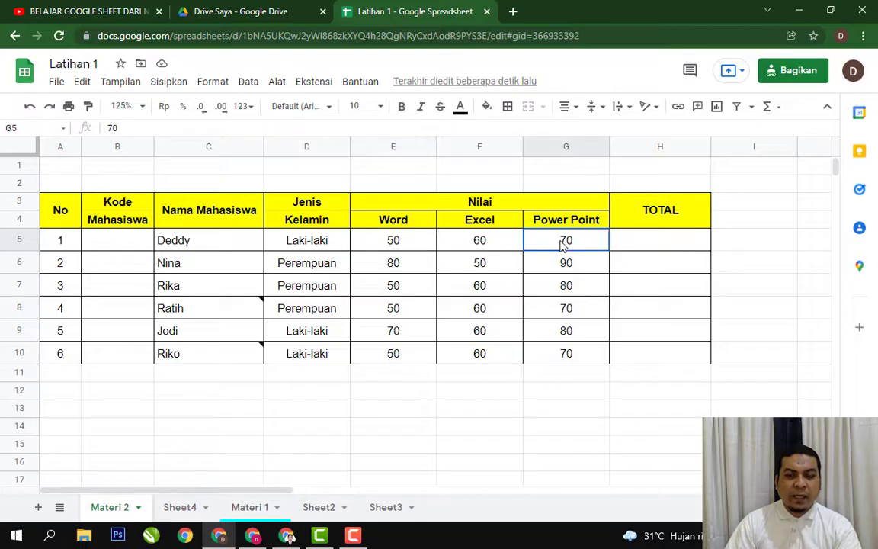
left_click(385, 244)
left_click(459, 245)
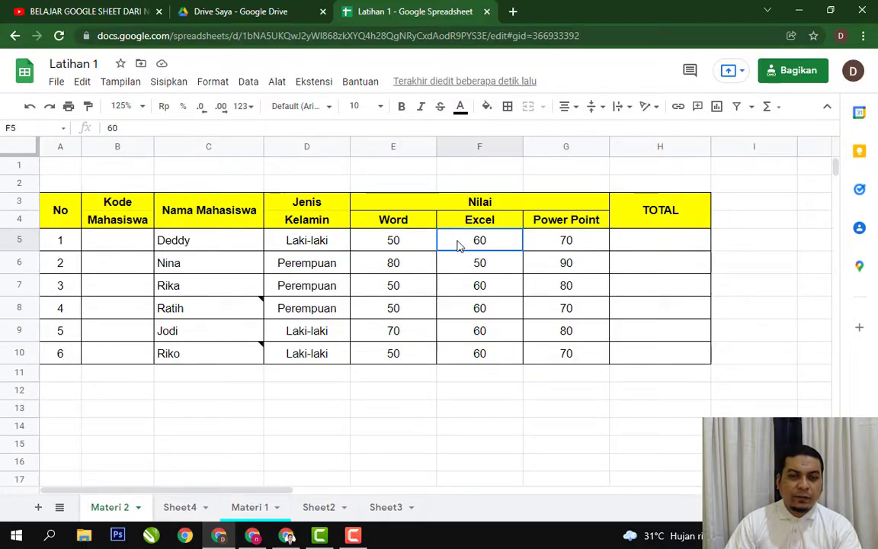
left_click(413, 244)
left_click(482, 244)
left_click(534, 245)
left_click(486, 248)
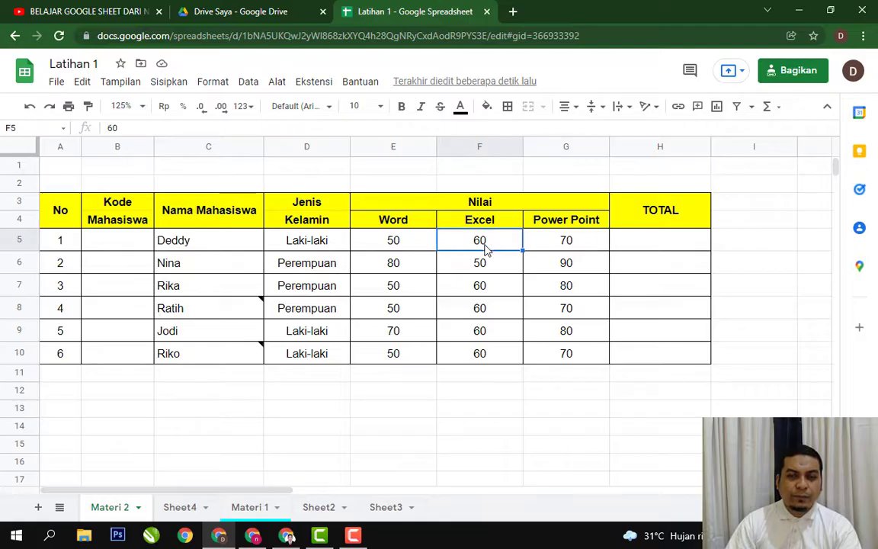
left_click(393, 244)
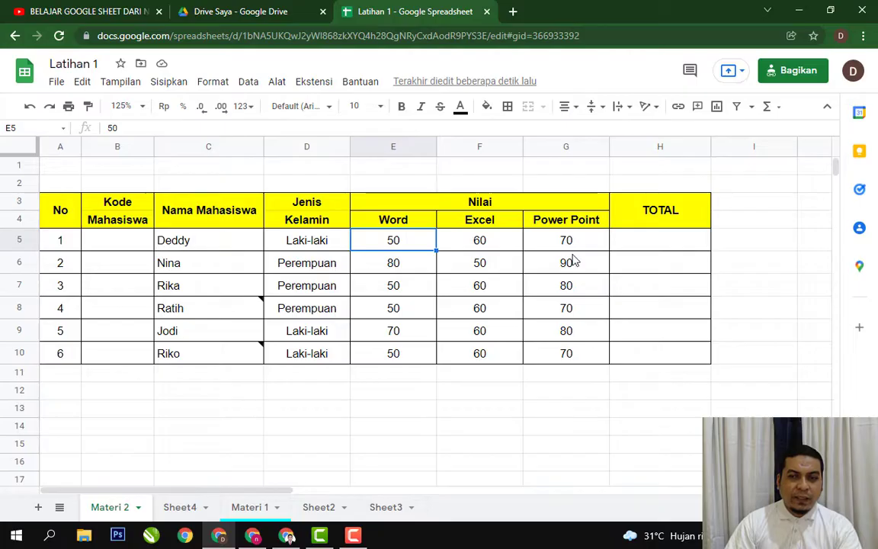
- Calculate the first student's TOTAL in cell H5 with the formula =E5+F5+G5
left_click(661, 243)
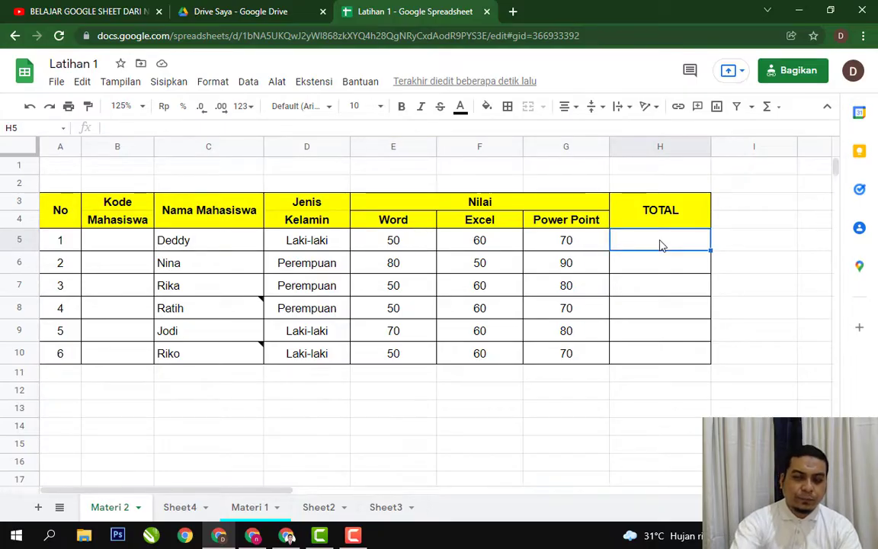
type("=")
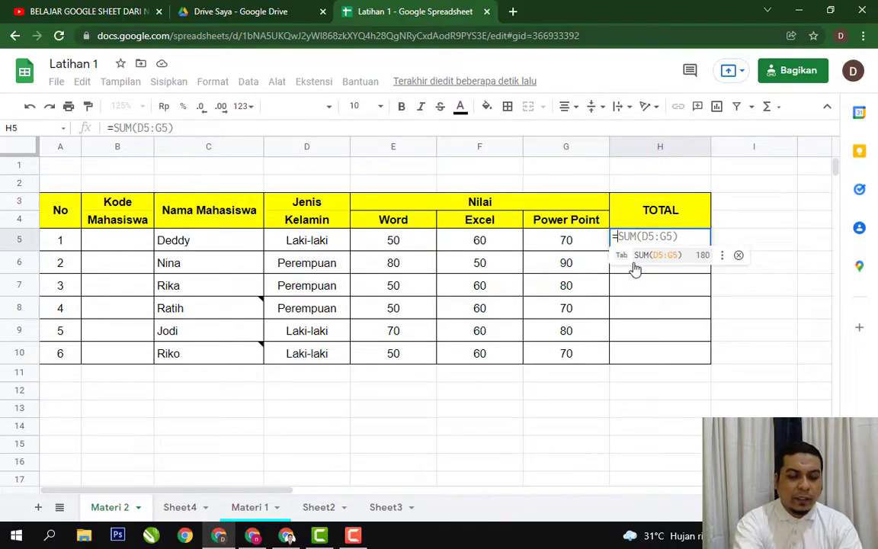
type("e5")
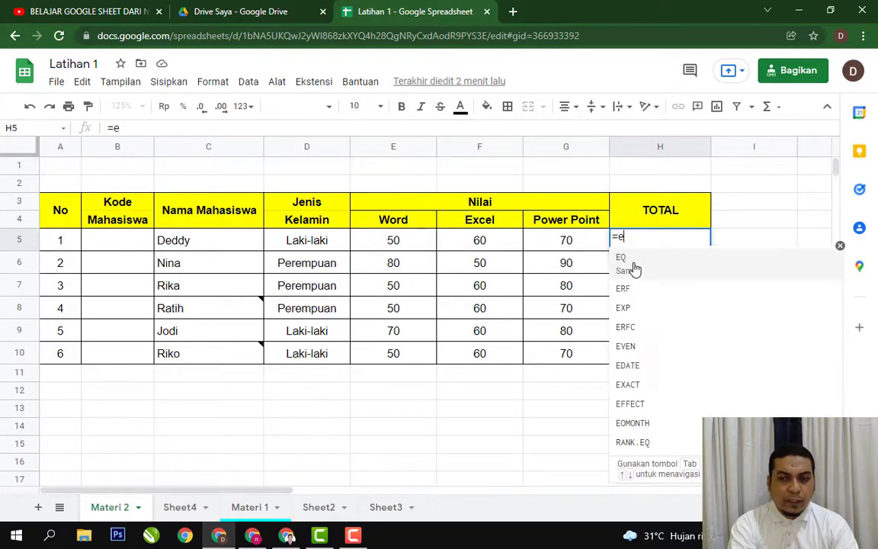
key("BackSpace")
type("E")
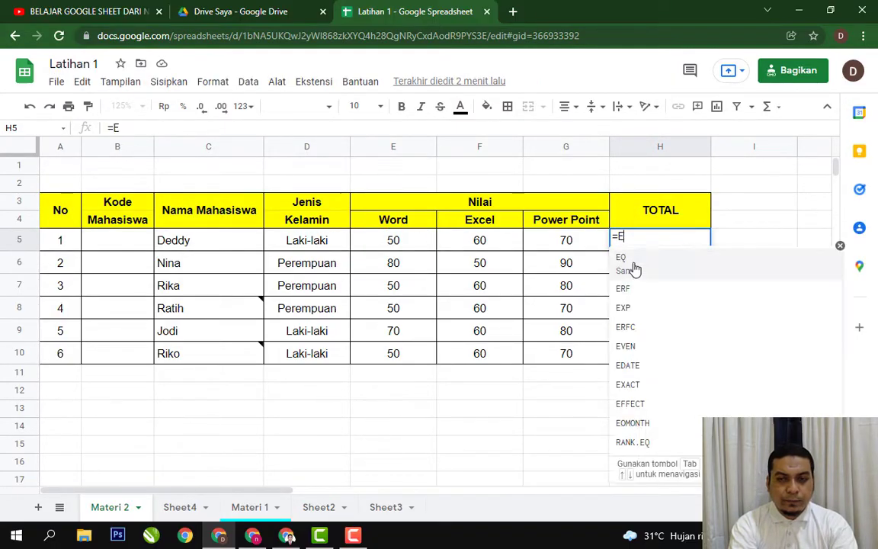
type("5")
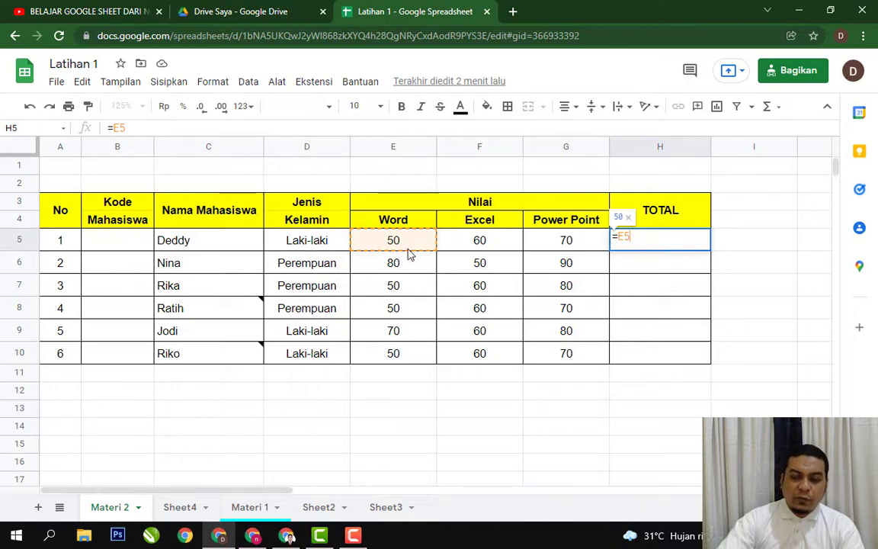
type("+")
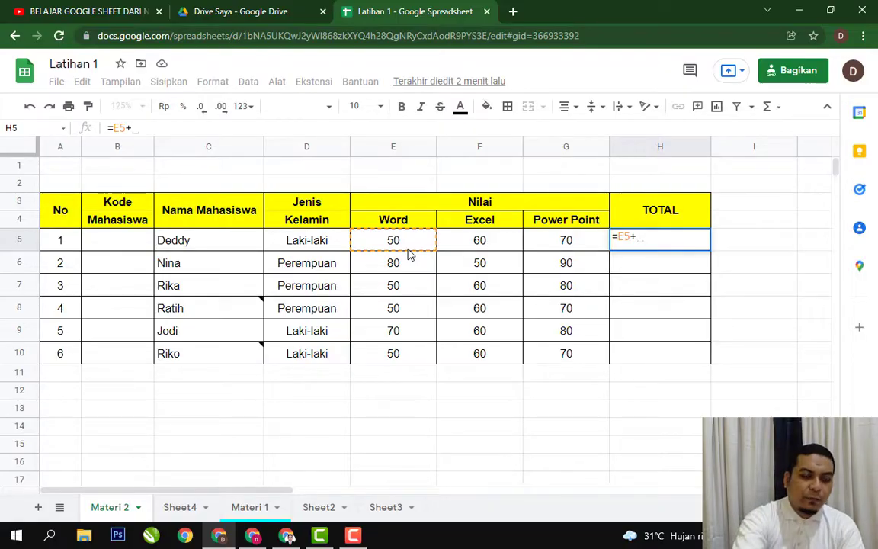
type("F5")
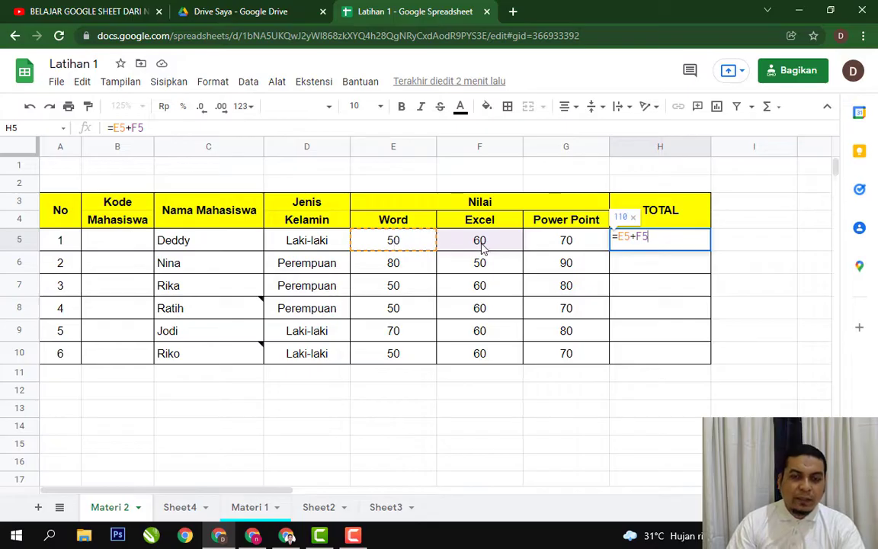
type("+")
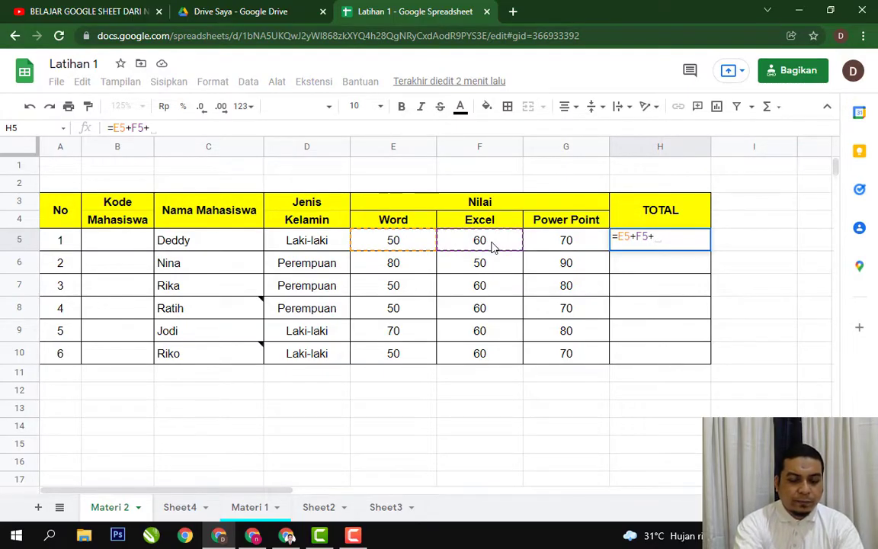
type("G5")
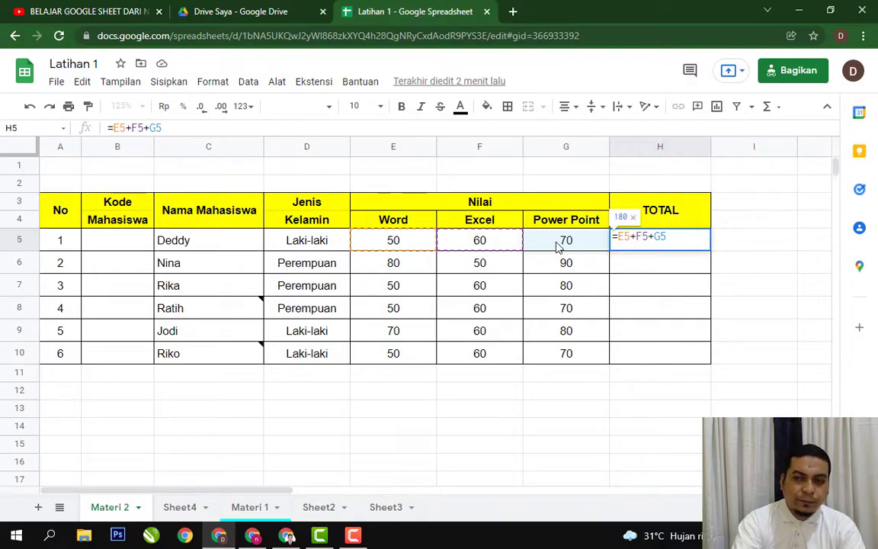
key("Return")
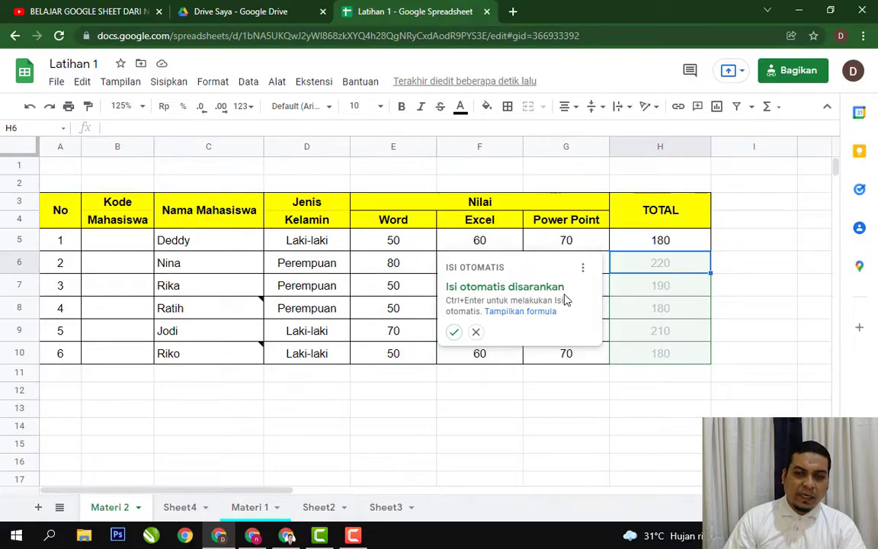
- Accept the suggested autofill of the TOTAL formula for H6:H10, and clear those cells again
left_click(447, 332)
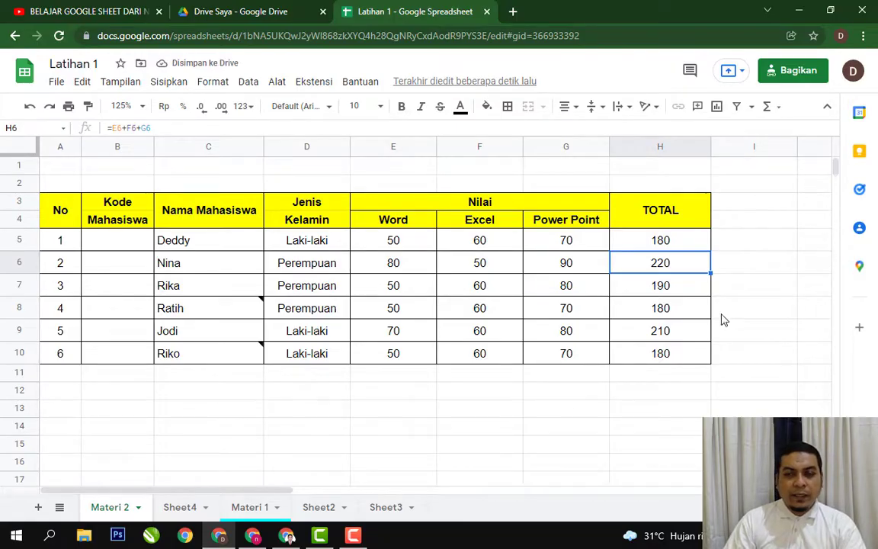
left_click(759, 261)
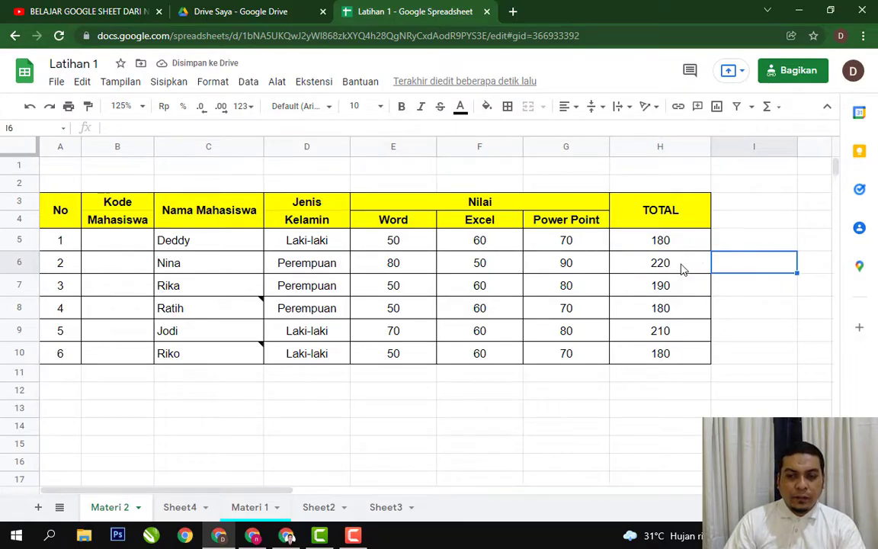
left_click_drag(682, 270, 676, 354)
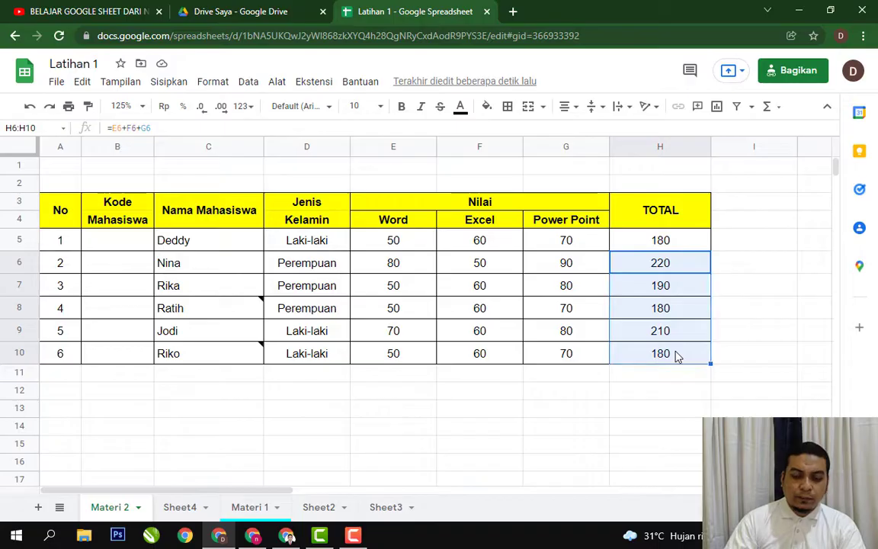
key("Delete")
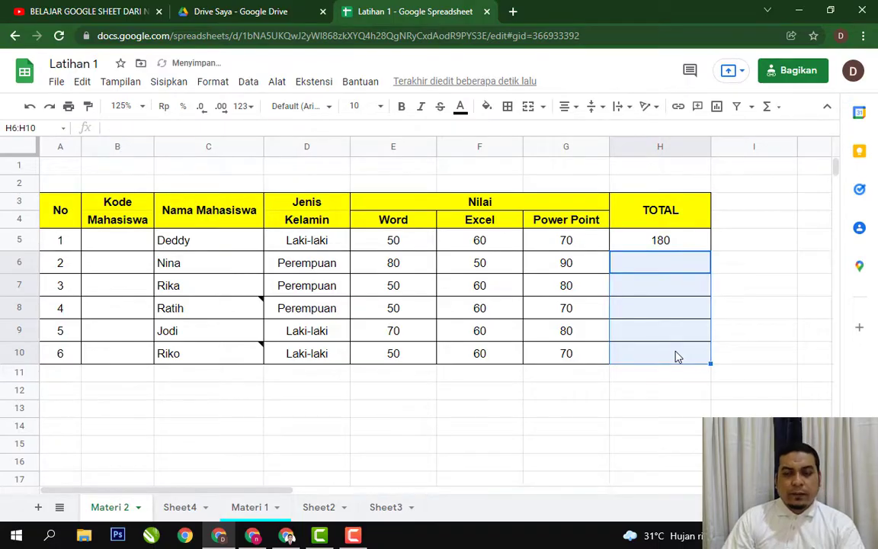
left_click(747, 266)
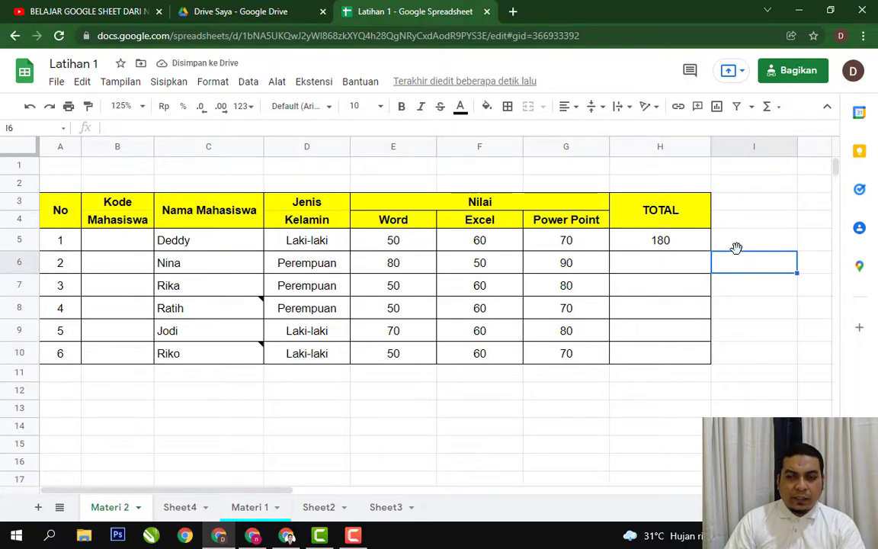
- Copy the first student's TOTAL formula from H5 down to the other five students in H6:H10
left_click(656, 243)
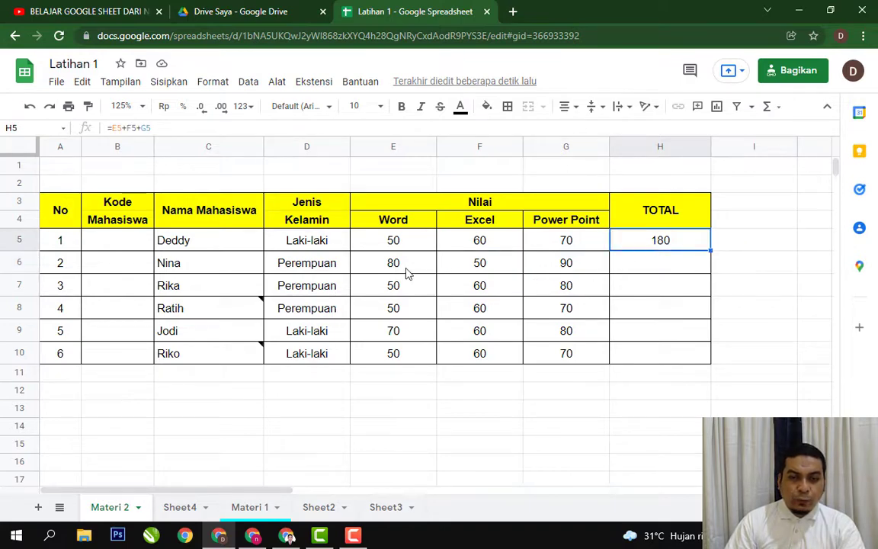
left_click_drag(406, 273, 577, 267)
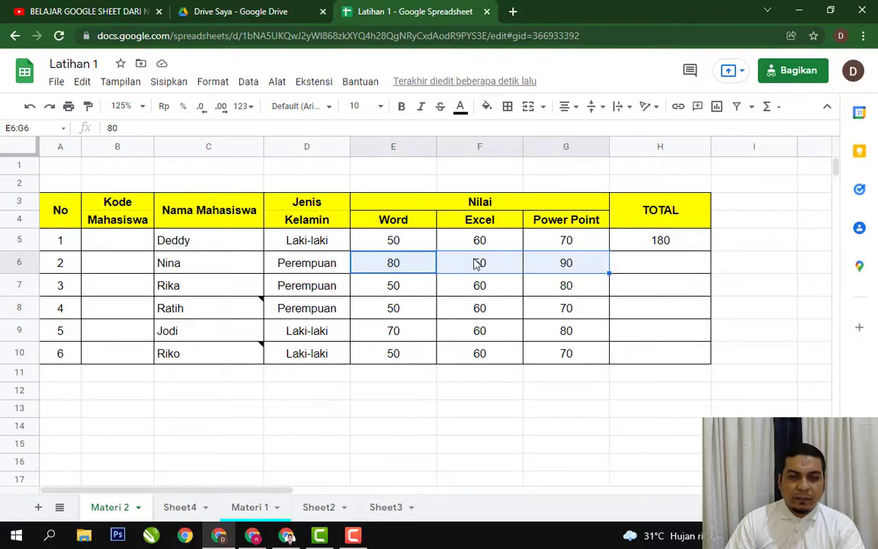
left_click(657, 266)
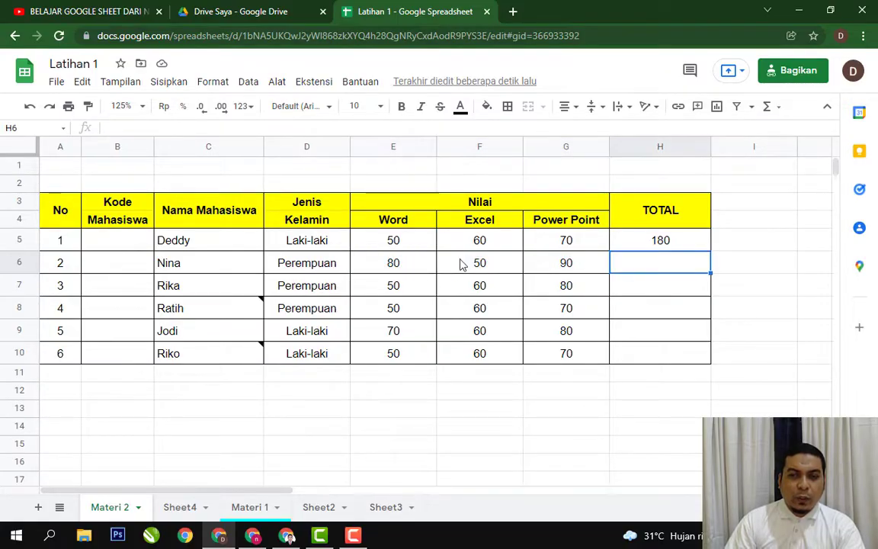
left_click(412, 266)
left_click(516, 266)
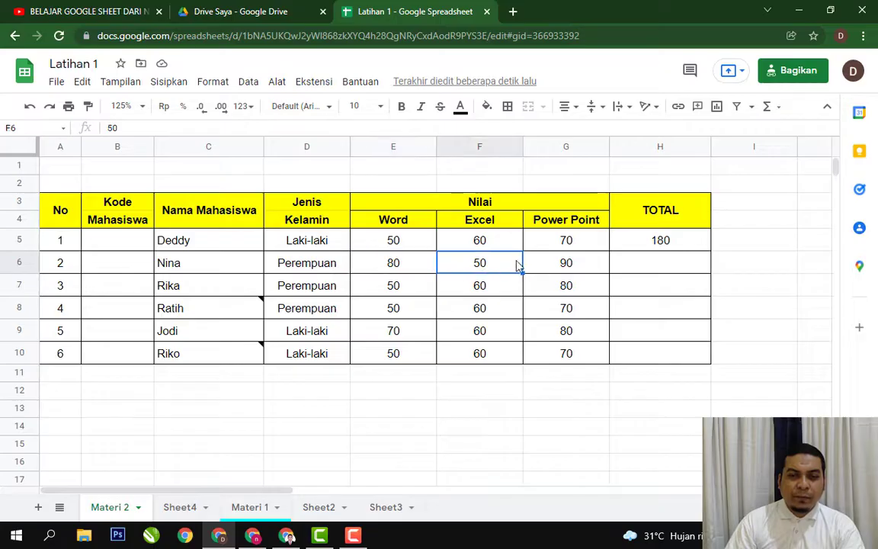
left_click(671, 242)
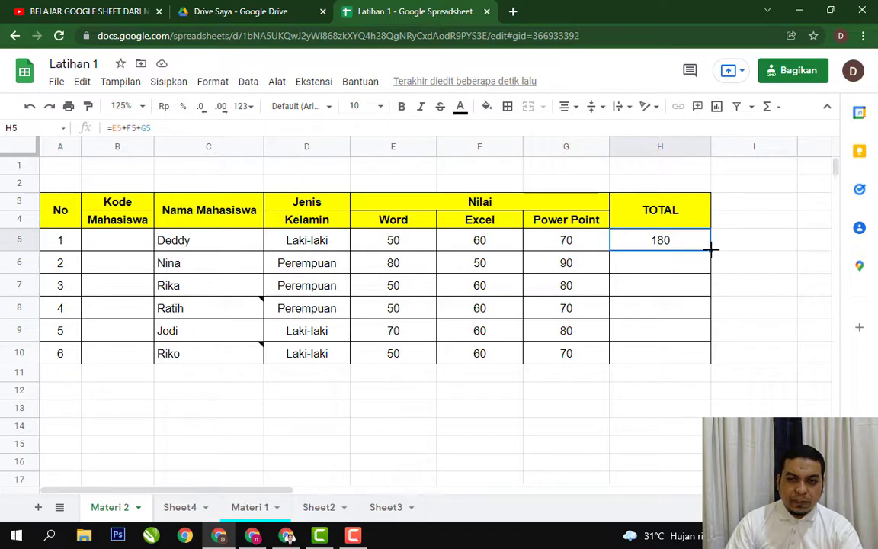
left_click_drag(711, 249, 714, 358)
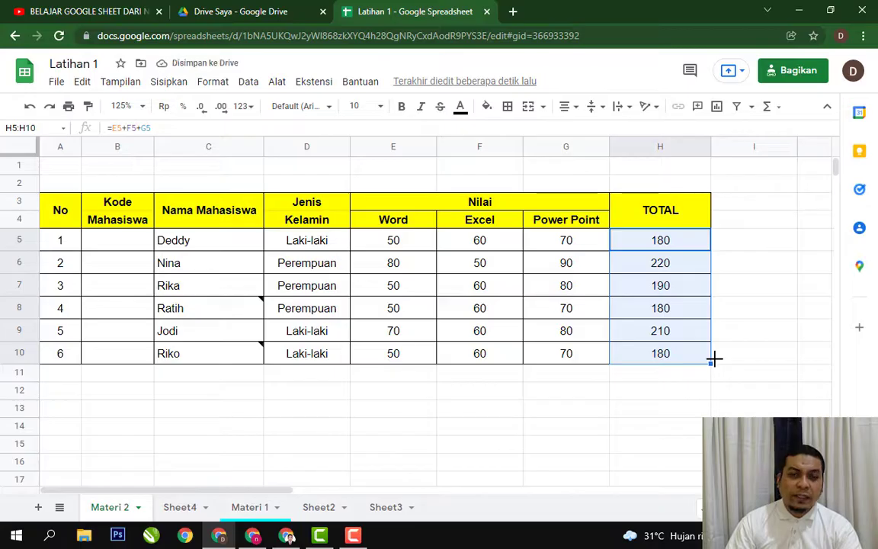
- Inspect the TOTAL formula of the second student in H6 and open the first student's formula in H5
left_click(728, 286)
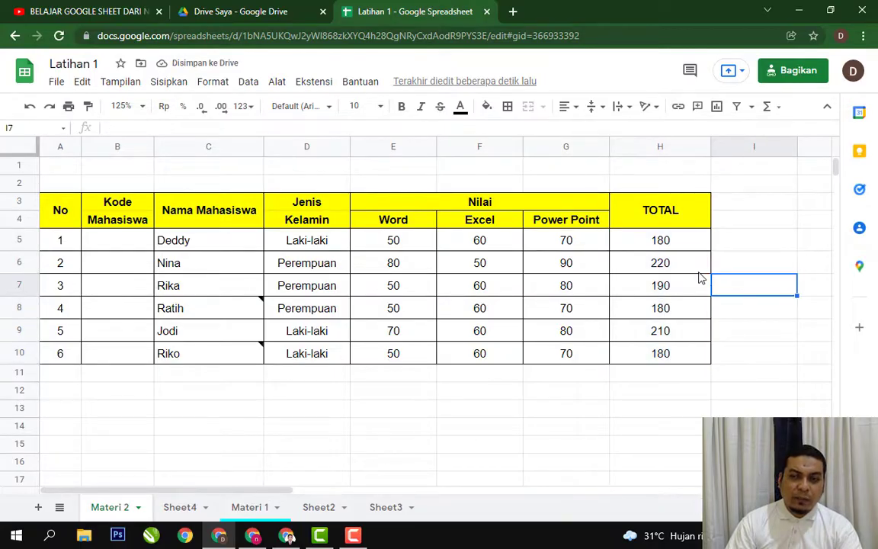
left_click(695, 265)
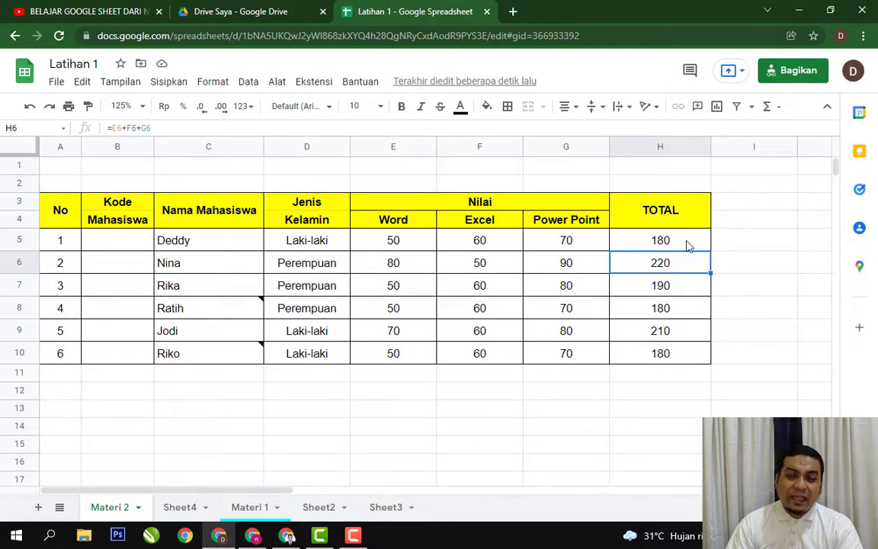
left_click(687, 244)
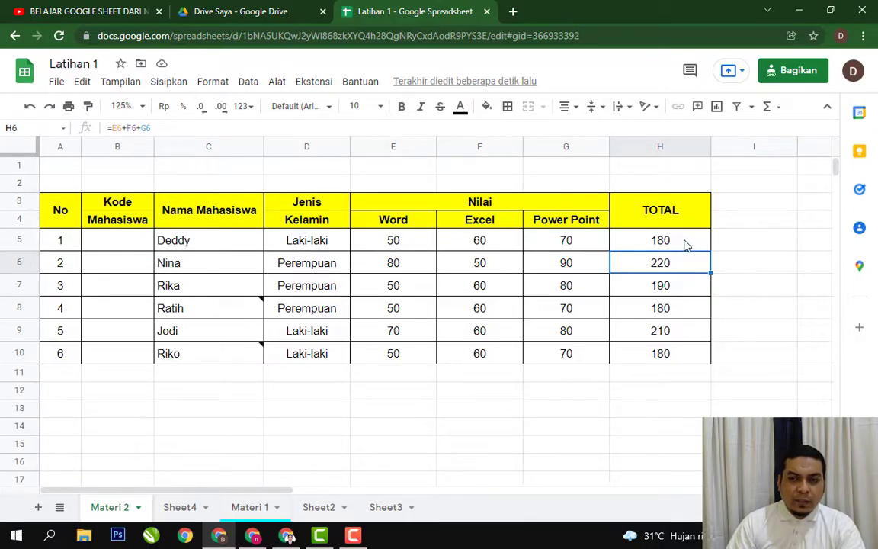
double_click(685, 245)
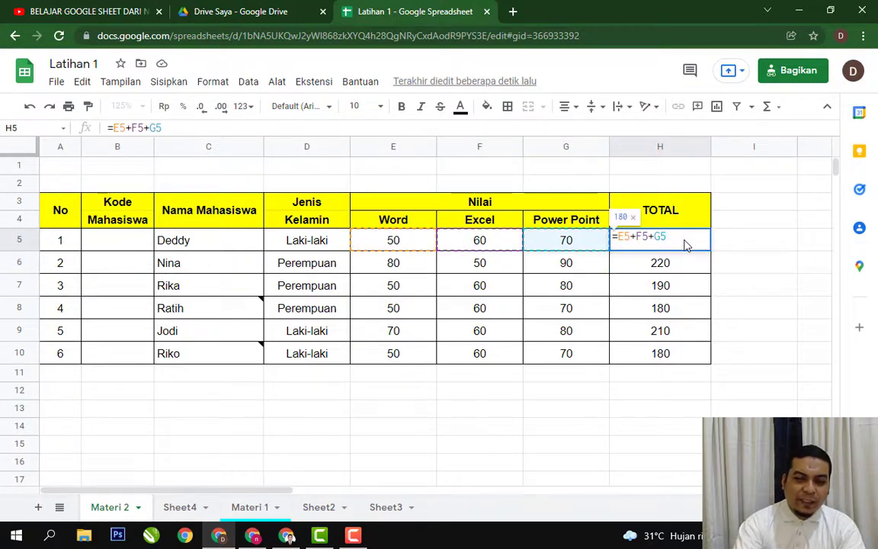
- Review the first student's TOTAL formula in H5 and the Power Point score in G5 that it references
key("Return")
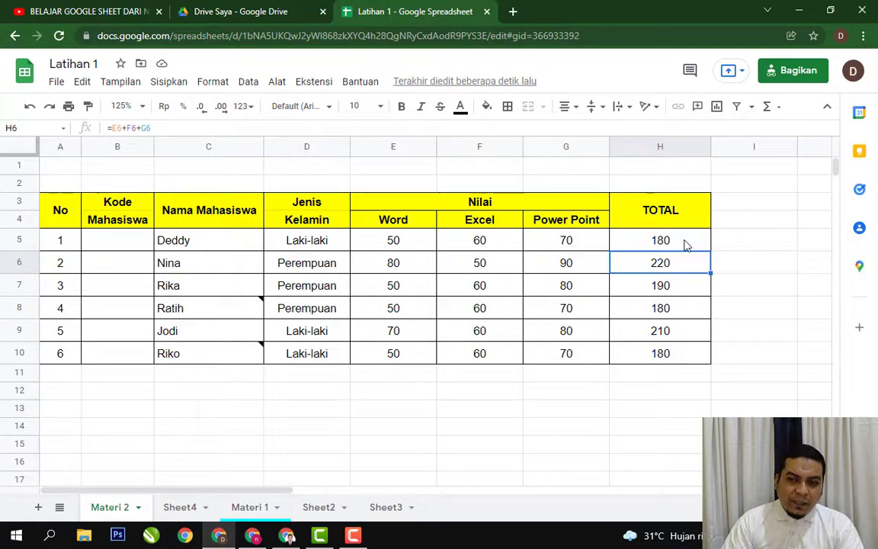
left_click(684, 244)
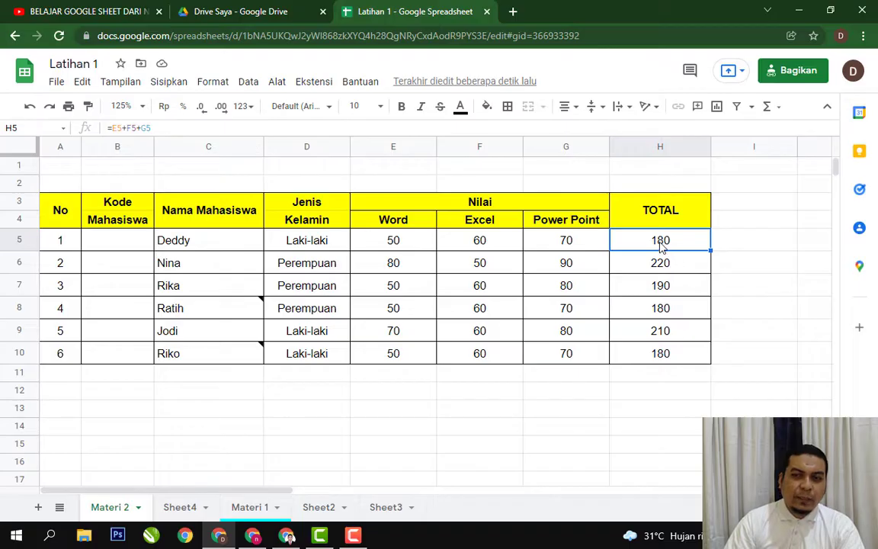
left_click(560, 247)
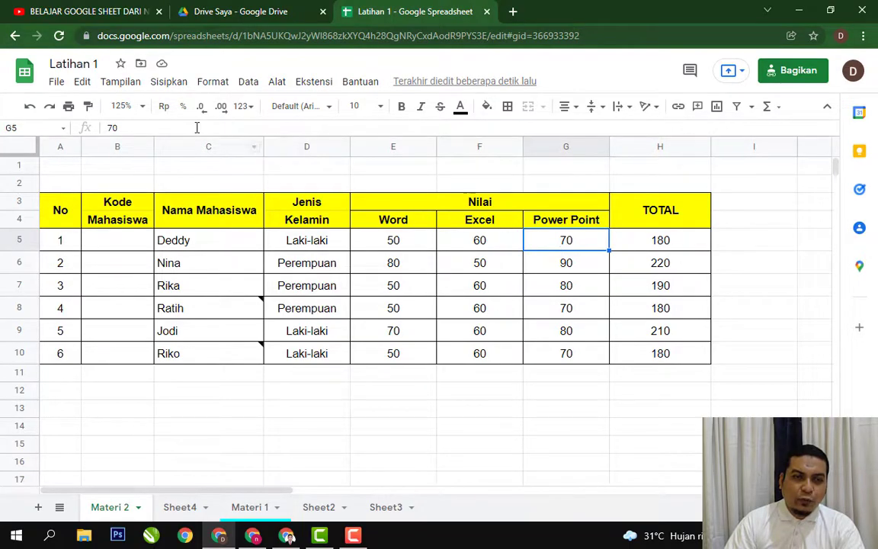
left_click(684, 248)
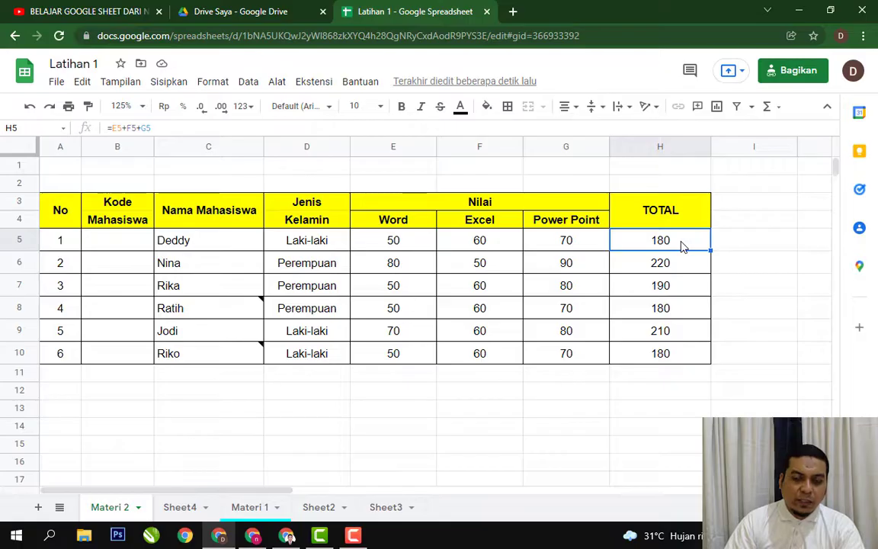
double_click(682, 245)
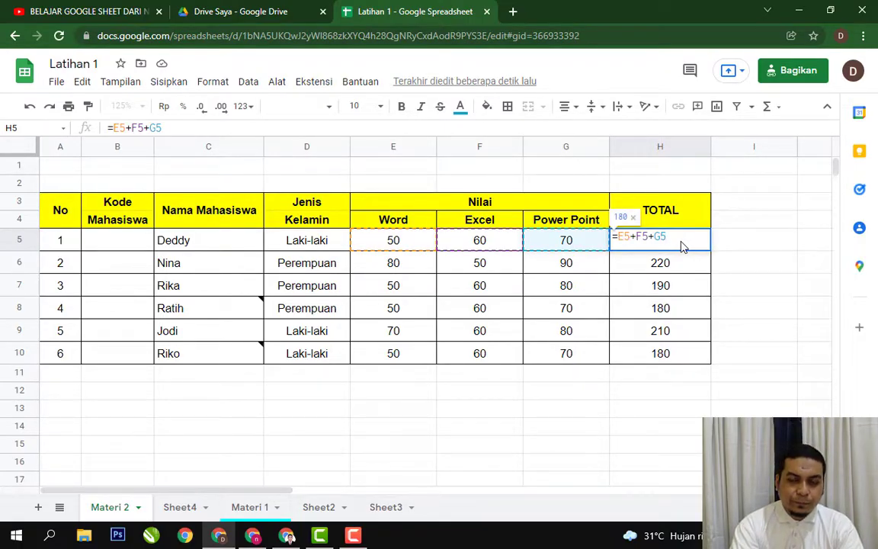
key("Return")
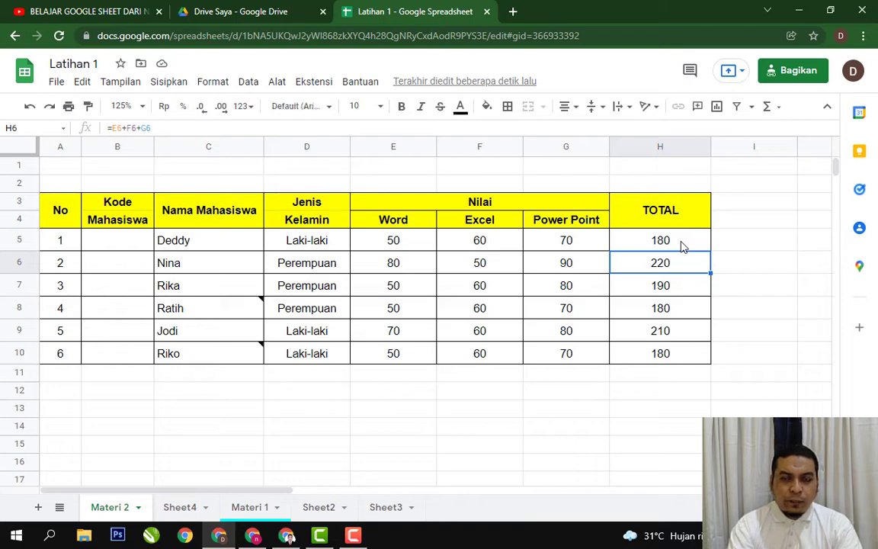
- Clear the TOTAL formulas of all six students in H5:H10
key("Down")
key("Up")
key("Up")
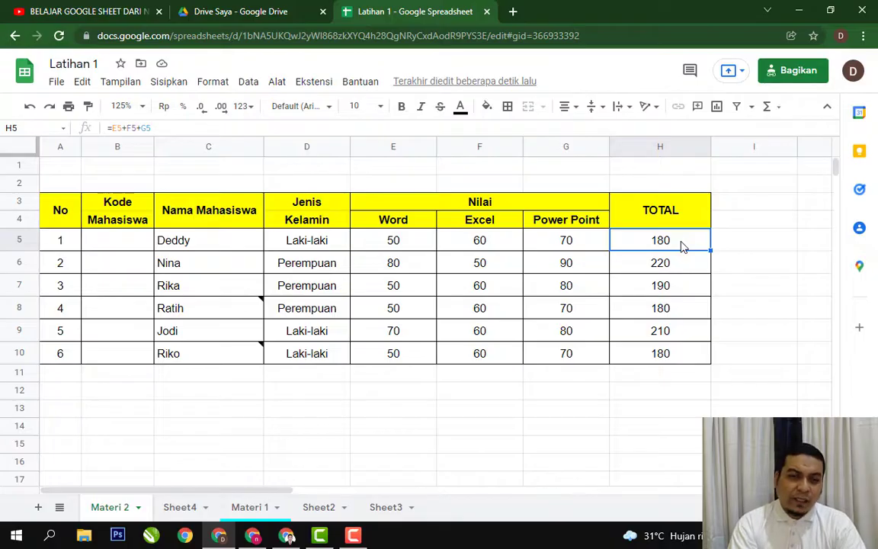
key("shift+Down")
key("shift+Down")
key("shift+Down")
key("shift+Down")
key("shift+Down")
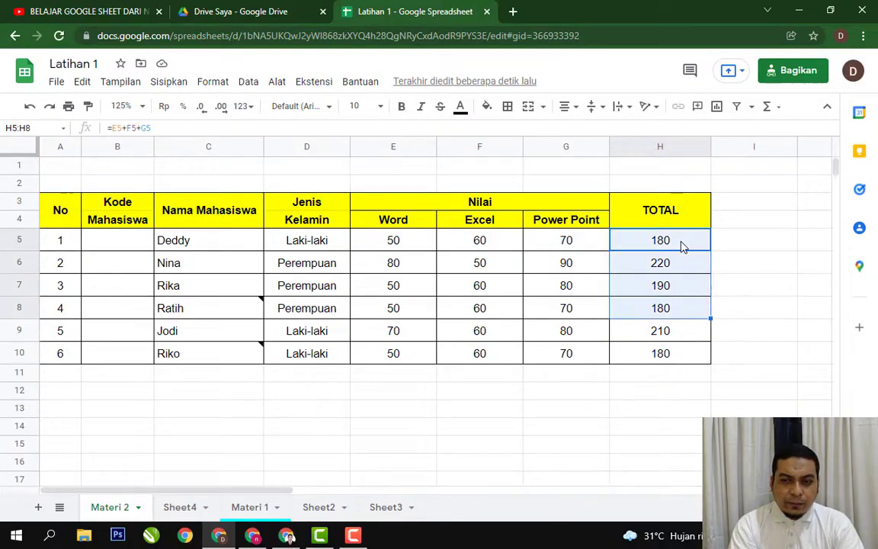
key("Delete")
- Calculate the first student's TOTAL in H5 with =E5+F5+G5 and accept the suggested autofill for H6:H10
left_click(682, 245)
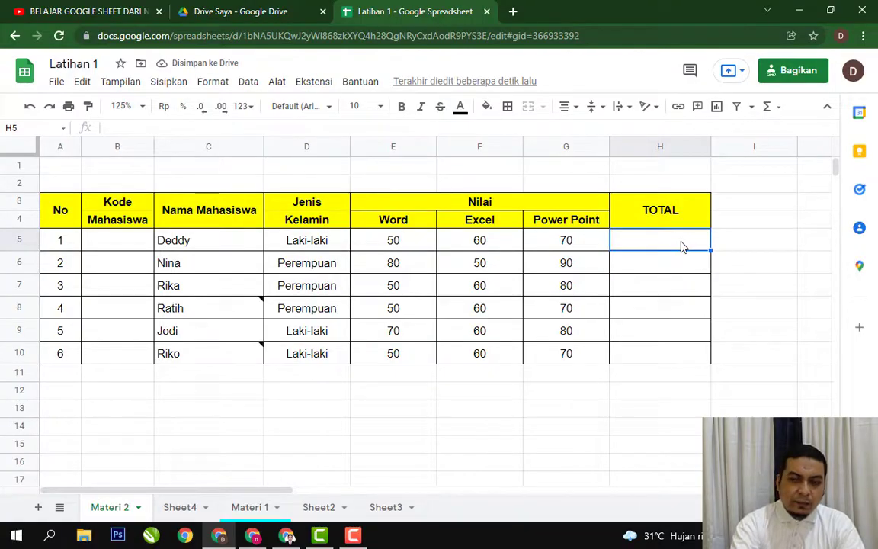
type("=")
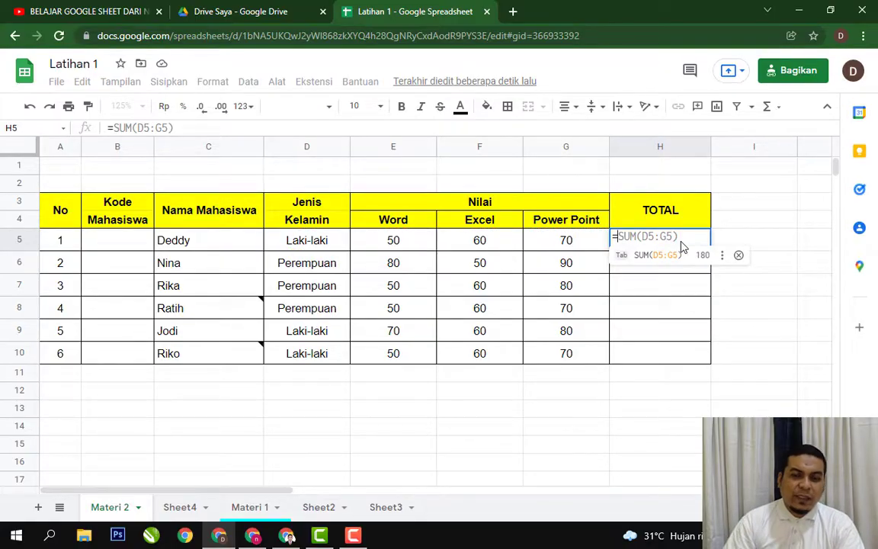
left_click(391, 242)
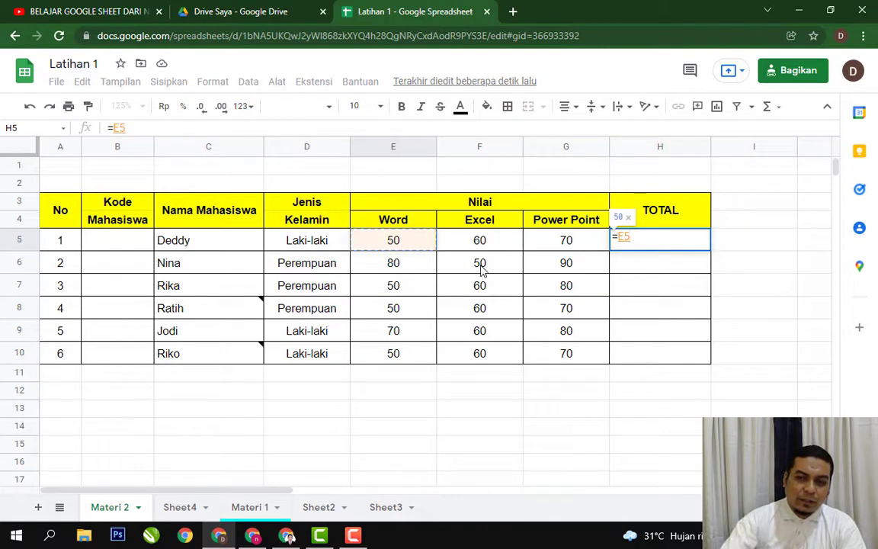
type("+")
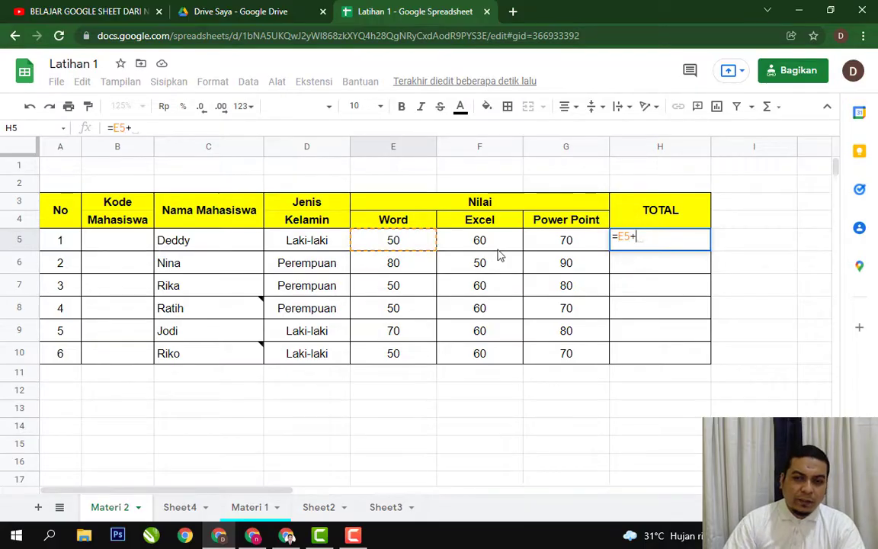
left_click(497, 247)
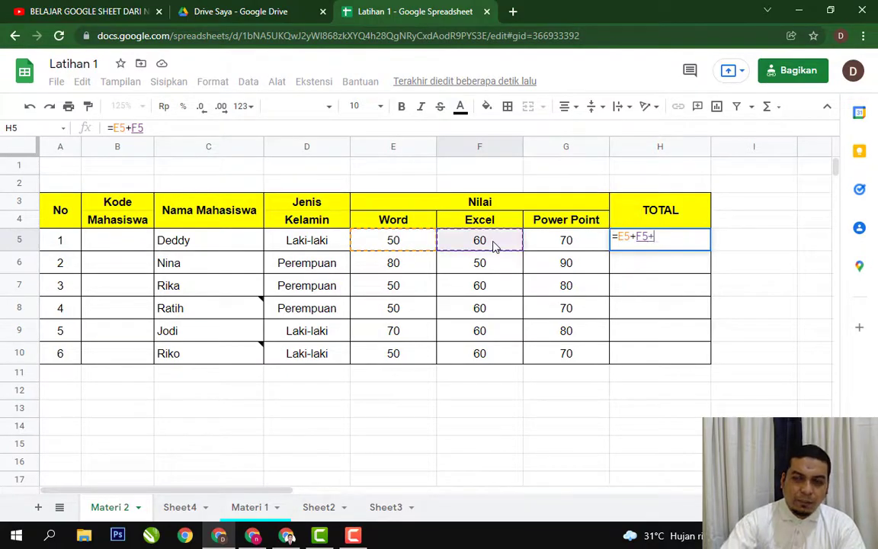
type("+")
left_click(562, 244)
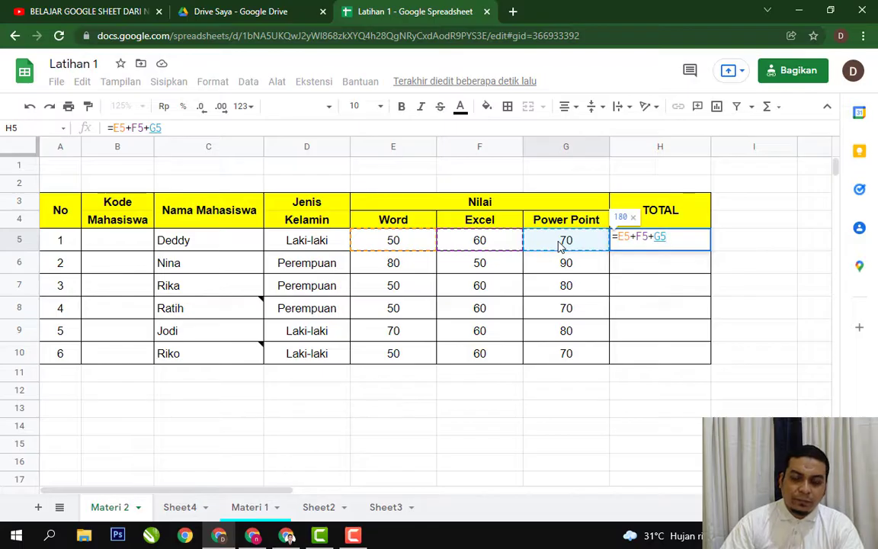
key("Return")
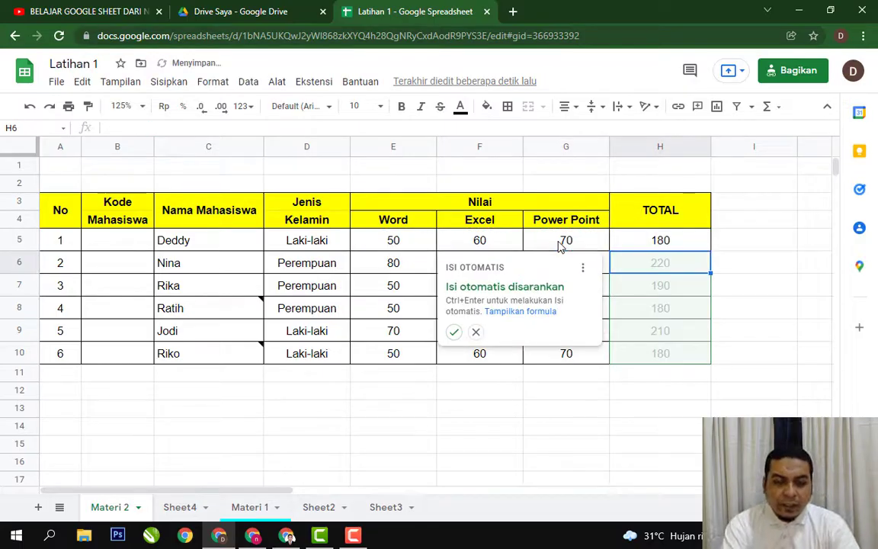
key("ctrl+Return")
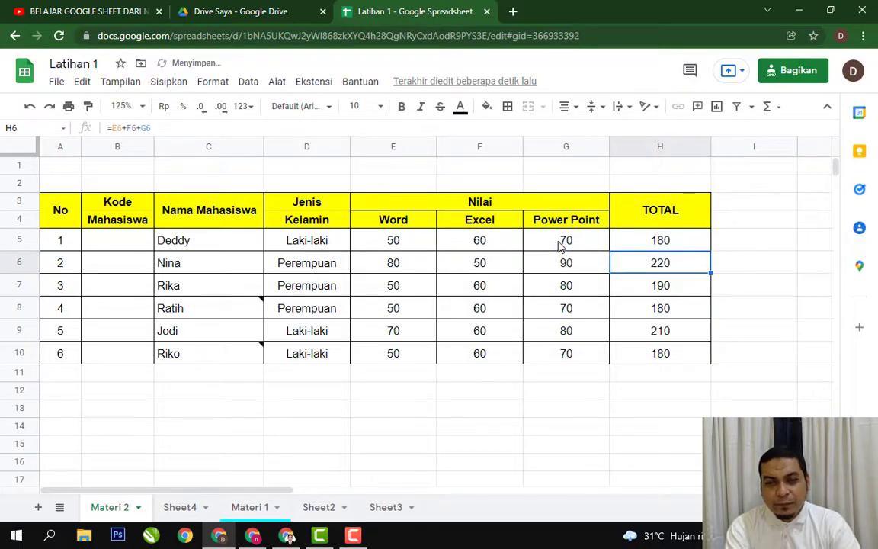
- Clear the cell-addition formulas from the whole TOTAL column, H5:H10
key("Up")
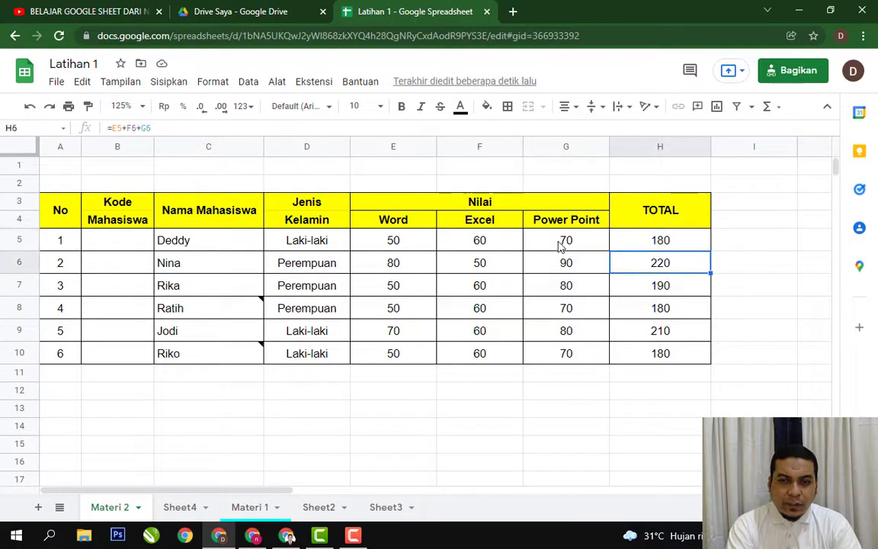
key("Up")
key("Down")
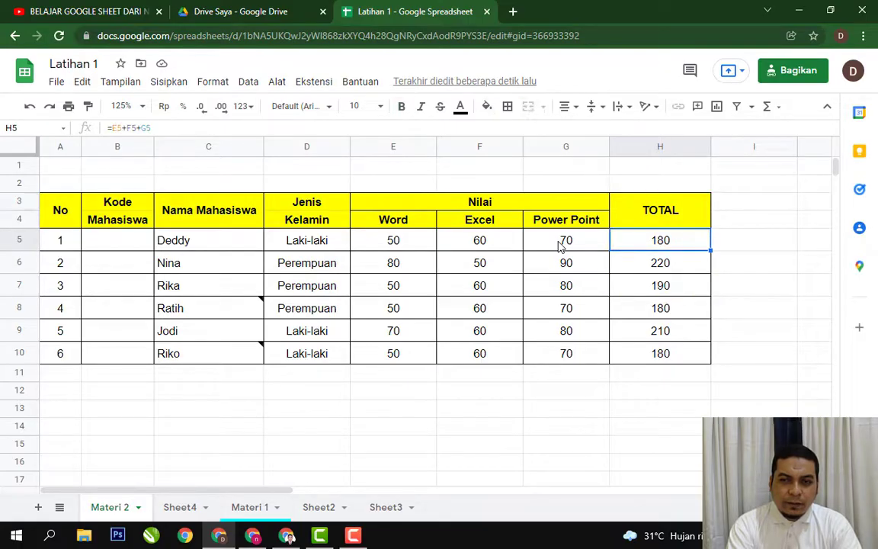
key("Up")
key("Down")
key("shift+Down")
key("shift+Down")
key("shift+Down")
key("shift+Down")
key("shift+Down")
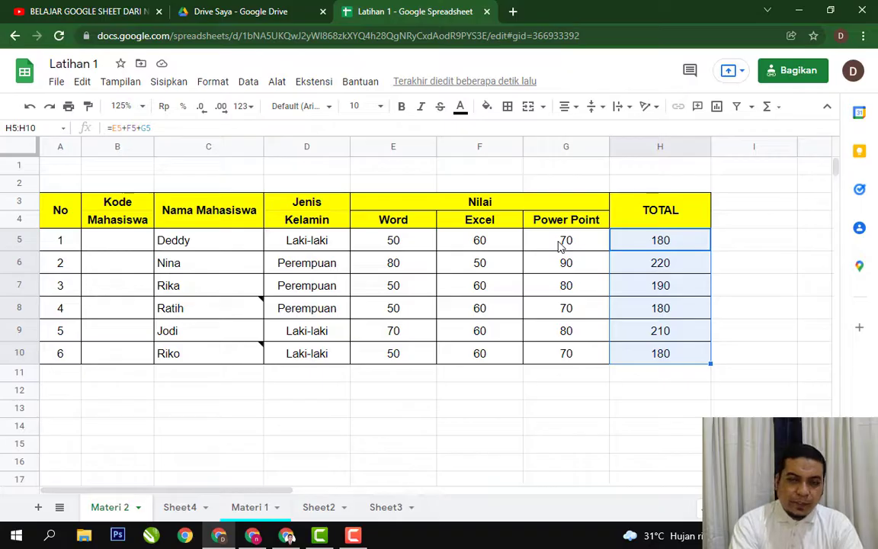
key("Delete")
key("Down")
key("Down")
key("Down")
key("Down")
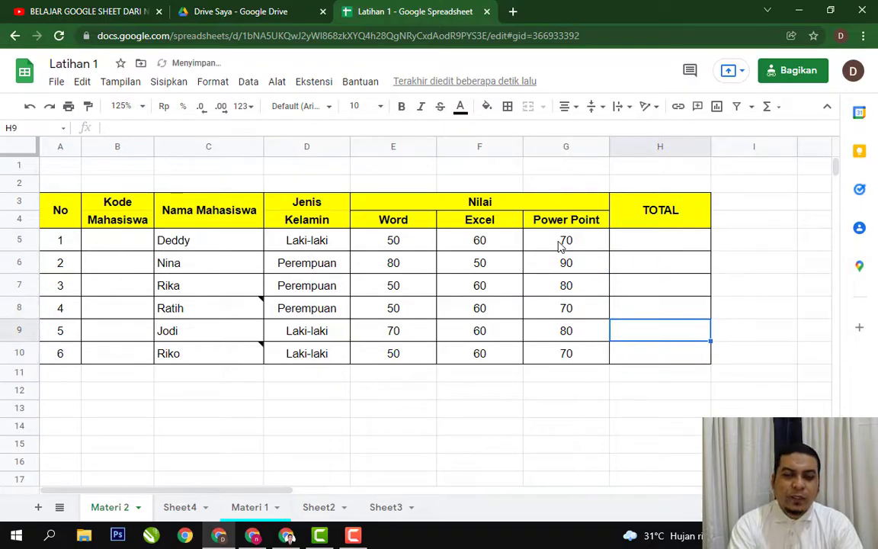
- Start a formula in H5 and examine the function suggestions for the initial letters S, A, B and C
key("Up")
key("Up")
key("Up")
key("Up")
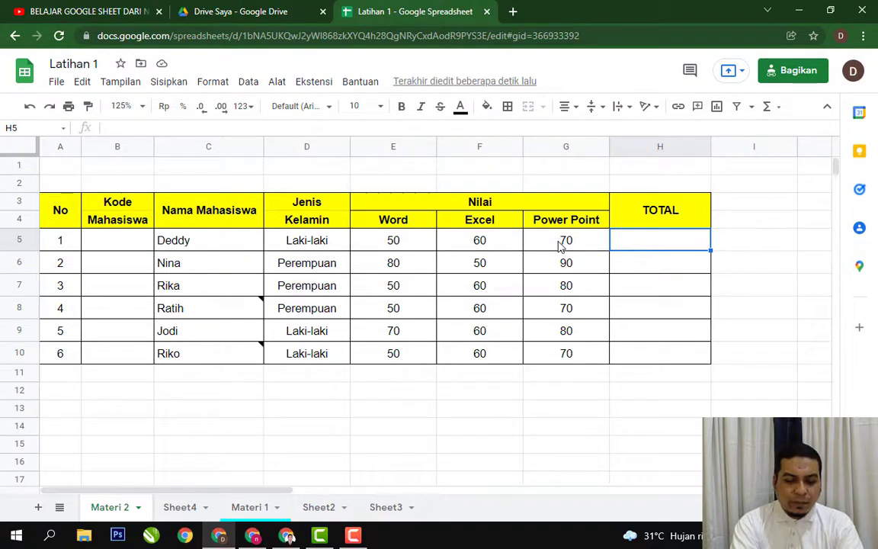
type("=S")
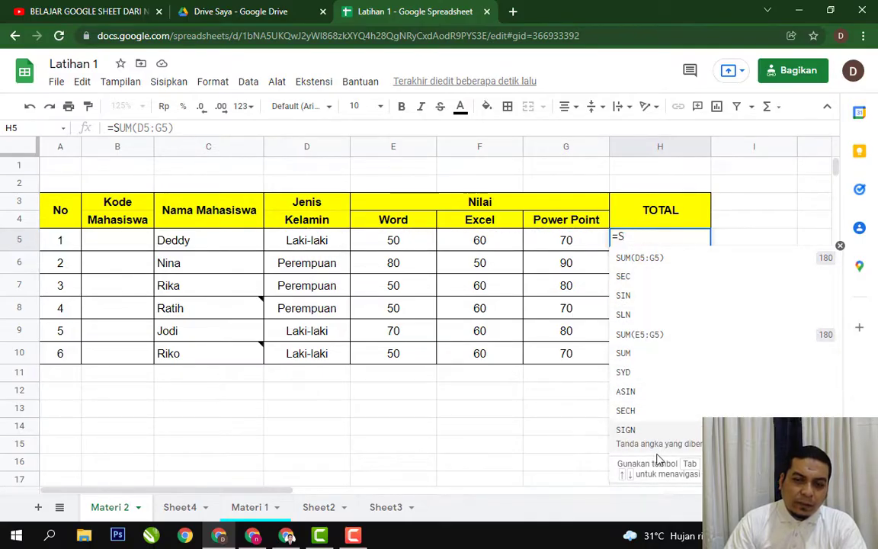
left_click(683, 272)
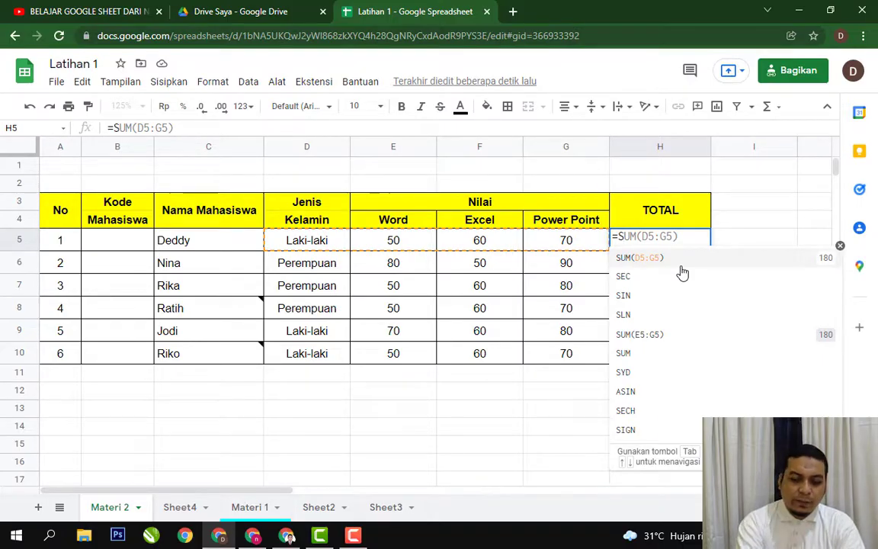
key("BackSpace")
type("A")
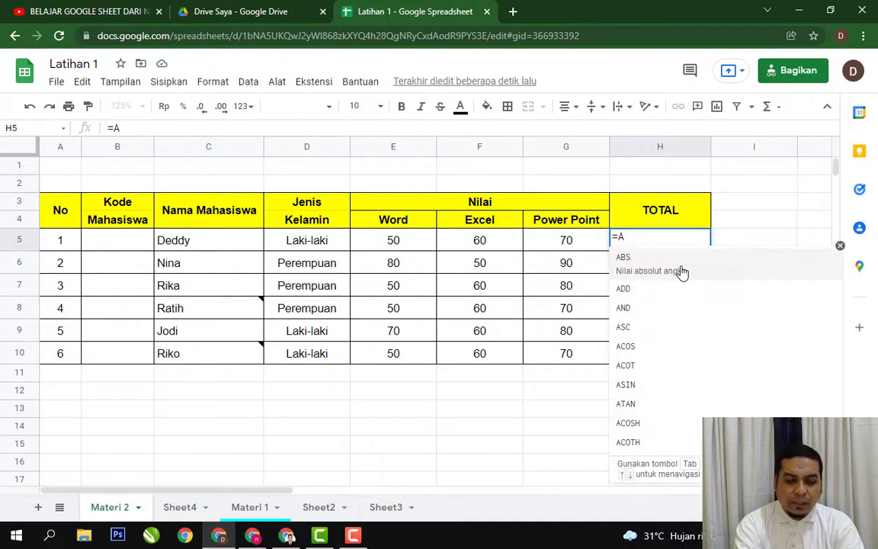
key("BackSpace")
type("B")
key("BackSpace")
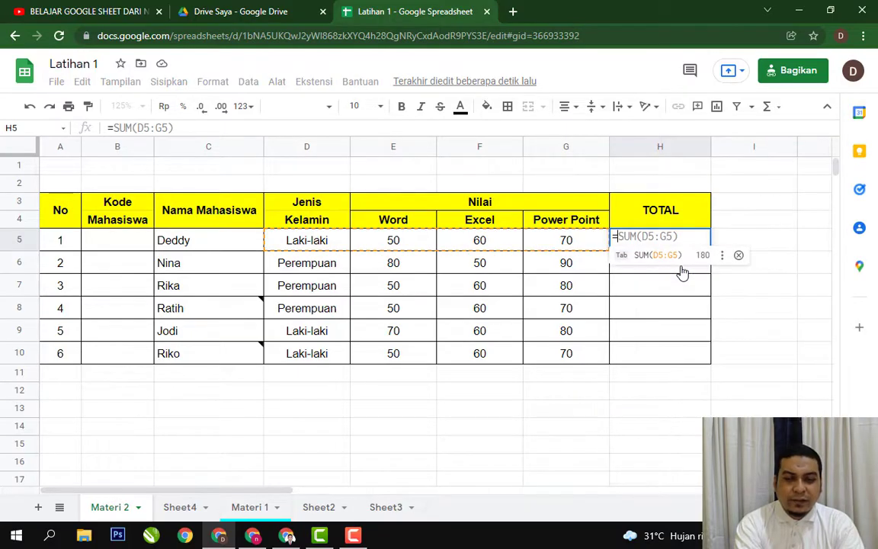
type("C")
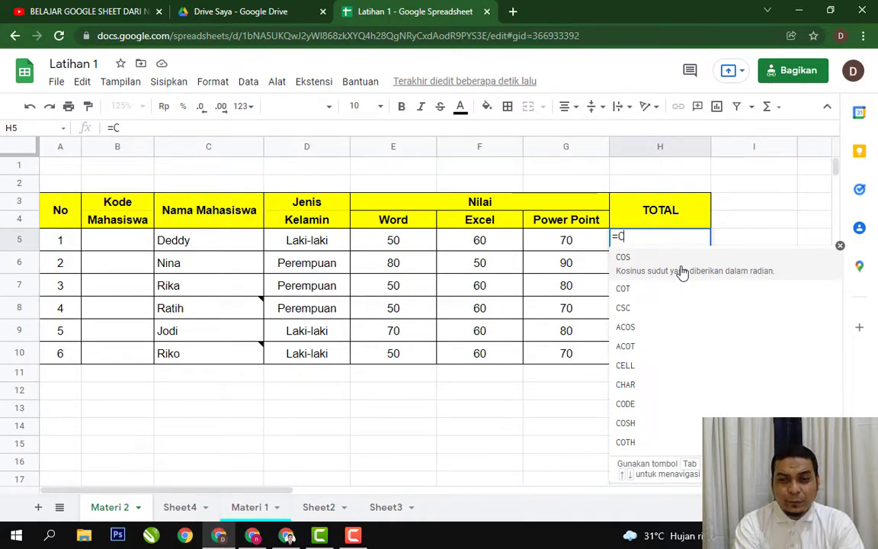
key("BackSpace")
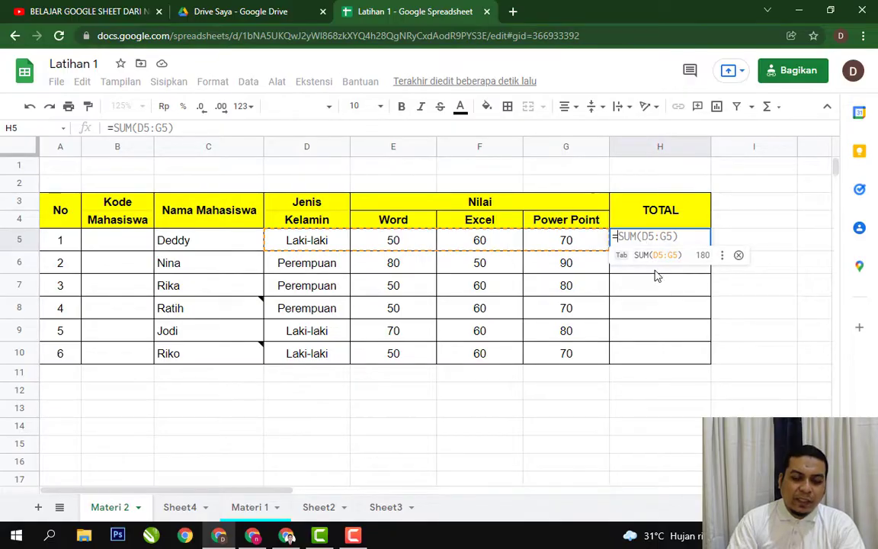
- Calculate the first student's TOTAL in H5 with =SUM(E5:G5) and accept the suggested autofill for H6:H10
type("SUM")
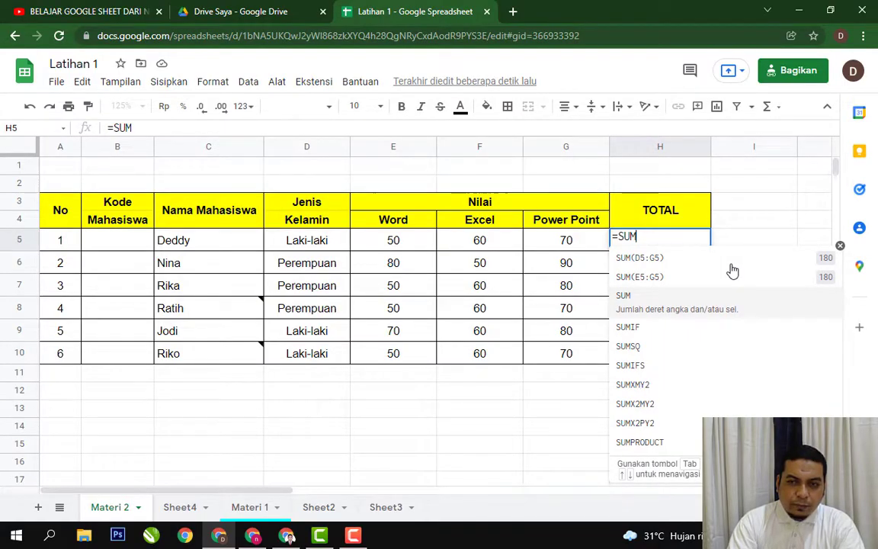
type("(")
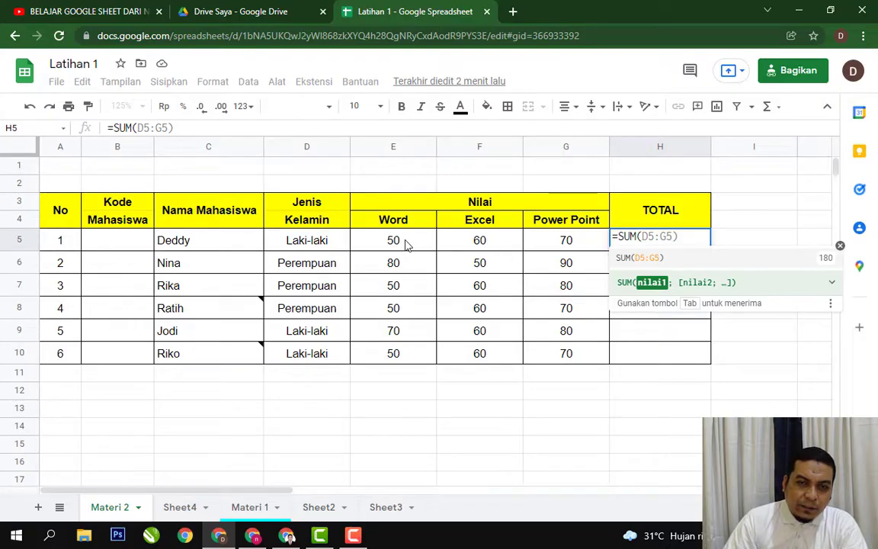
left_click_drag(404, 243, 553, 239)
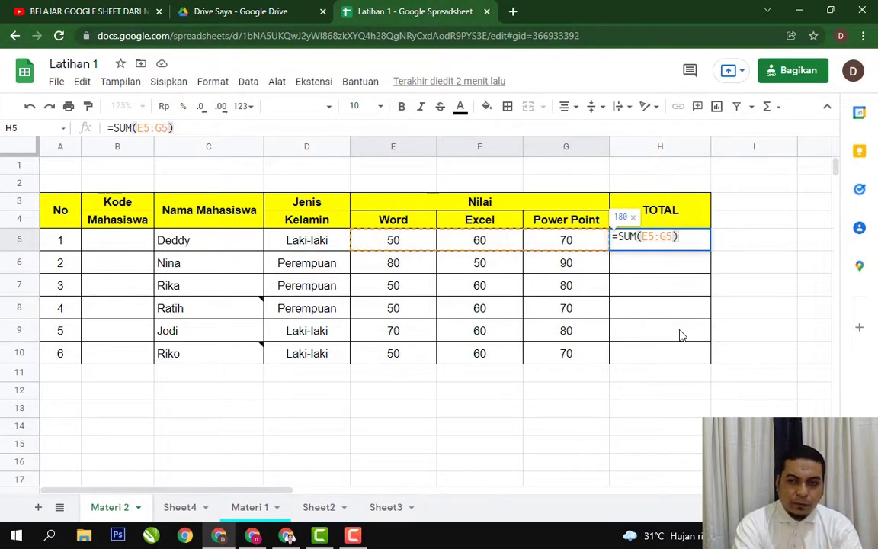
key("Return")
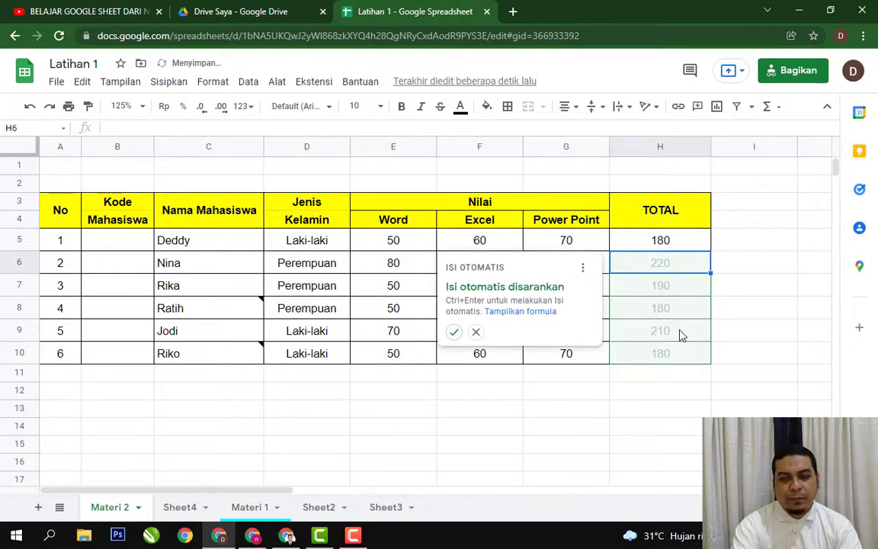
key("ctrl+Return")
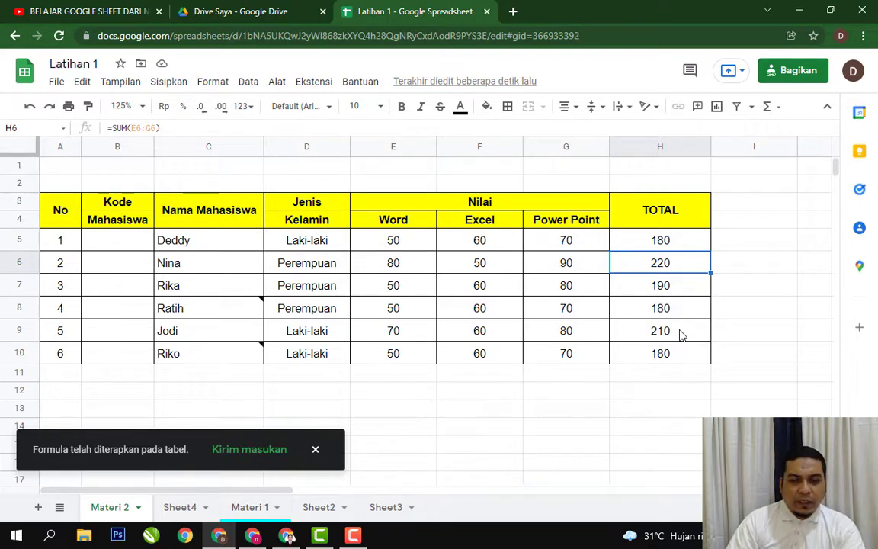
- Delete the SUM formulas from the TOTAL cells H5:H10
left_click(674, 243)
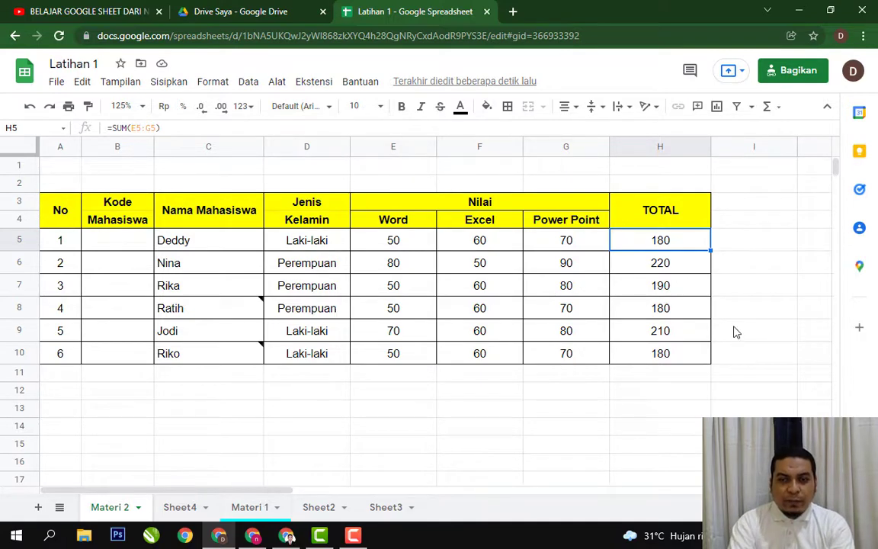
key("shift+Down")
key("shift+Down")
key("shift+Down")
key("shift+Down")
key("shift+Down")
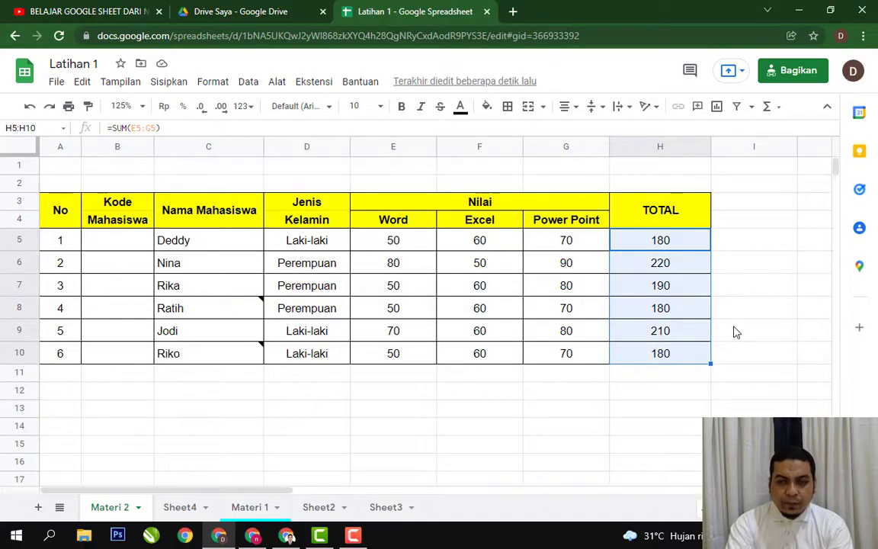
key("Delete")
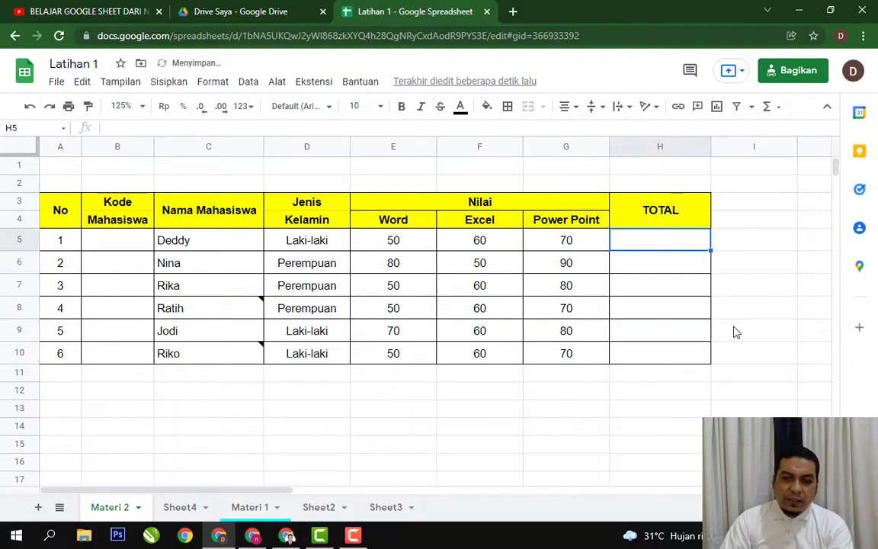
- Insert the SUM function from the function list into H5 over E5:G5 and accept the suggested autofill for H6:H10
left_click(778, 111)
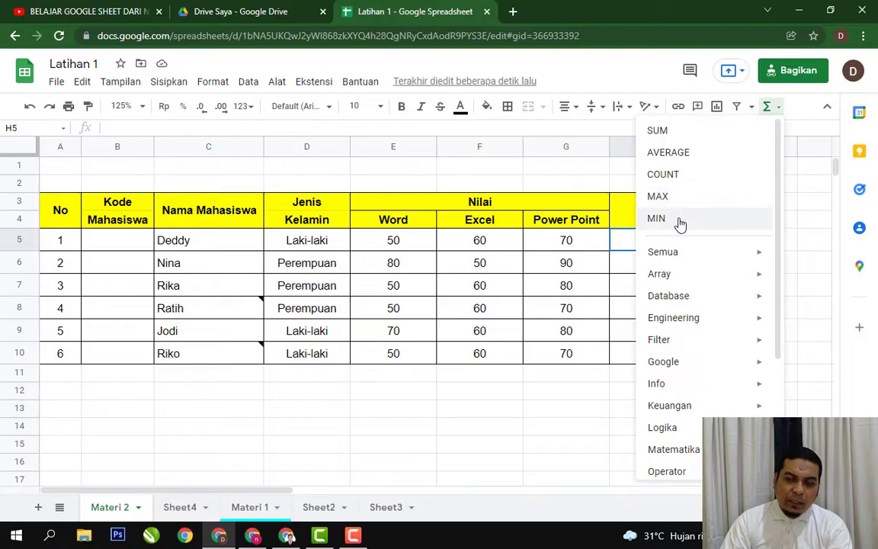
left_click(657, 130)
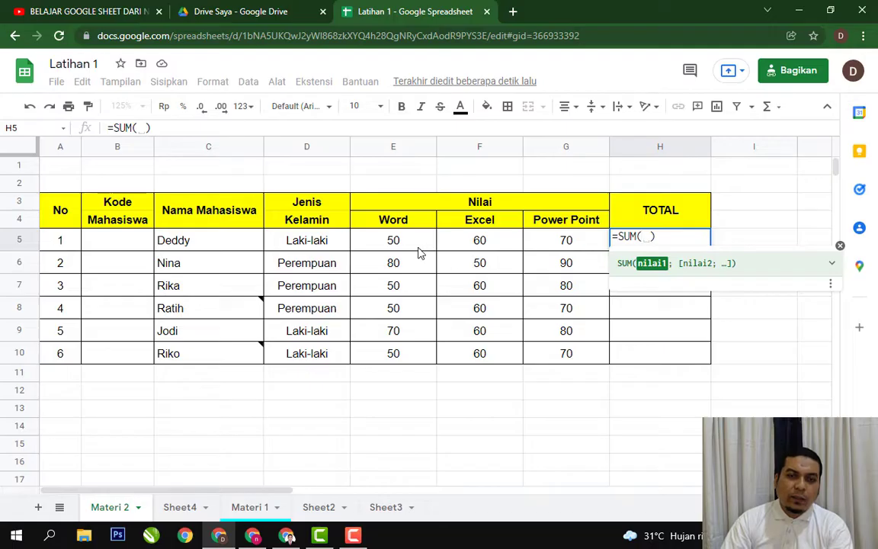
left_click_drag(402, 244, 559, 242)
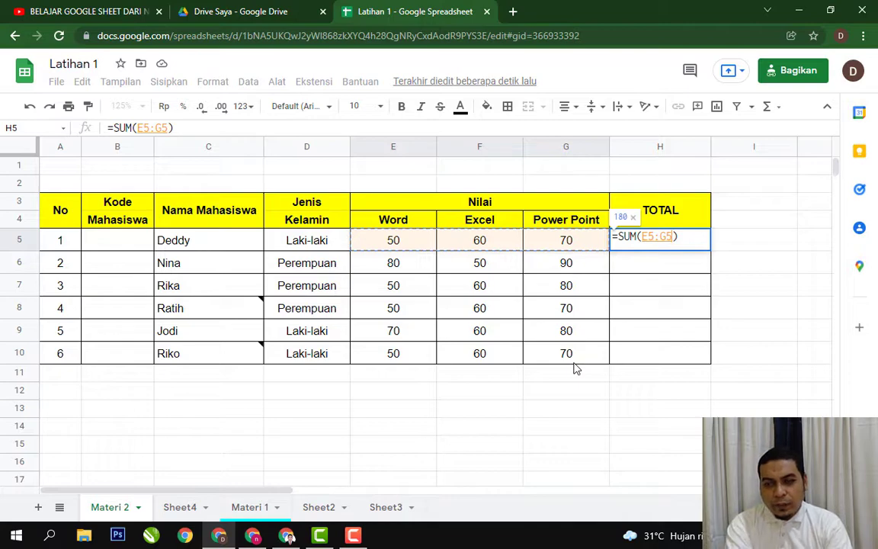
key("Return")
key("ctrl+Return")
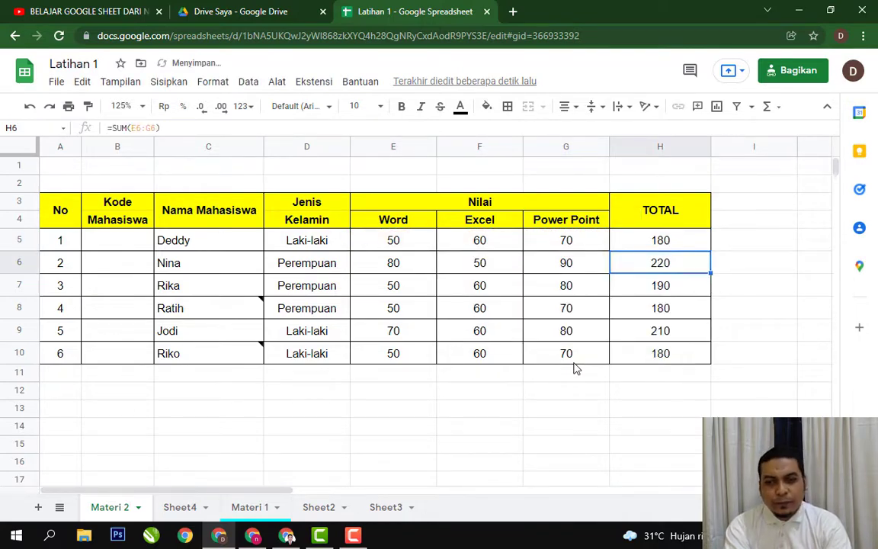
- Clear the autofilled SUM formulas from H6:H10
key("shift+Down")
key("shift+Down")
key("shift+Down")
key("shift+Down")
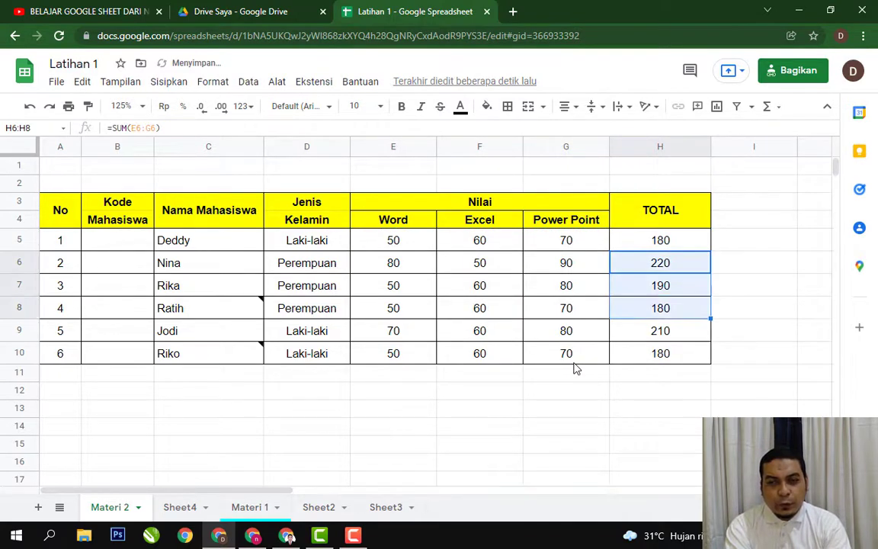
key("Delete")
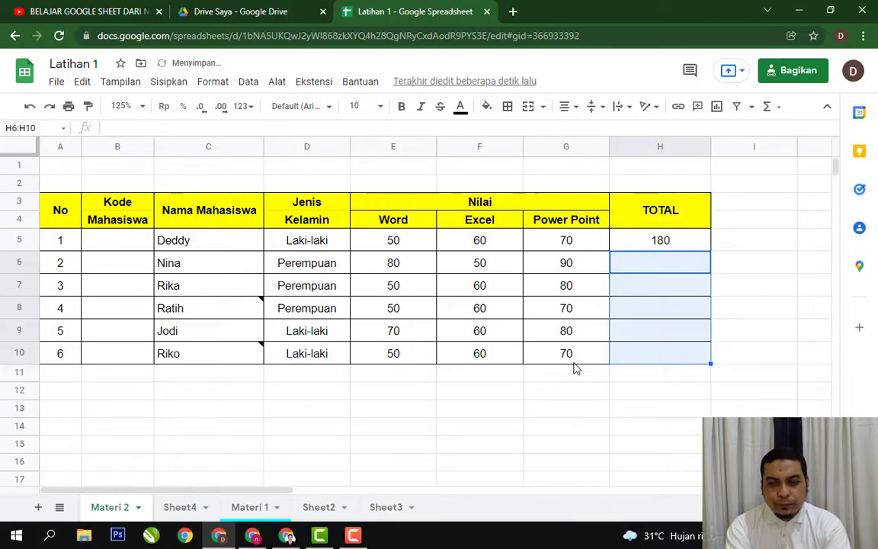
- Remove the closing parenthesis from the SUM formula in H5 and commit the entry
key("Up")
key("F2")
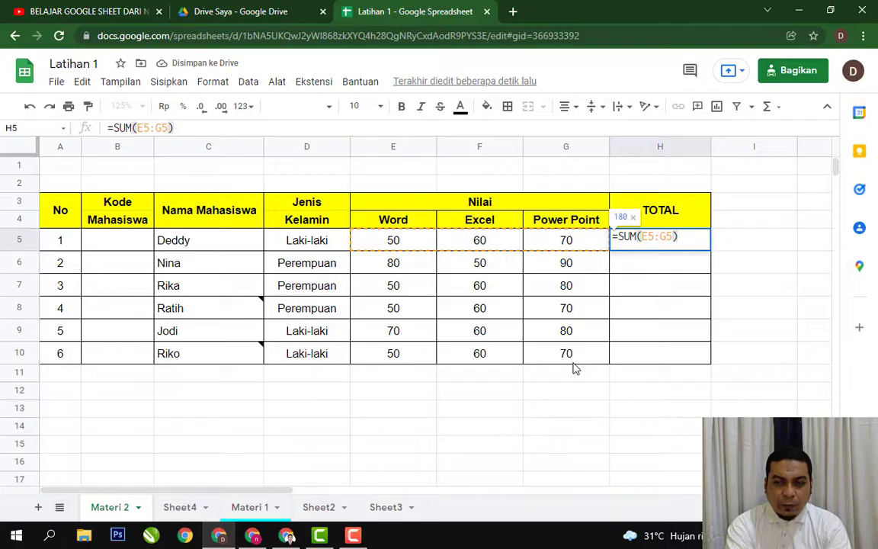
key("BackSpace")
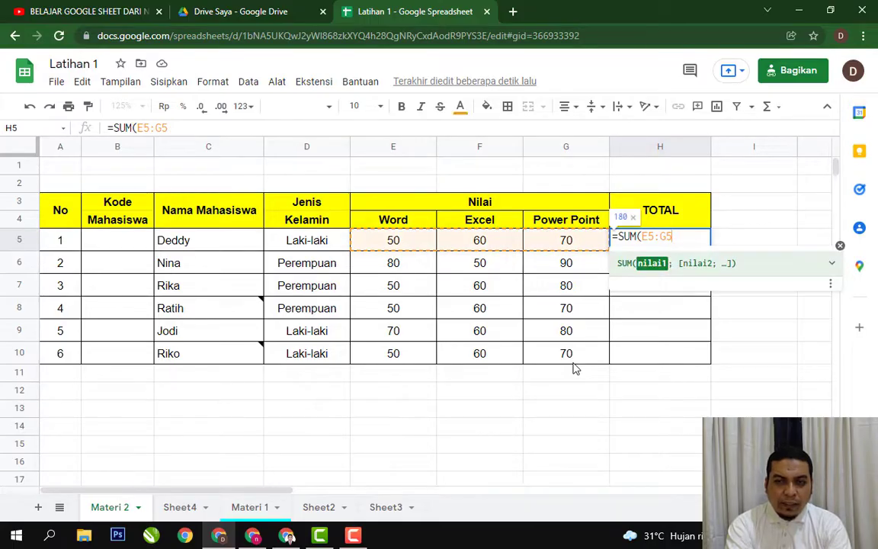
key("Return")
key("Up")
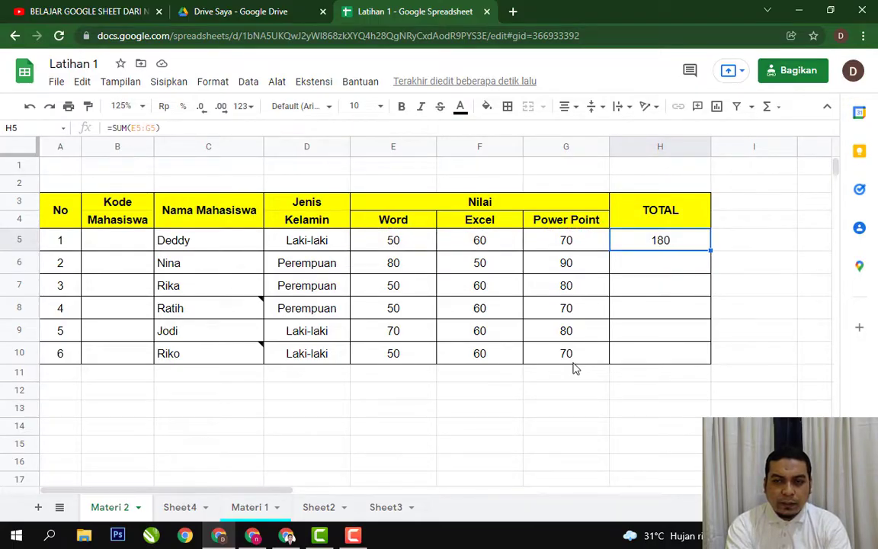
- Recheck the closing parenthesis of the H5 formula, and clear the cell
key("F2")
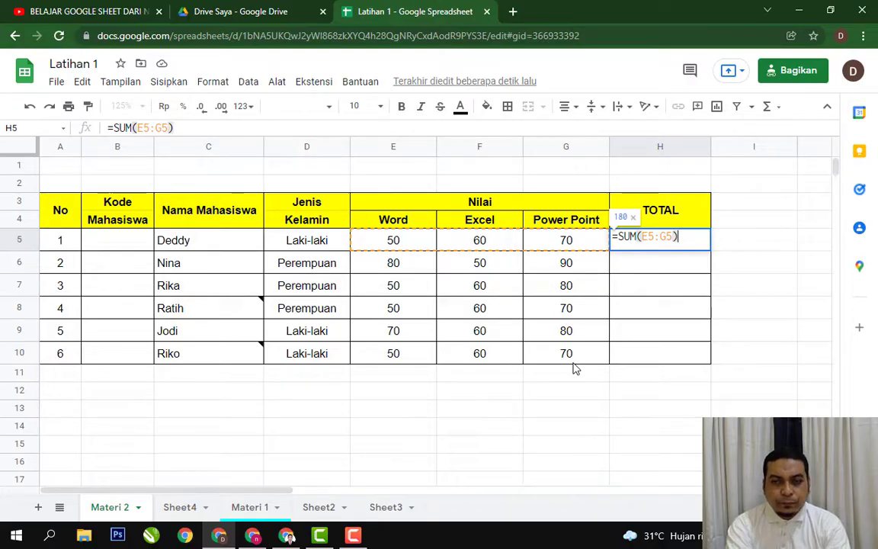
key("Return")
key("Up")
key("Delete")
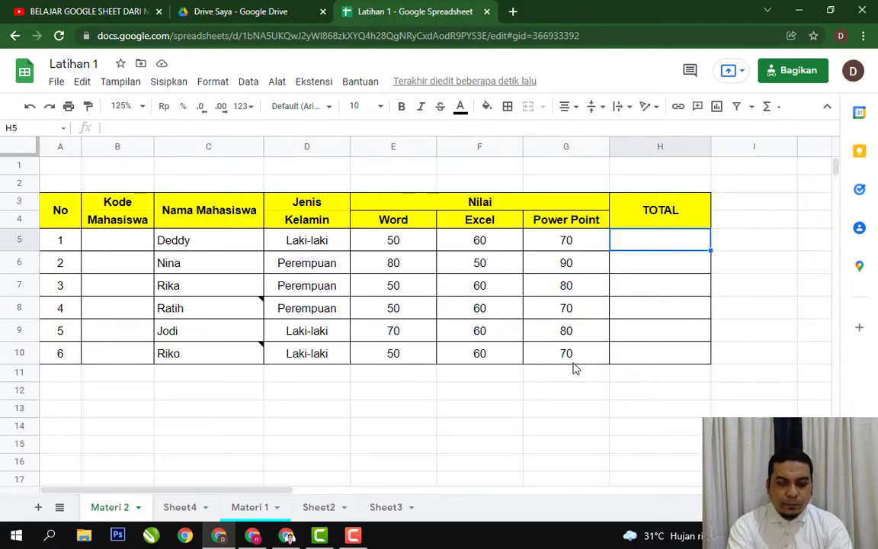
- Look up the AVERAGE function suggestions by starting a formula with =AVERA in H5, and cancel the entry
type("=AVERA")
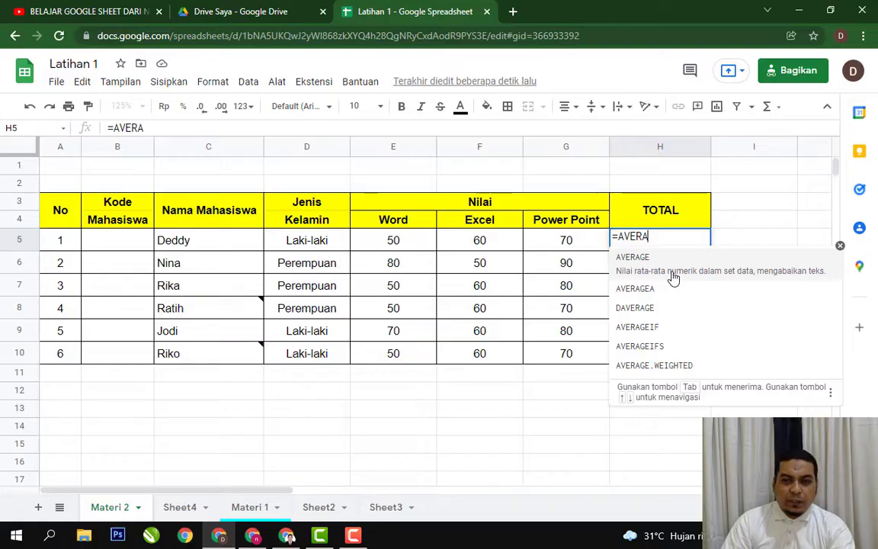
key("Escape")
key("Escape")
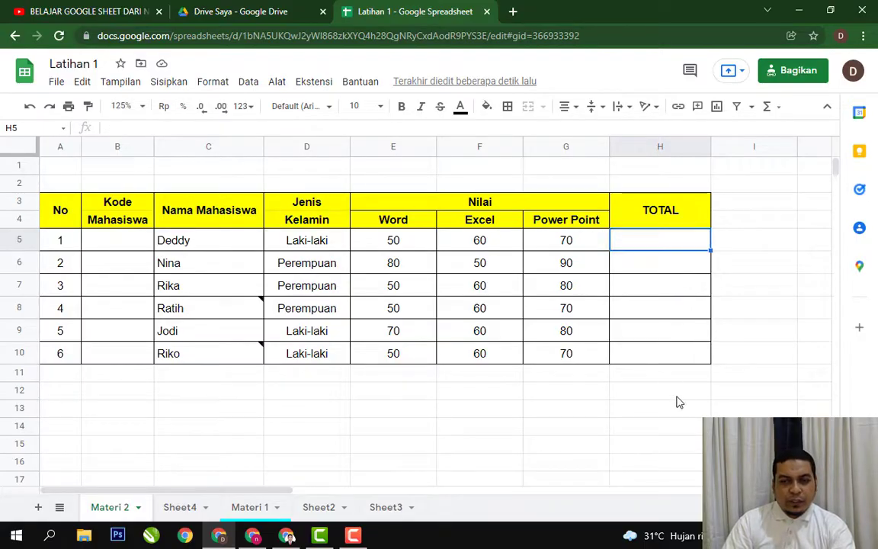
- Examine the first student's Word, Excel and Power Point scores in E5, F5 and G5, individually and as one range
left_click(687, 424)
left_click(421, 245)
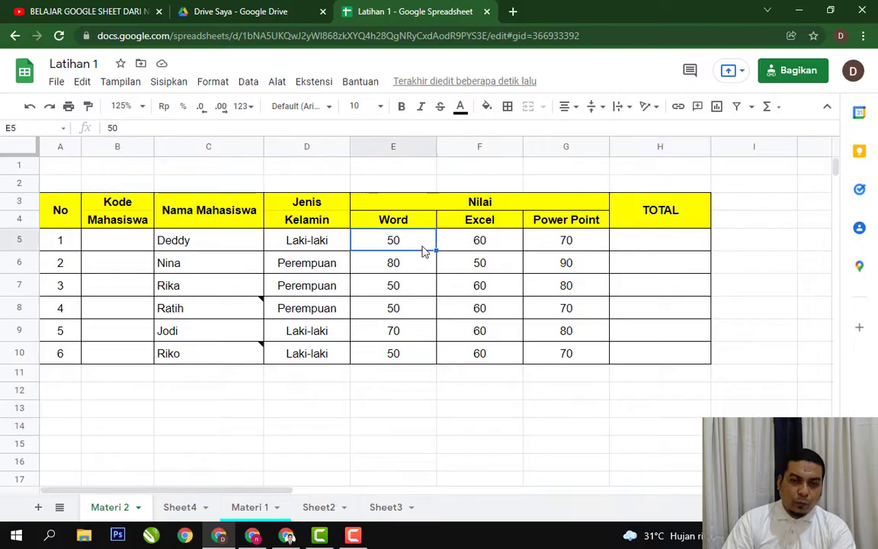
left_click(475, 248)
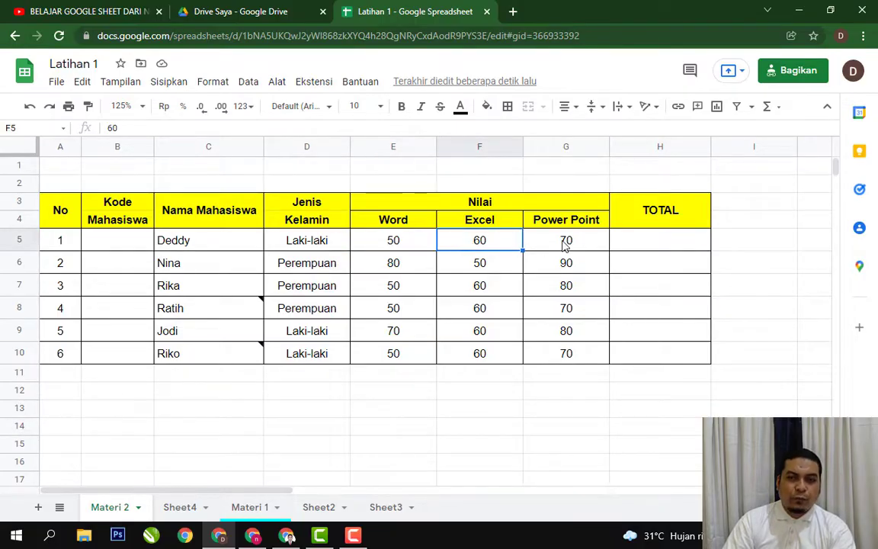
left_click(564, 247)
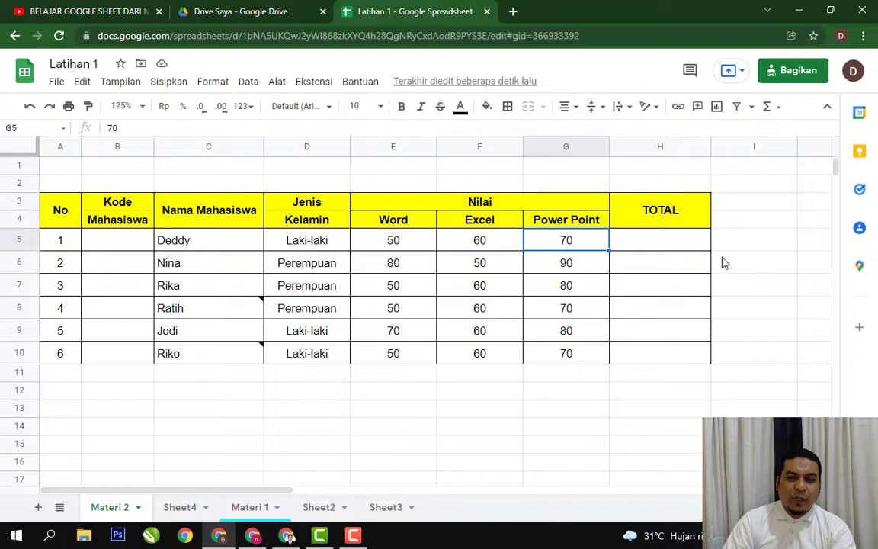
left_click(415, 245)
left_click(494, 249)
left_click(565, 242)
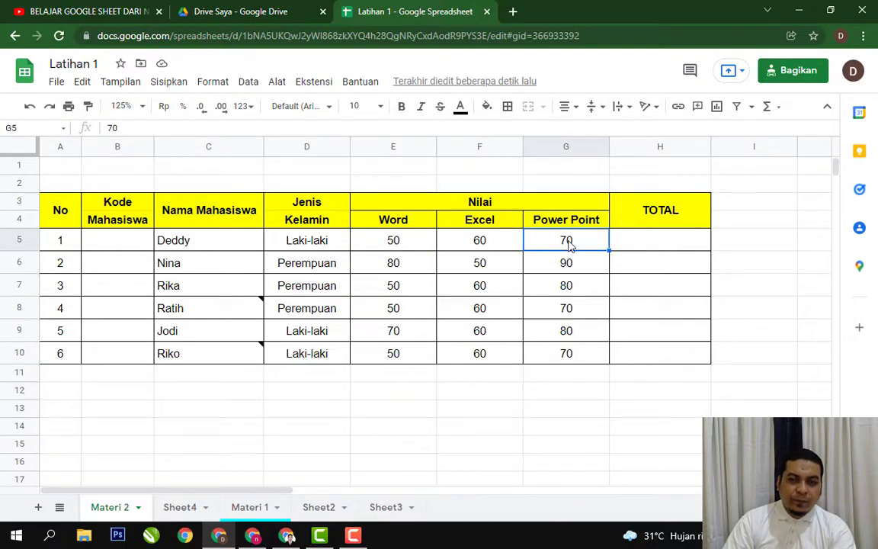
left_click(433, 246)
left_click_drag(435, 247, 551, 243)
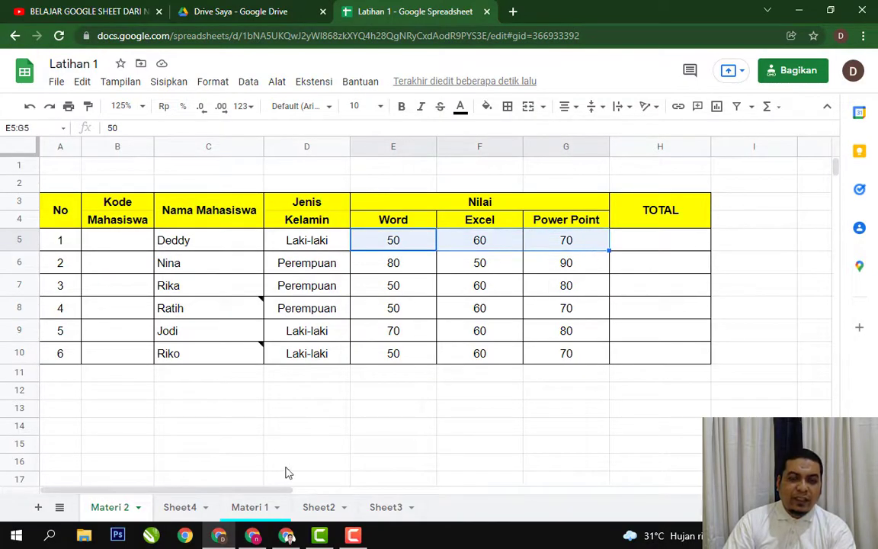
- Start a SUM formula in H5 and accept the suggested range D5:G5
left_click(645, 250)
type("=SUM")
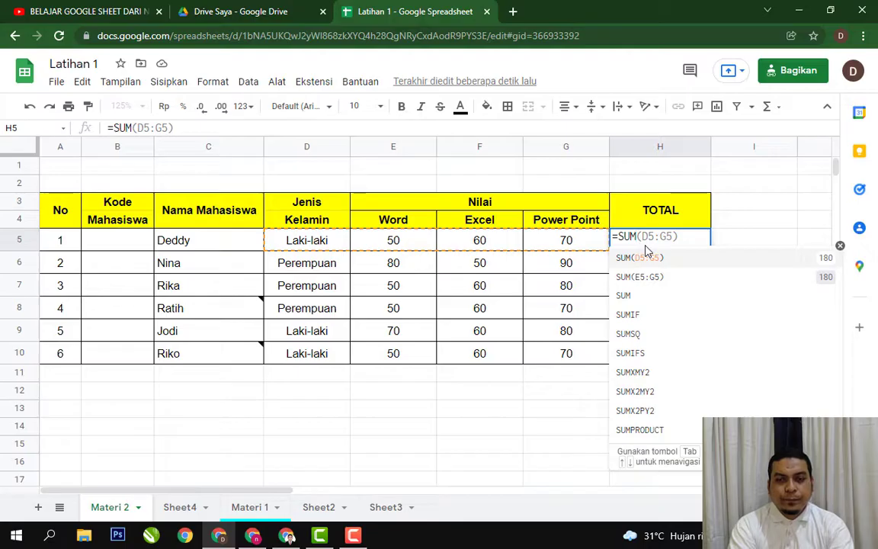
key("Left")
key("Left")
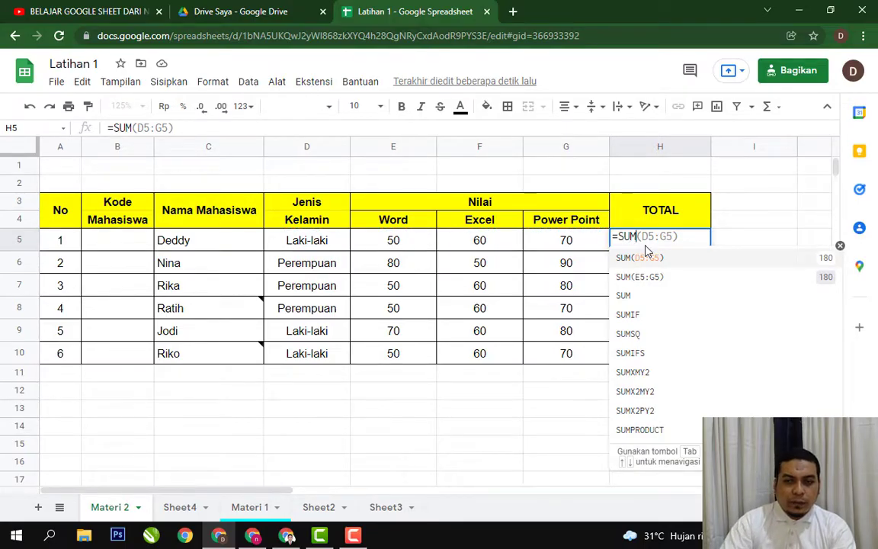
key("Tab")
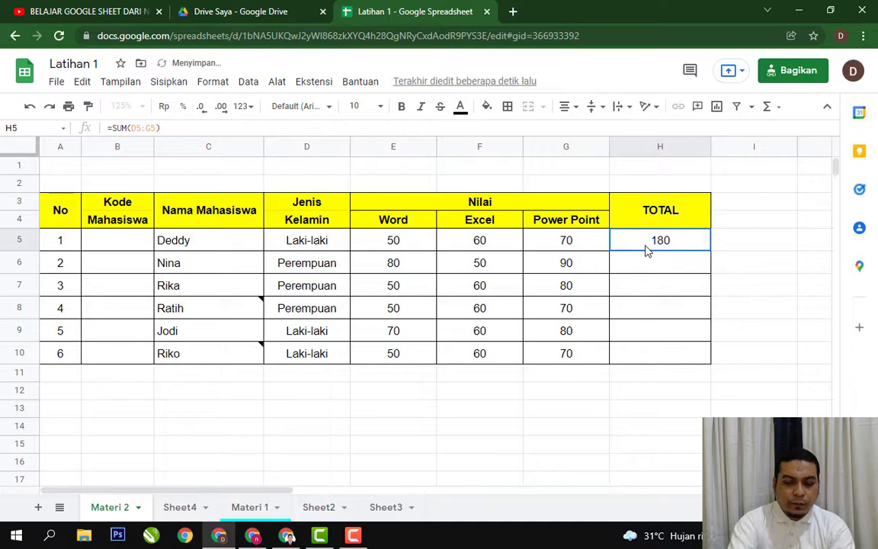
- Change the H5 formula to =SUM(E5:G5)/3 and dismiss the suggested autofill
double_click(646, 241)
key("Right")
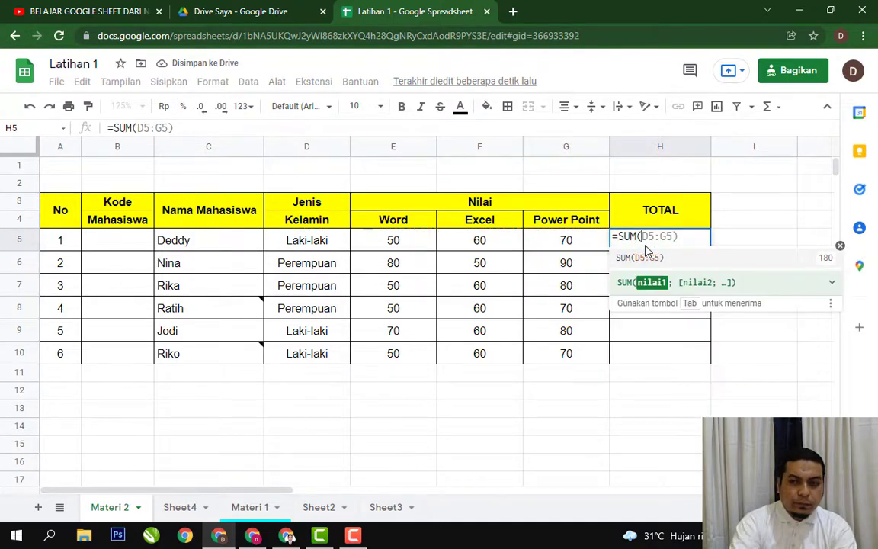
left_click(392, 239)
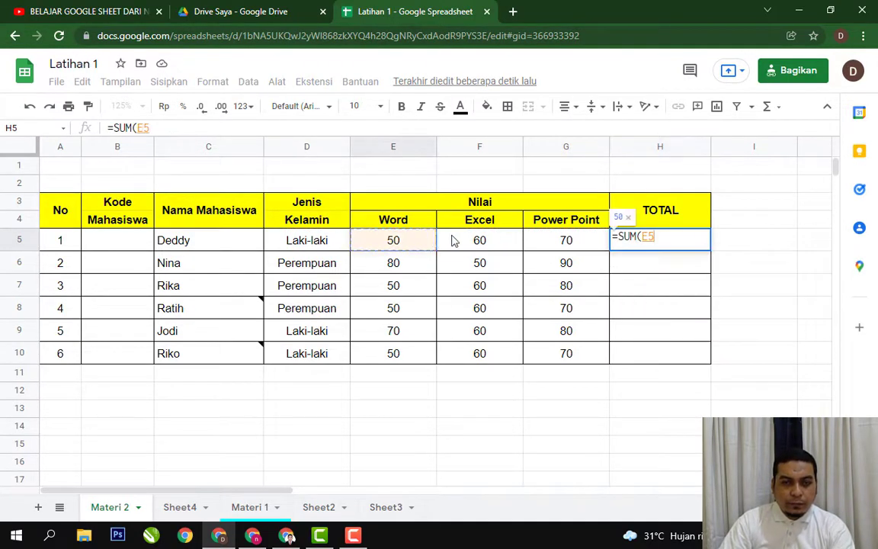
left_click_drag(452, 241, 549, 241)
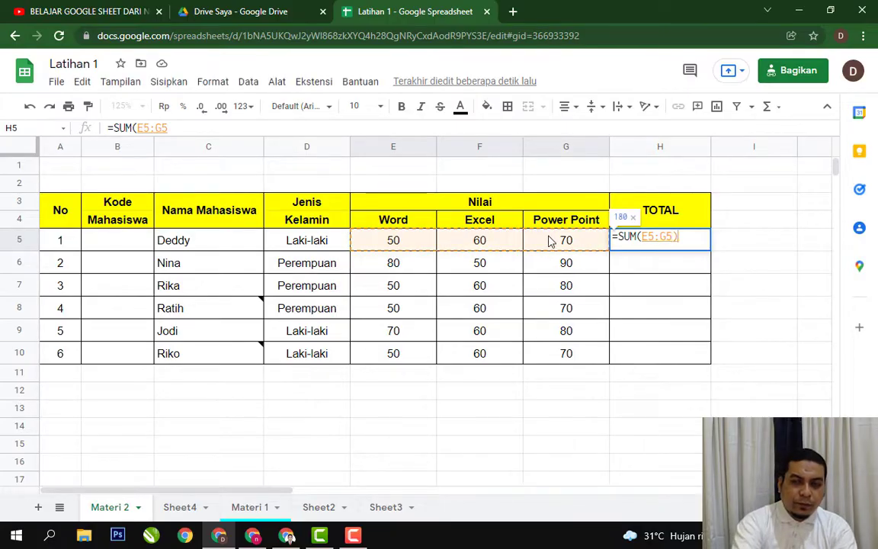
type(")/")
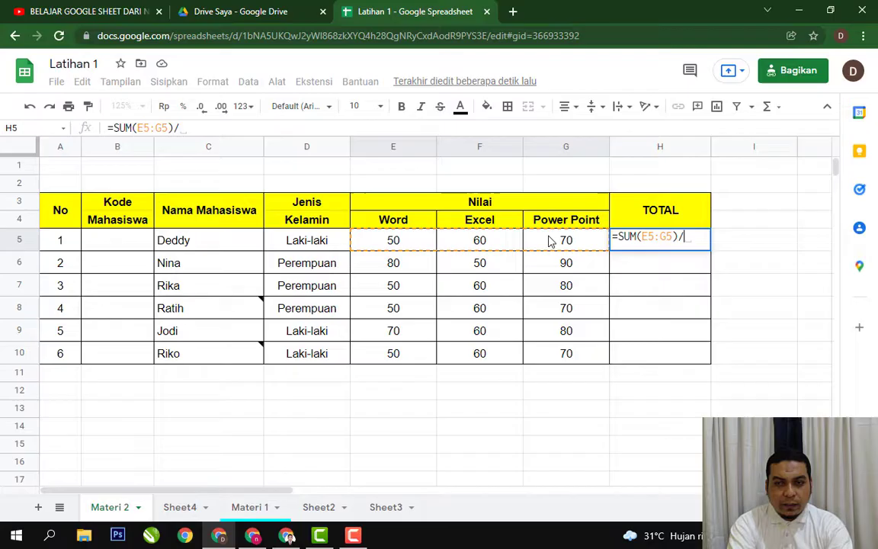
key("Return")
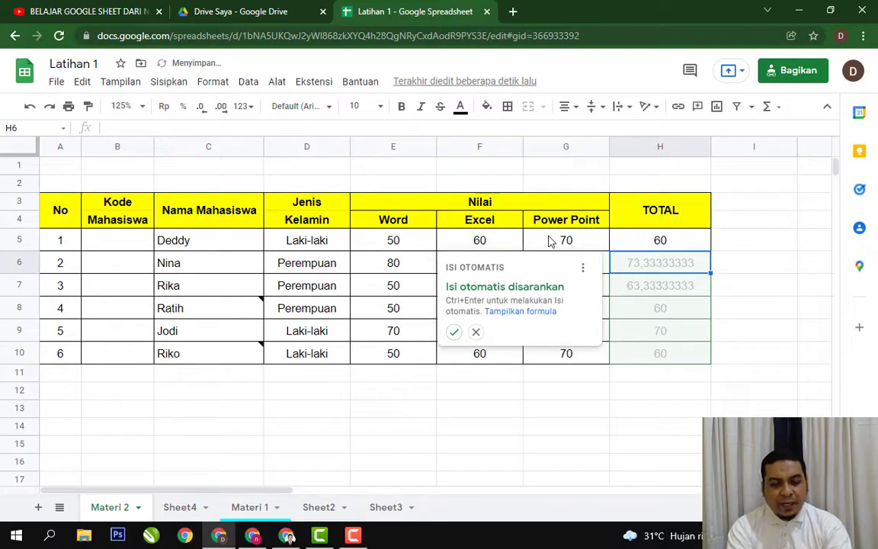
key("Escape")
key("Up")
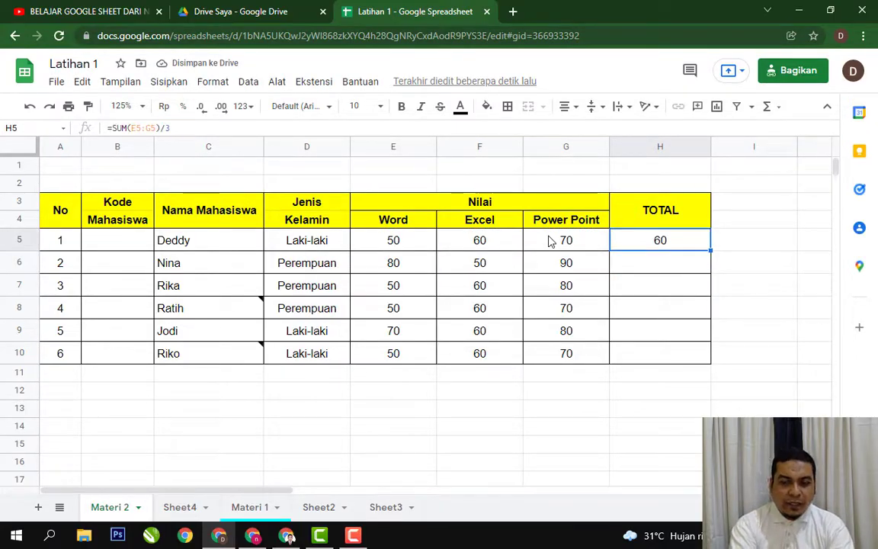
- Replace the H5 formula with =AVERAGE(E5:G5) and fill it down through H10
key("Delete")
type("=AV")
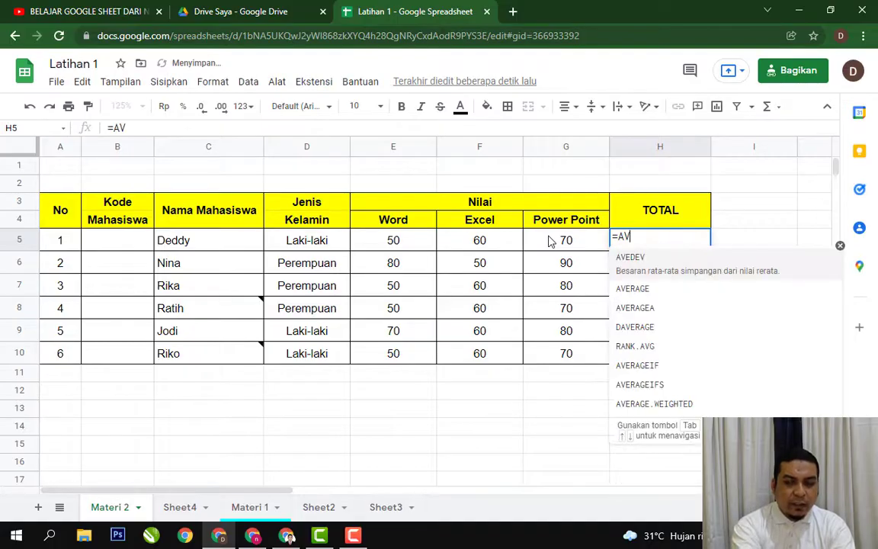
type("ER")
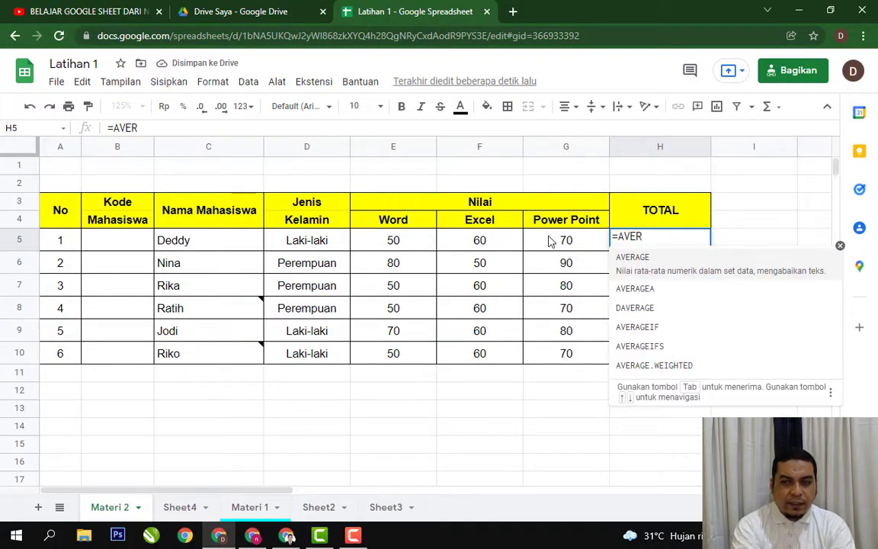
key("Down")
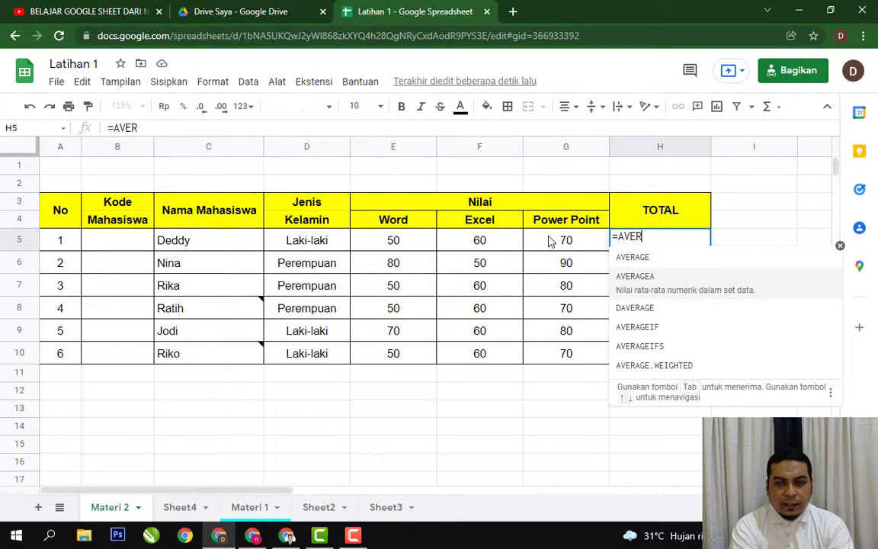
key("Up")
key("Tab")
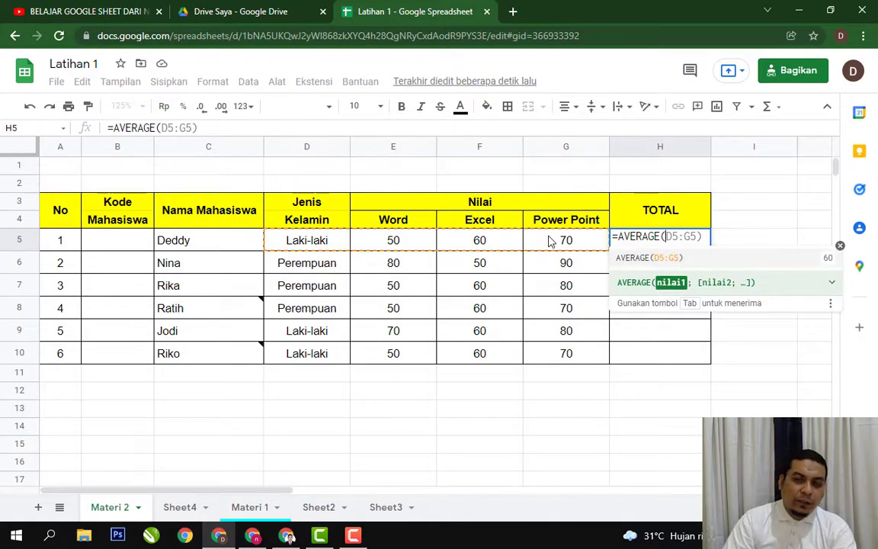
left_click_drag(404, 242, 567, 239)
type(")")
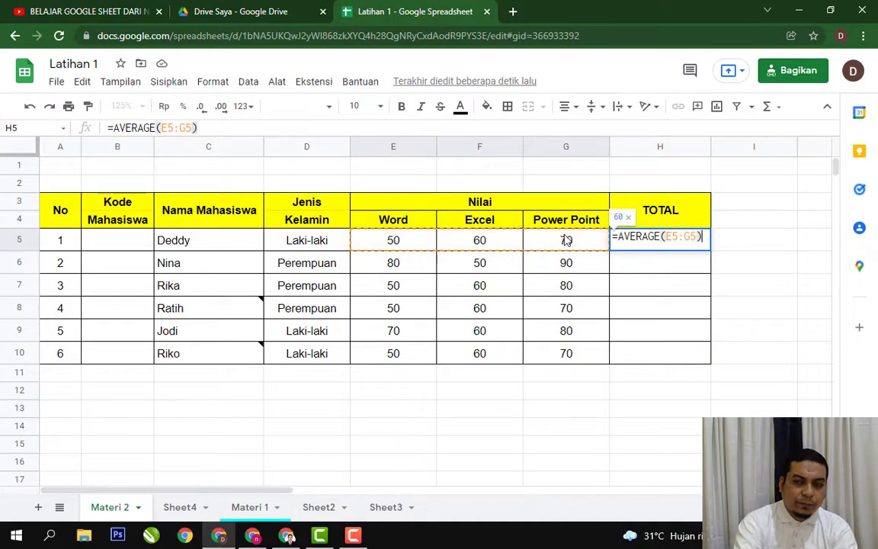
key("Return")
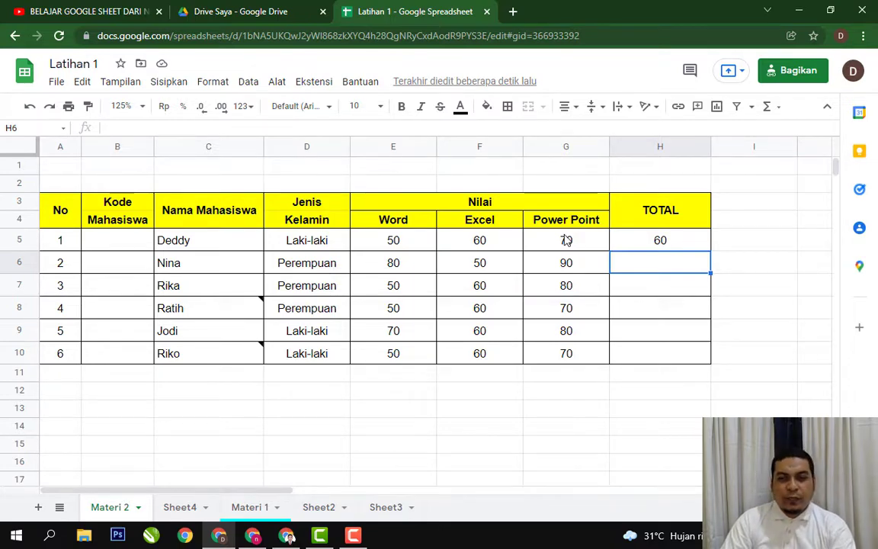
left_click(674, 241)
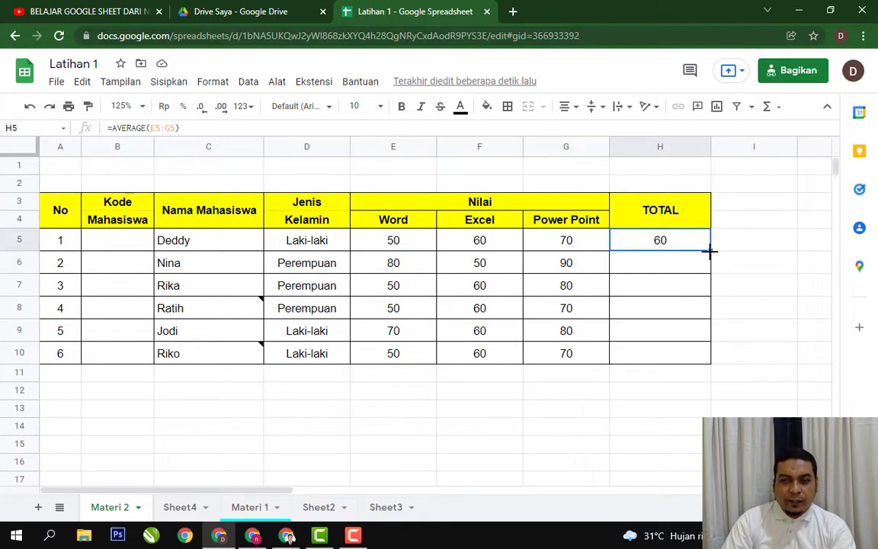
left_click_drag(709, 251, 715, 355)
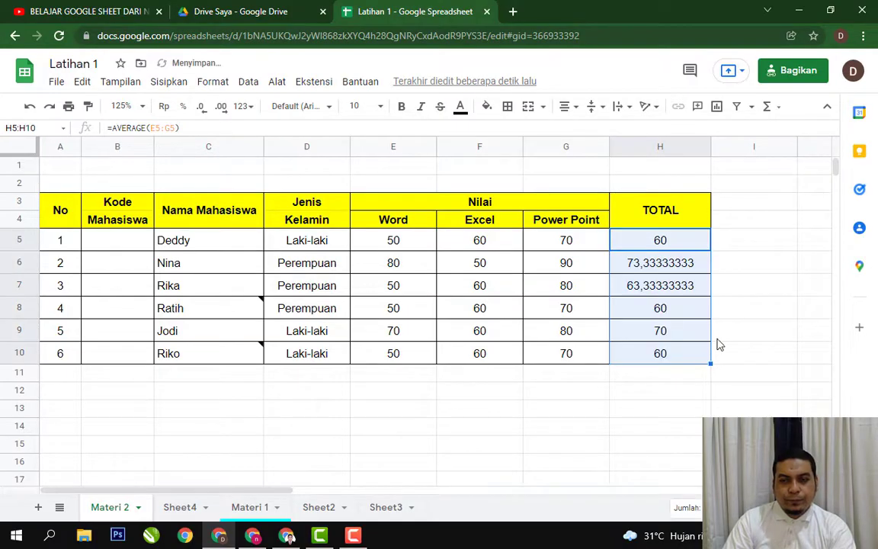
- Examine the averages calculated in the TOTAL column, from H6 through H9
left_click(758, 225)
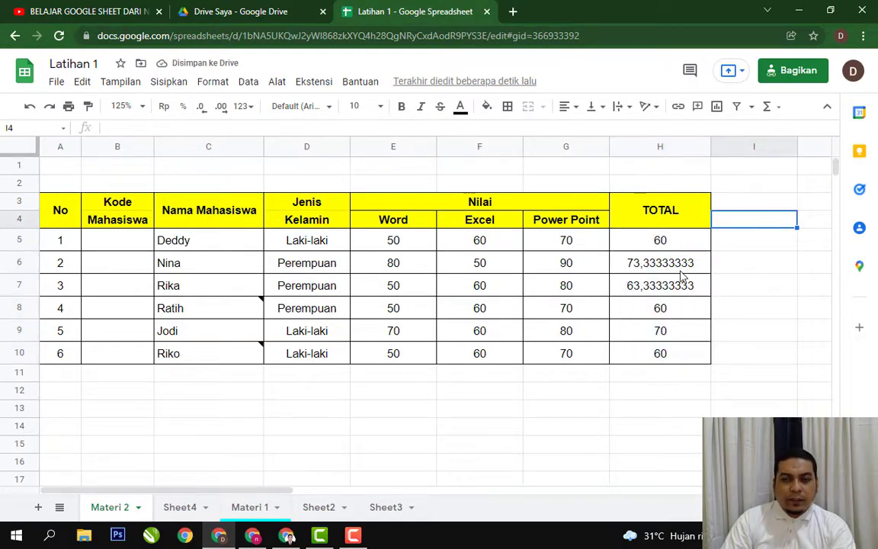
left_click_drag(665, 265, 660, 288)
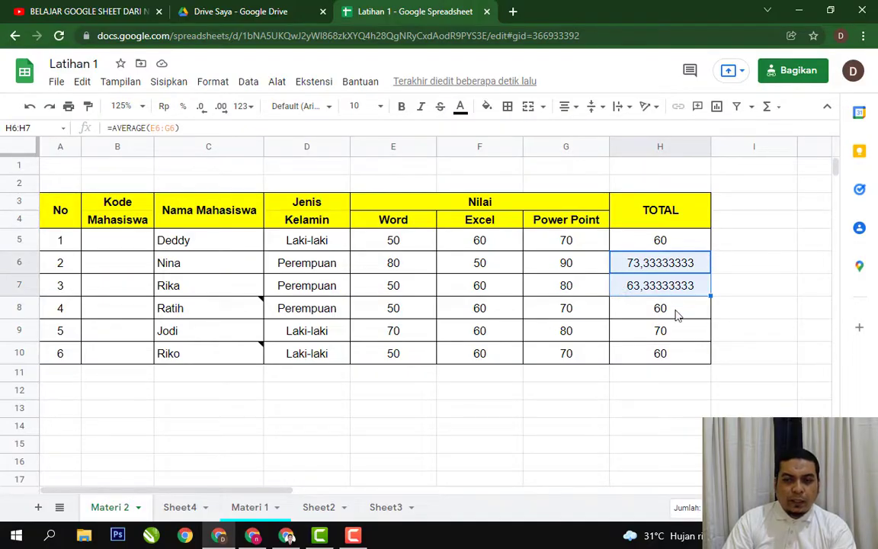
left_click(678, 308)
left_click(673, 329)
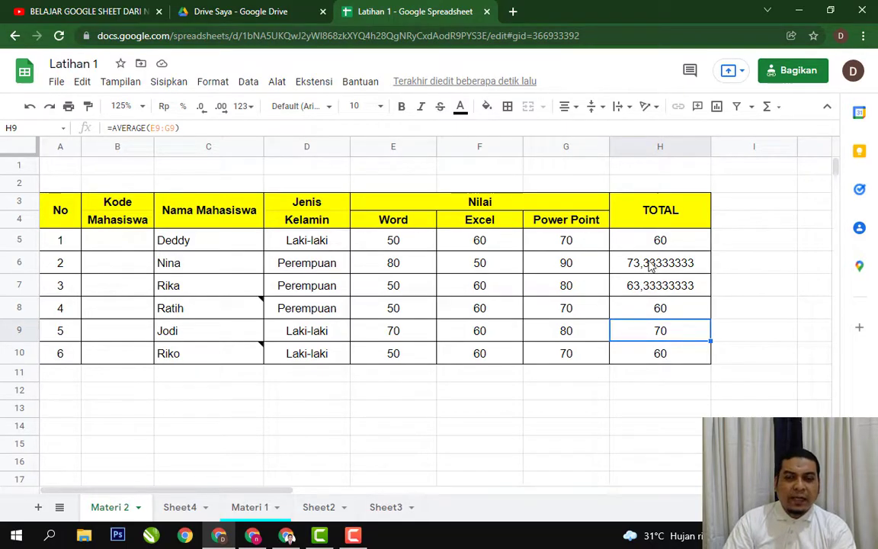
- Reduce the averages in H6:H7 to two decimal places
left_click(751, 257)
left_click(684, 270)
left_click_drag(684, 273, 688, 285)
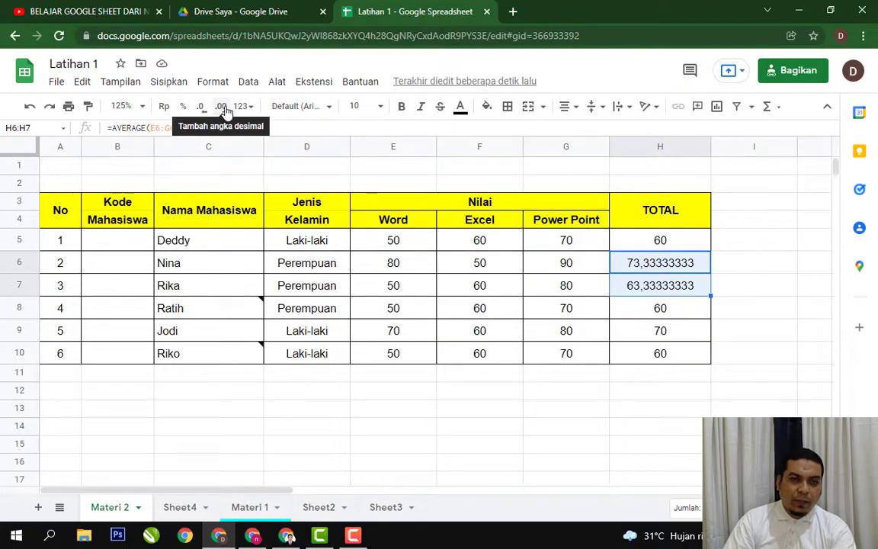
left_click(202, 109)
left_click(202, 109)
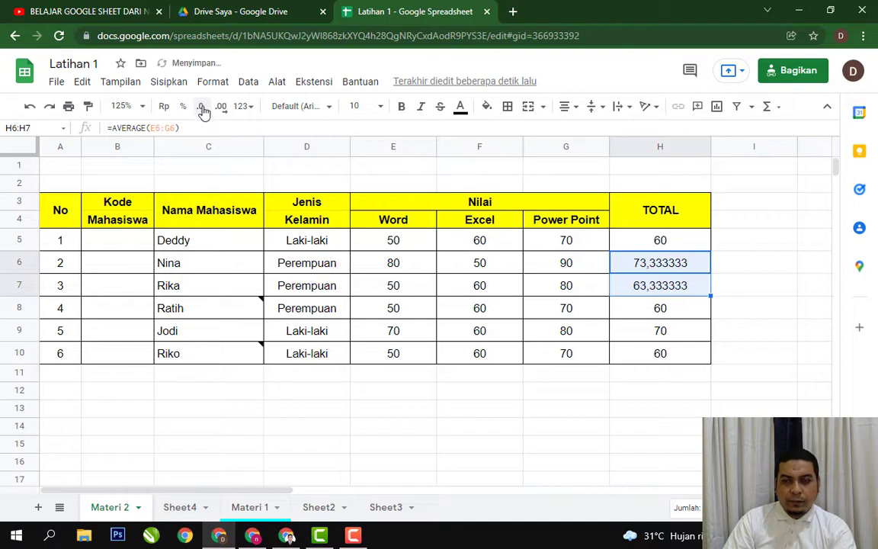
left_click(202, 109)
left_click(202, 109)
left_click(202, 109)
left_click(202, 109)
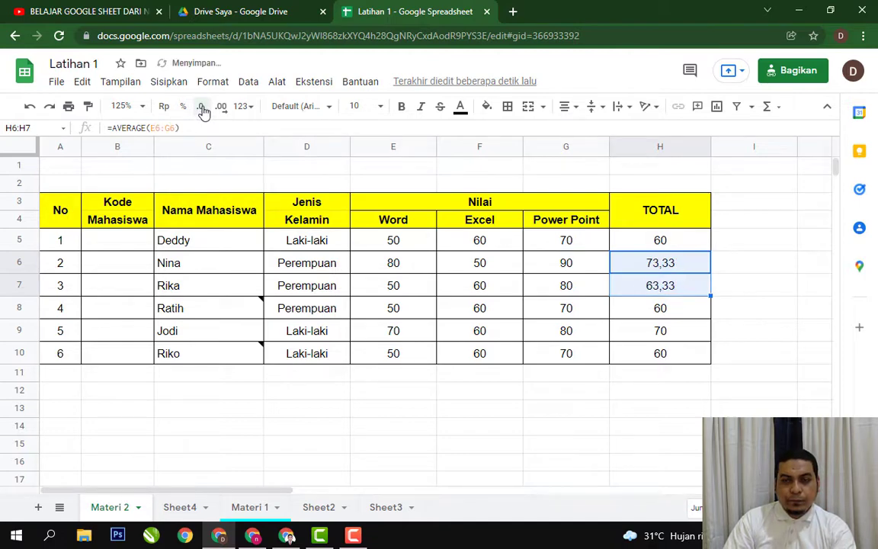
- Reduce the H6:H7 averages to whole numbers, and restore them to two decimal places
left_click(202, 109)
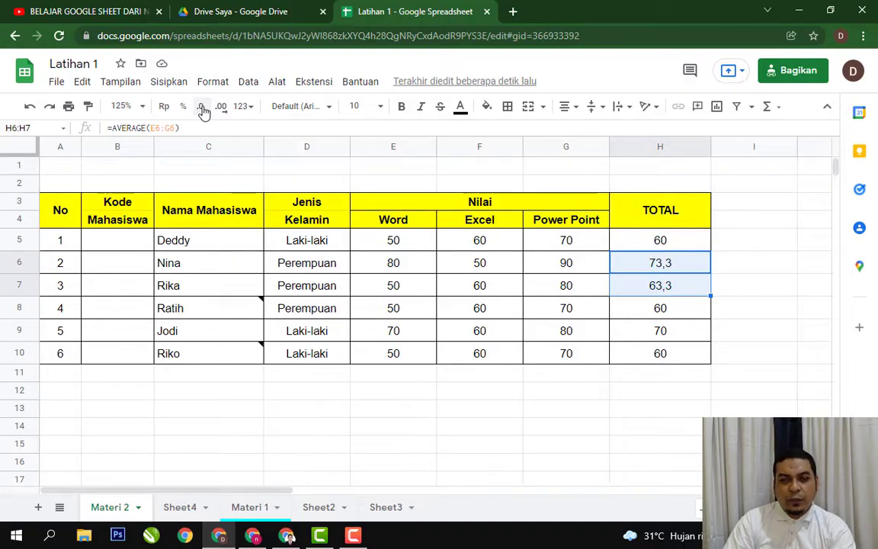
left_click(202, 109)
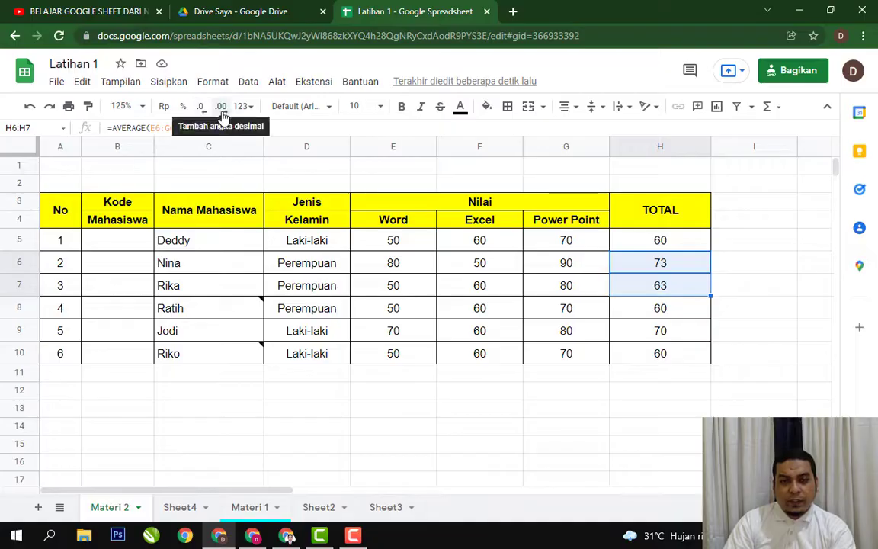
left_click(221, 111)
left_click(222, 113)
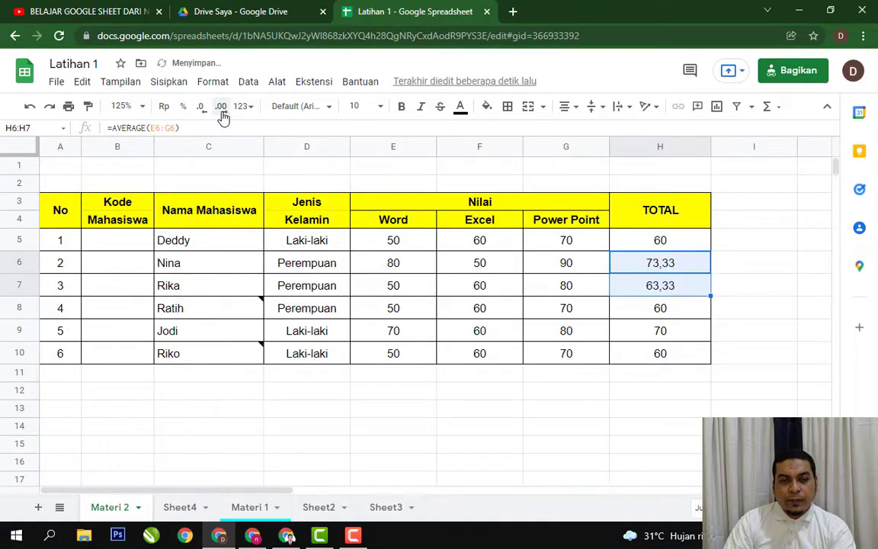
left_click(751, 241)
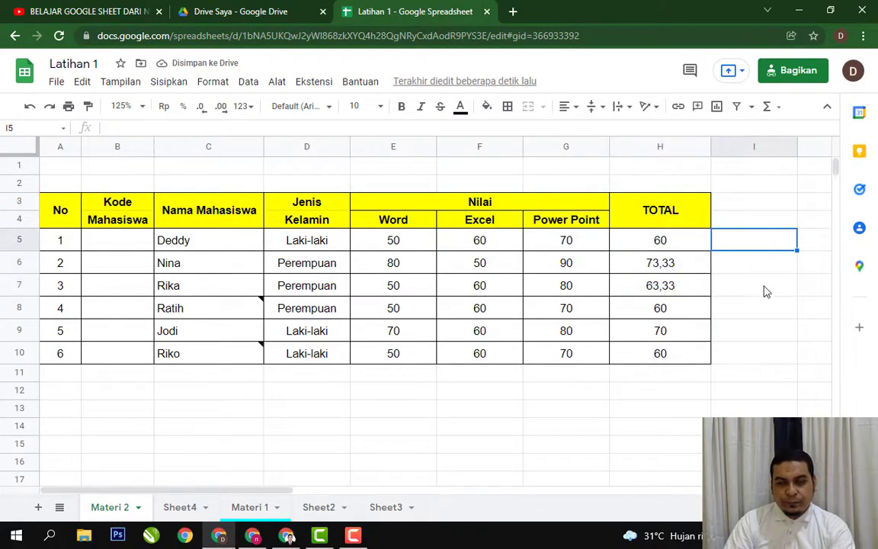
left_click(771, 331)
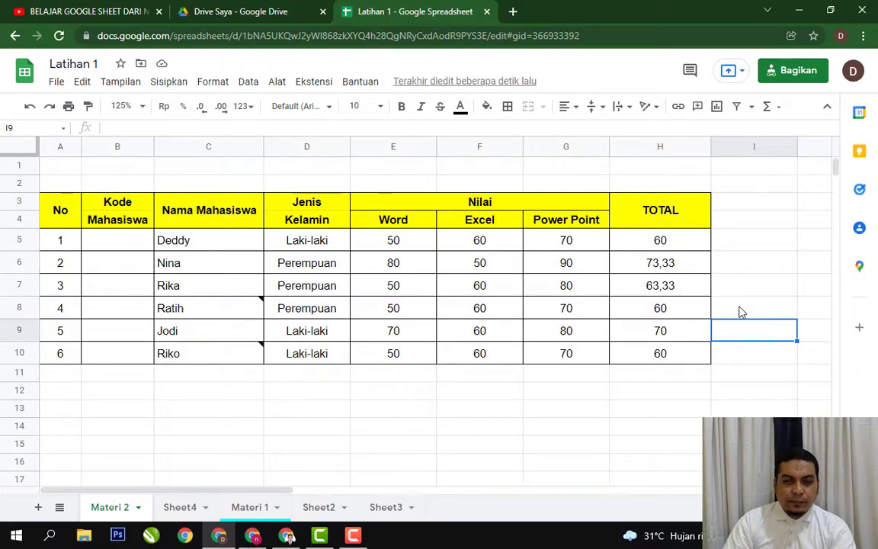
- Replace the H5 formula with =MAX(E5:G5) and fill it down through H10
left_click(663, 242)
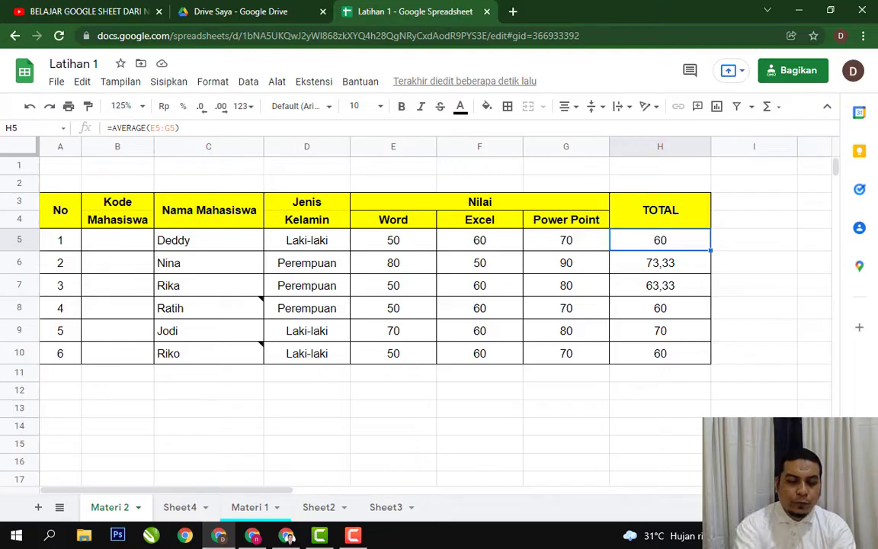
type("=")
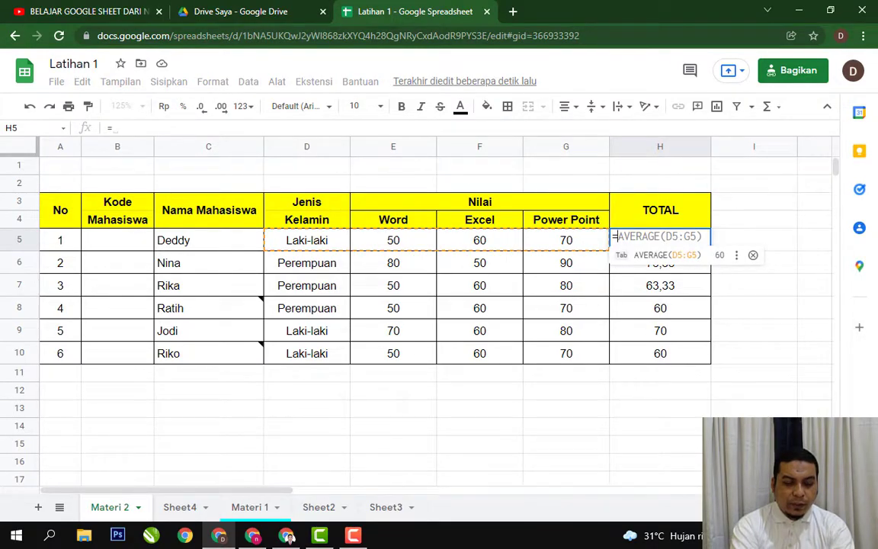
type("MAX")
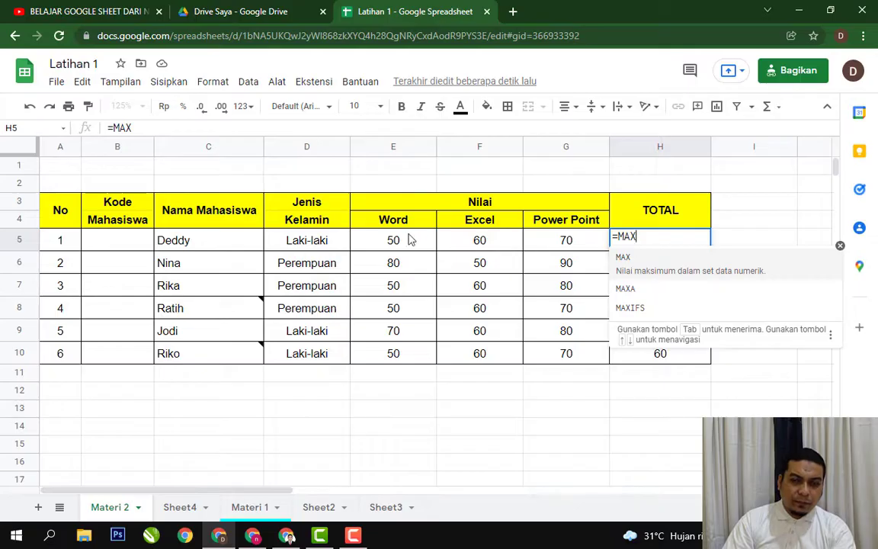
left_click(625, 269)
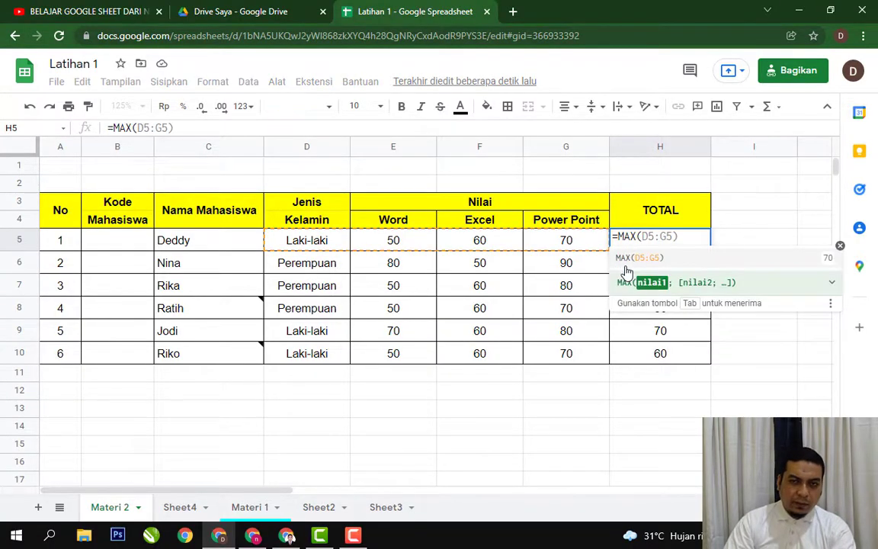
left_click_drag(417, 246, 550, 244)
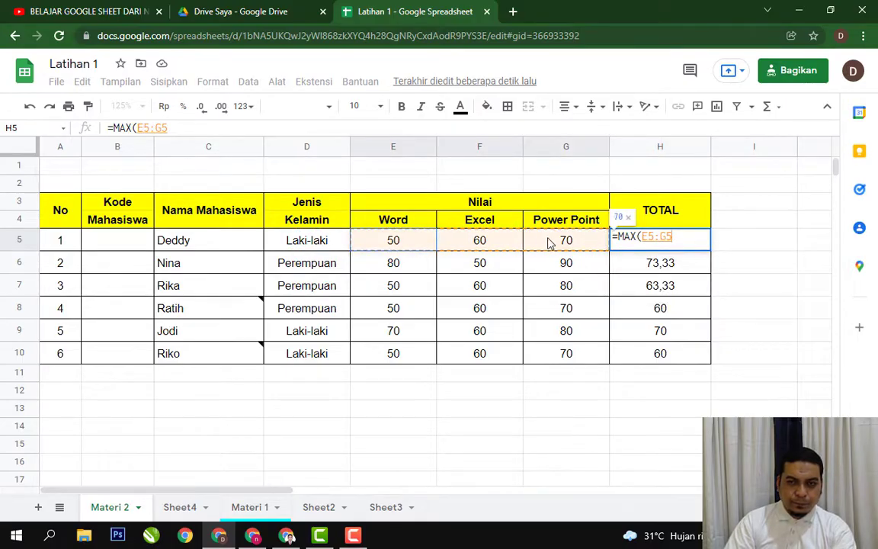
key("Return")
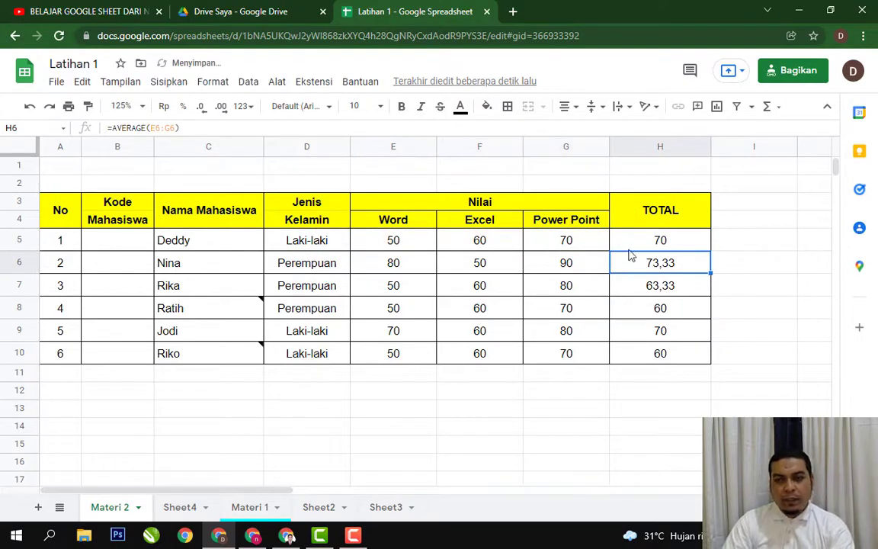
left_click(660, 241)
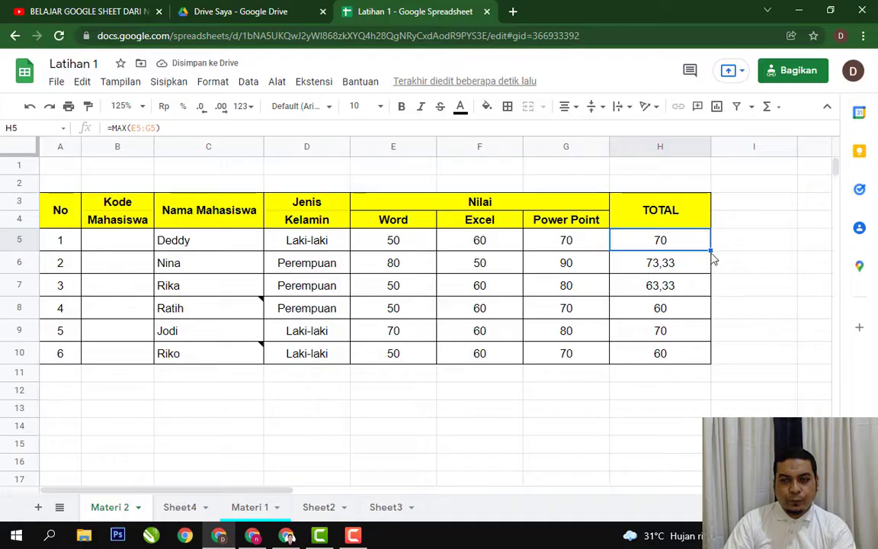
left_click_drag(711, 250, 725, 366)
left_click(778, 261)
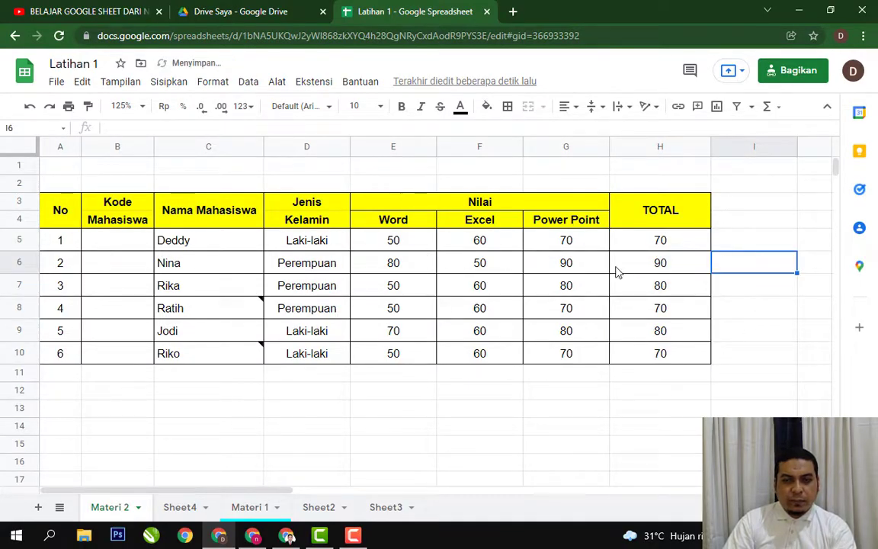
- Check the MAX results in H6 through H9 against each student's scores
key("Left")
left_click(626, 289)
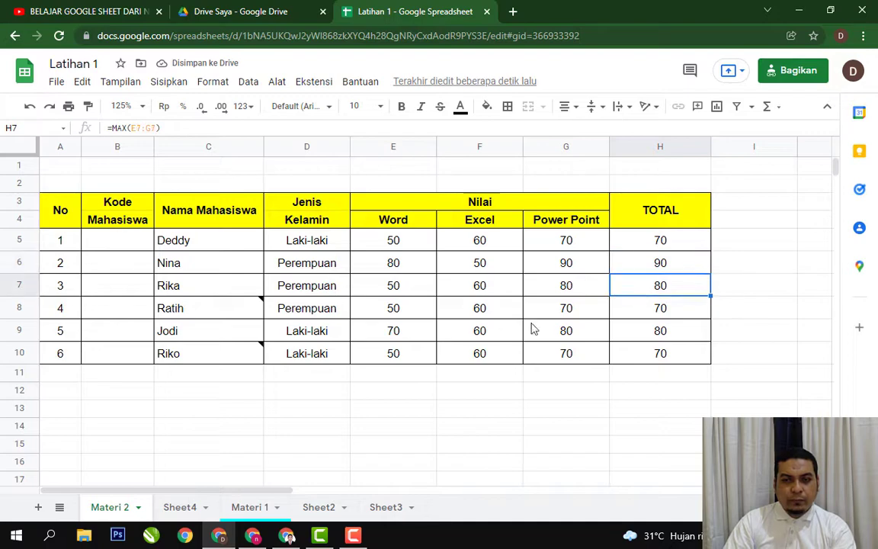
left_click(649, 314)
left_click(661, 333)
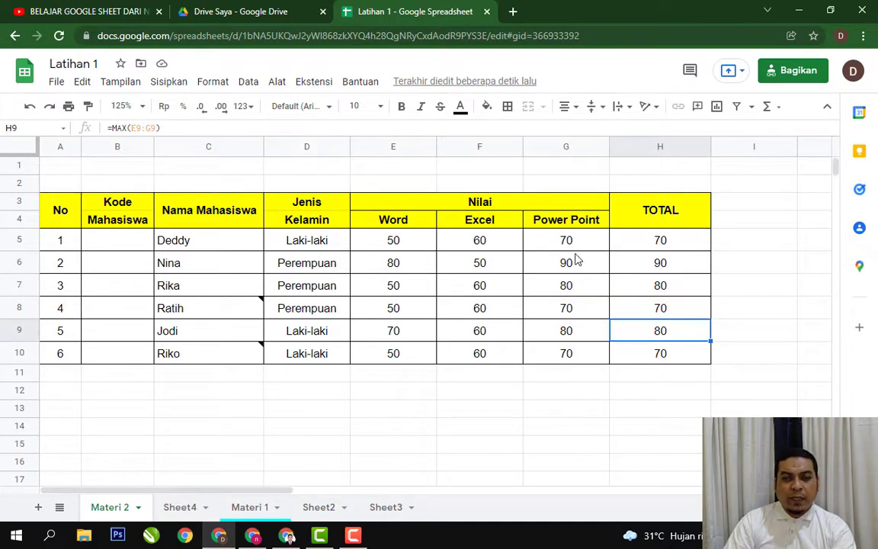
left_click(555, 414)
- Set the sixth student's Word score in E10 to 100
left_click(412, 358)
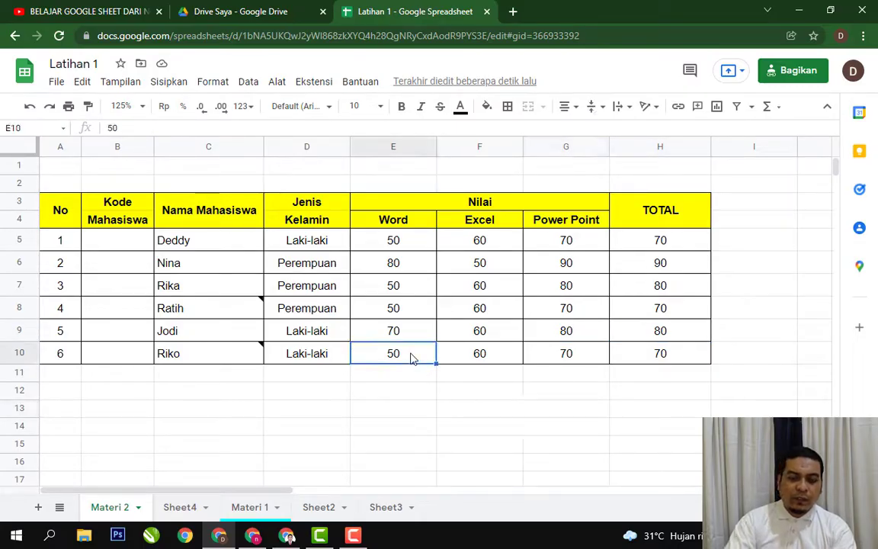
type("100")
key("Return")
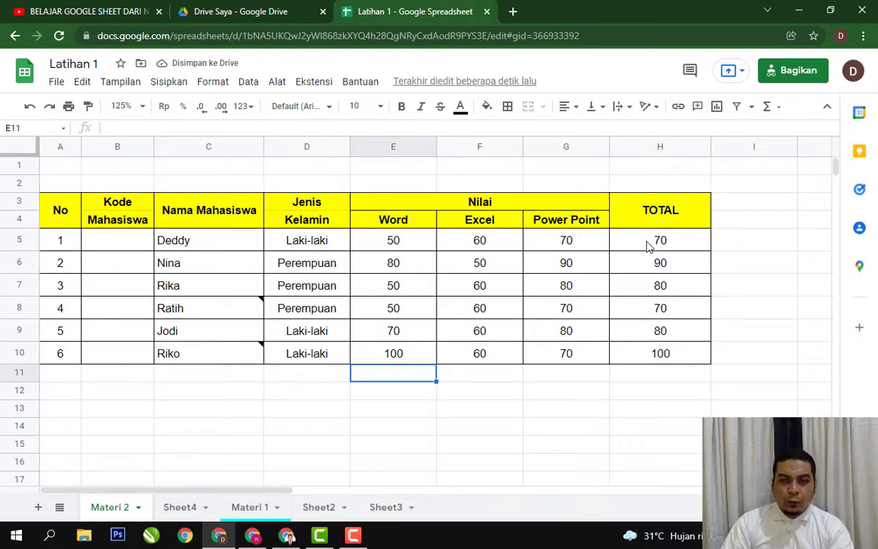
- Review the list of insertable functions, such as COUNT, MAX and MIN, without inserting one
left_click(776, 111)
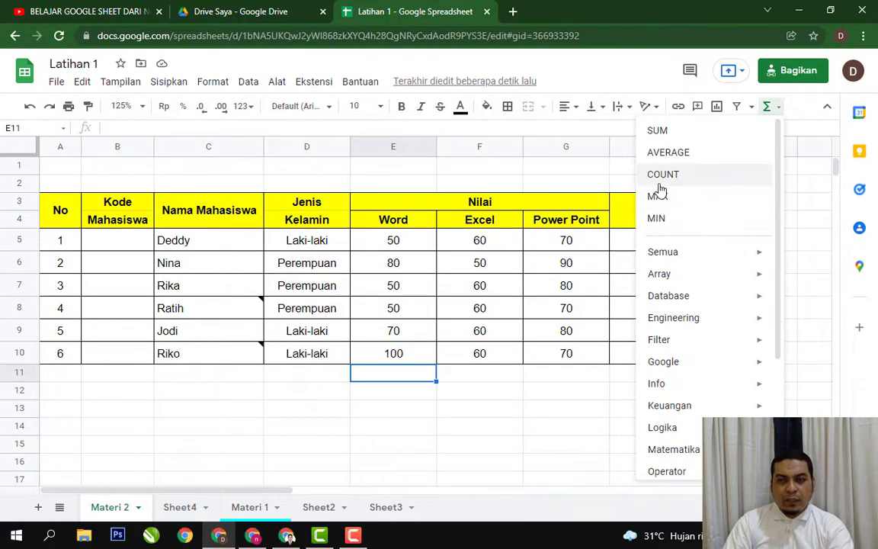
key("Escape")
left_click(786, 242)
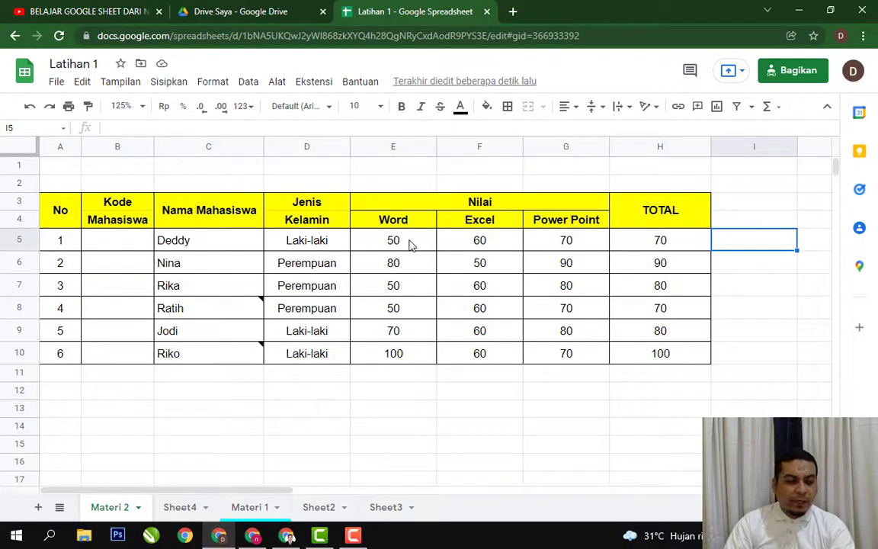
- Examine the score ranges of the first three students, E5:G5, E6:G6 and E7:G7
left_click_drag(408, 244, 565, 244)
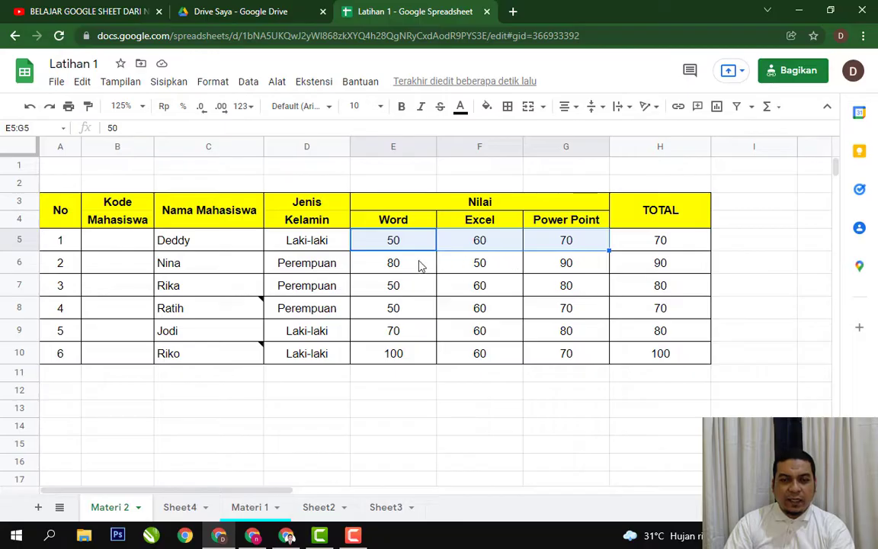
left_click_drag(419, 265, 547, 265)
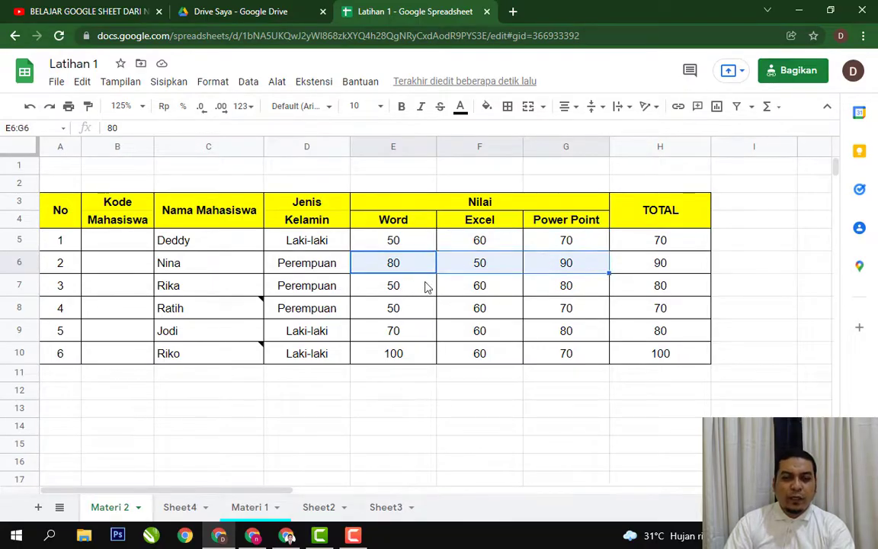
left_click_drag(426, 287, 555, 285)
left_click(594, 398)
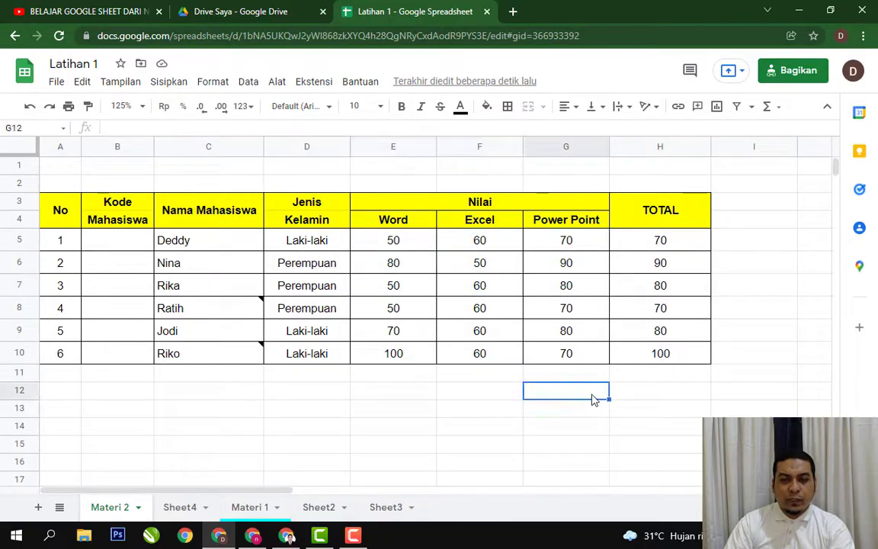
left_click(761, 207)
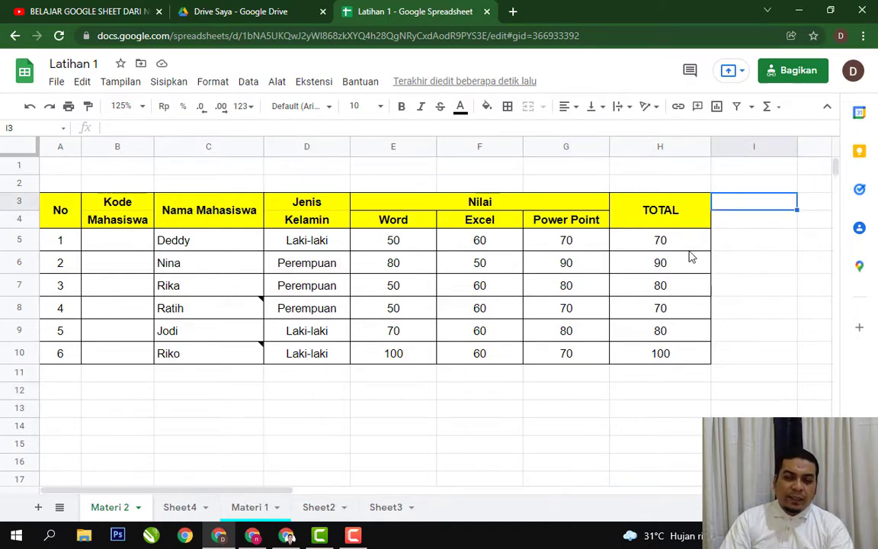
- Make the TOTAL values in H5:H10 bold
left_click_drag(673, 240, 686, 354)
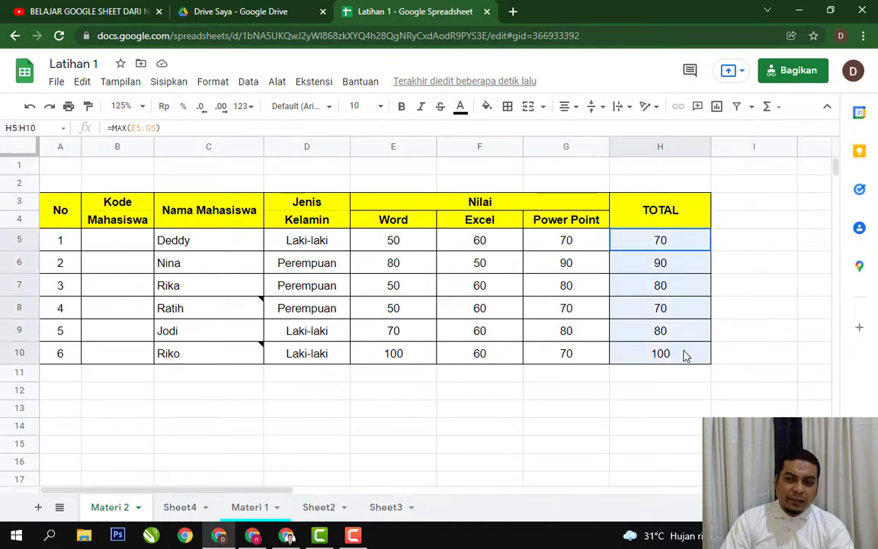
key("ctrl+b")
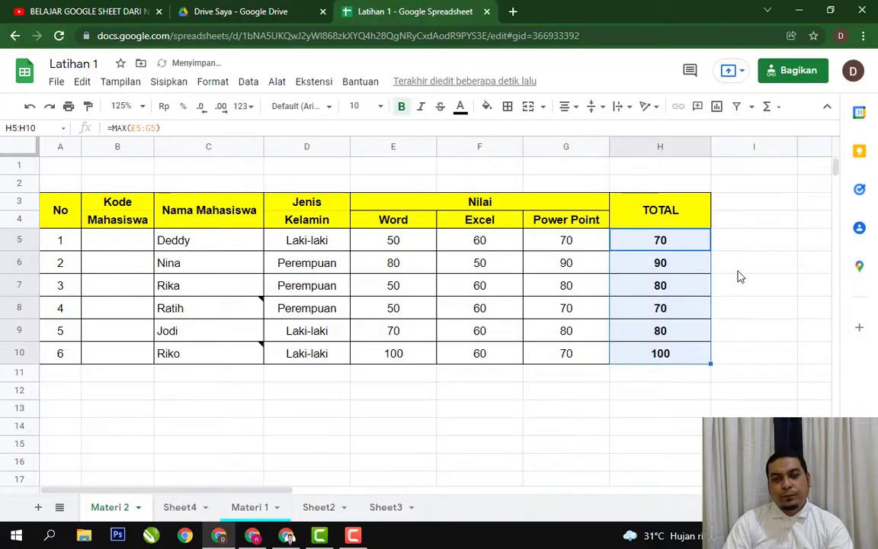
left_click(768, 212)
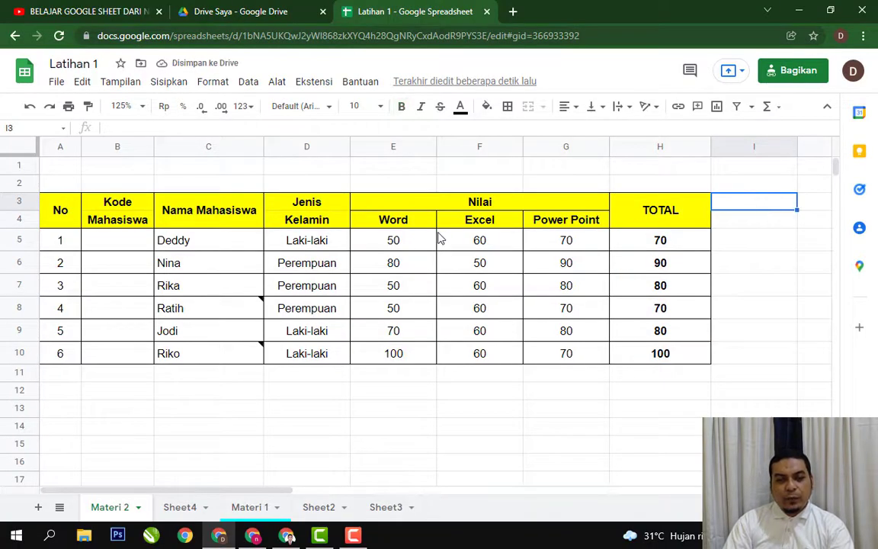
- Clear all Word, Excel and Power Point scores in E5:G10 and check the formula in H5
left_click_drag(398, 248, 603, 358)
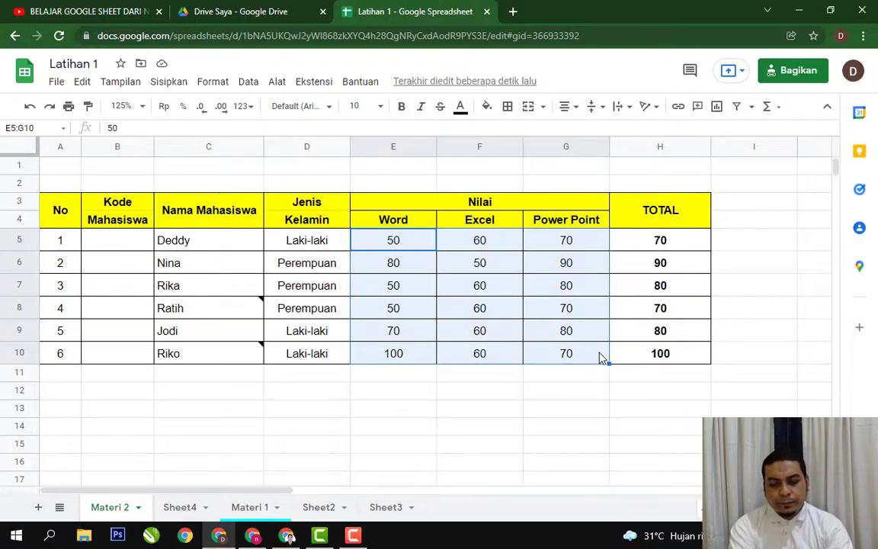
key("Delete")
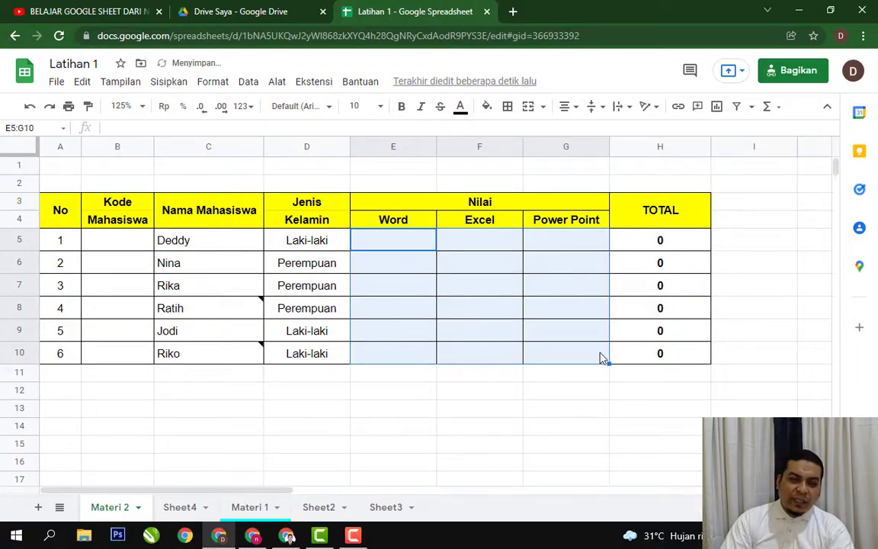
left_click(669, 247)
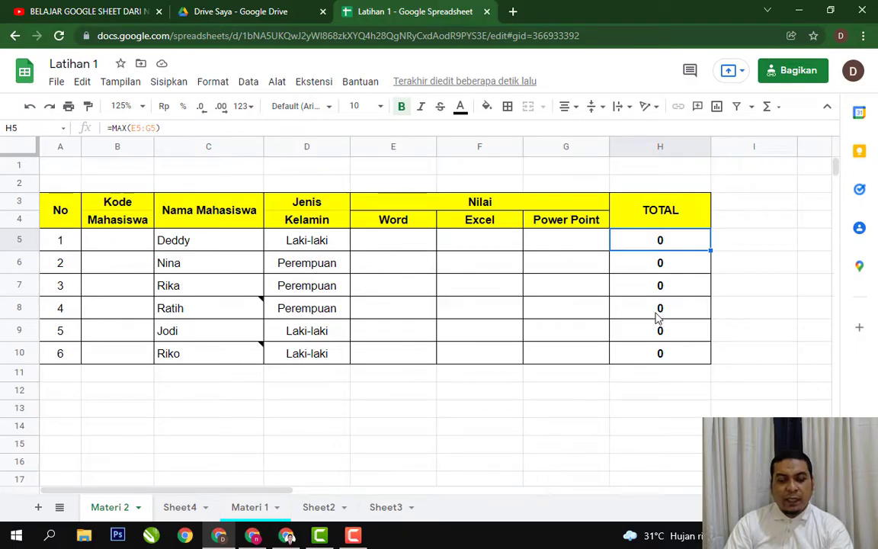
- Undo the clearing of the scores in E5:G10 and set the first student's Word score in E5 to 80
key("ctrl+z")
left_click(607, 426)
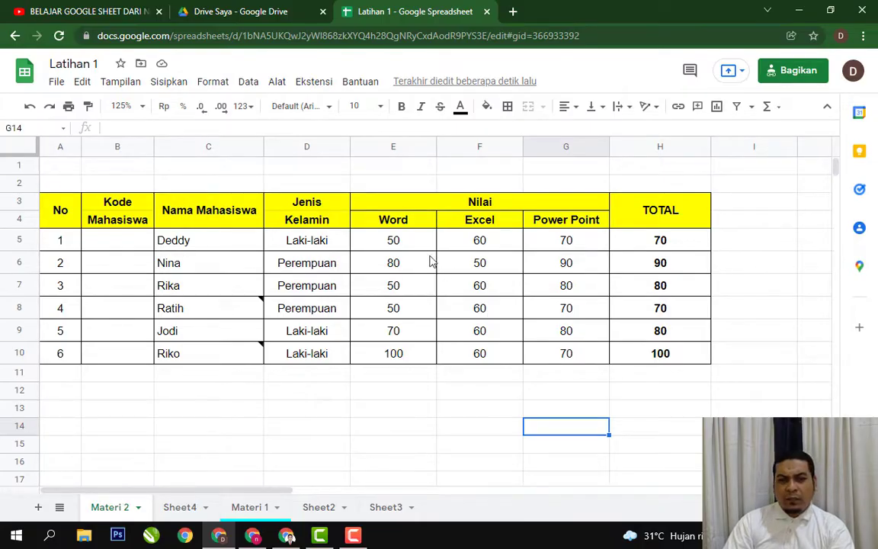
left_click(393, 371)
left_click(395, 241)
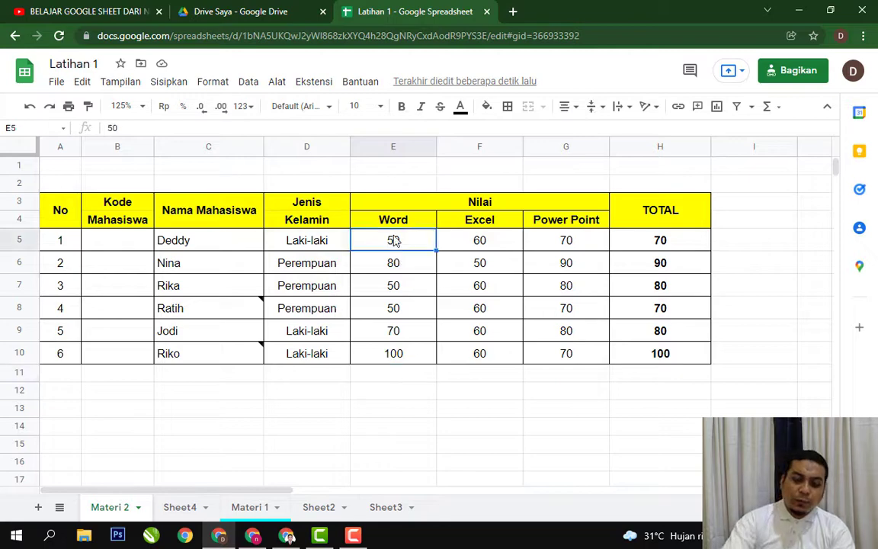
type("80")
key("Return")
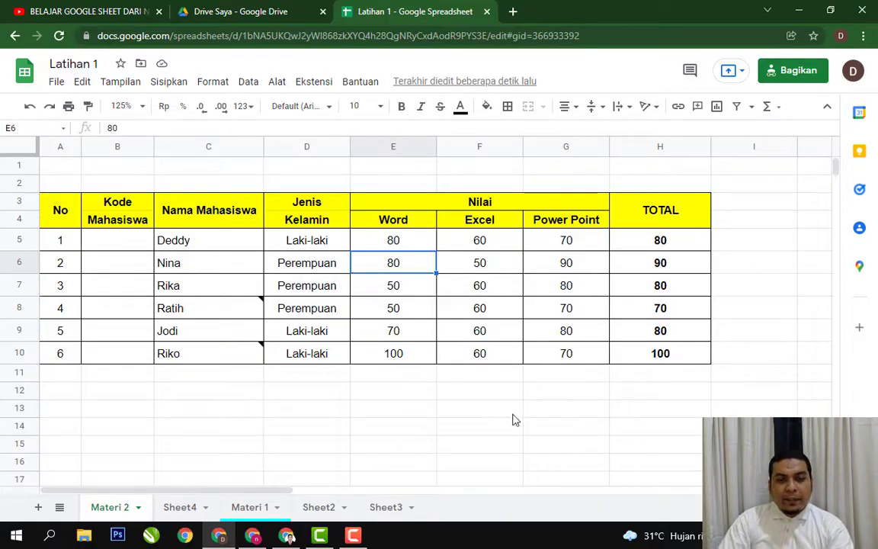
left_click(657, 411)
- Enter the label TOTAL in D11, directly below the Jenis Kelamin column
left_click(284, 379)
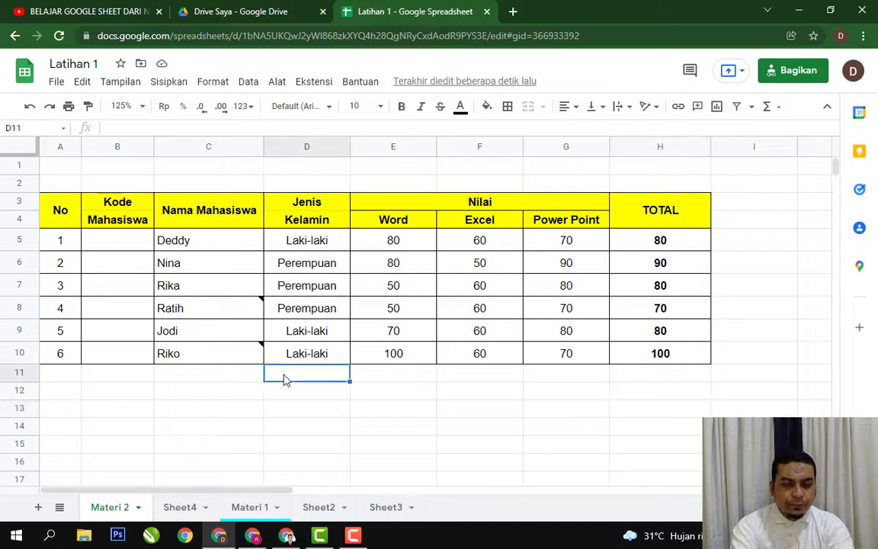
type("toTAL")
key("BackSpace")
key("BackSpace")
key("BackSpace")
key("BackSpace")
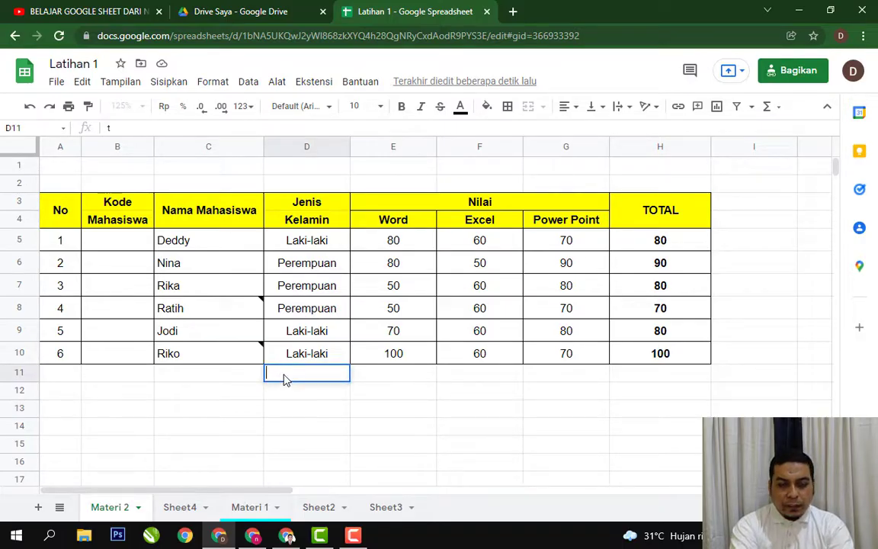
type("TOTAL")
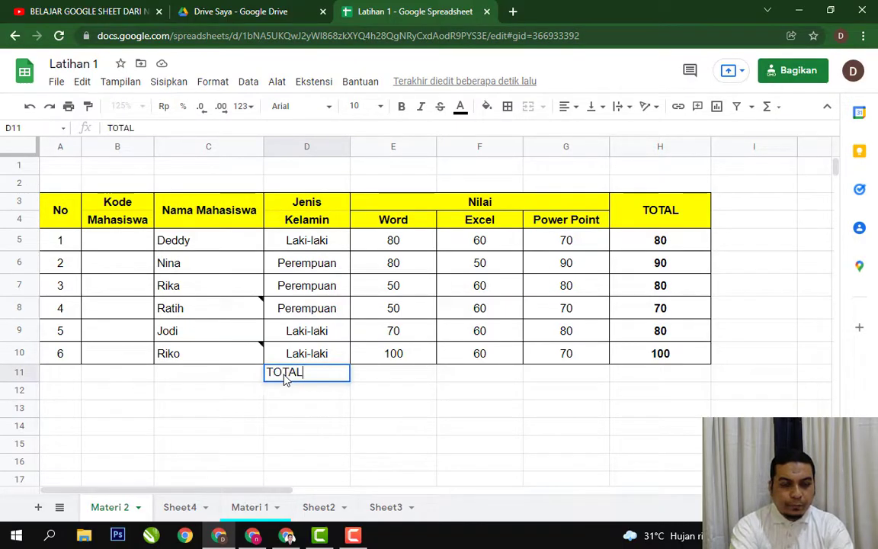
key("Return")
key("Down")
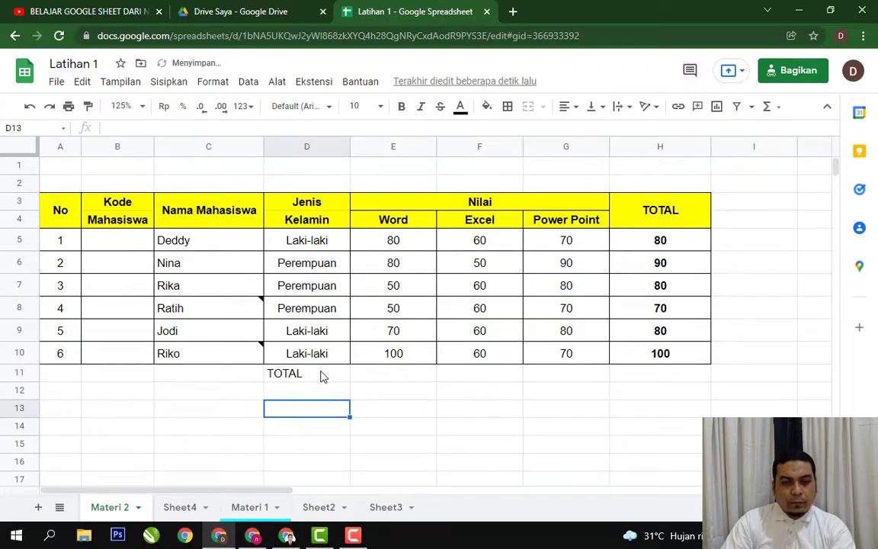
- Apply all borders to the new total row D11:H11
left_click_drag(322, 374, 612, 374)
left_click(507, 106)
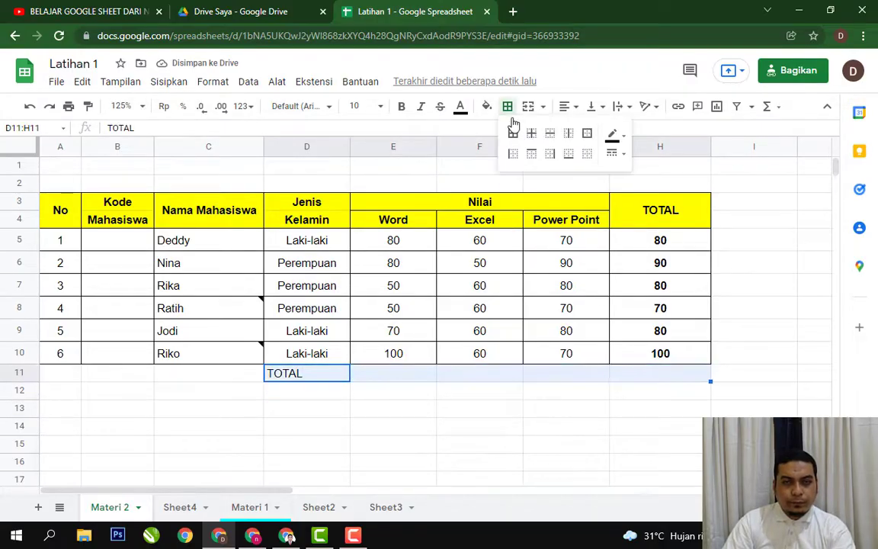
left_click(513, 134)
left_click(448, 418)
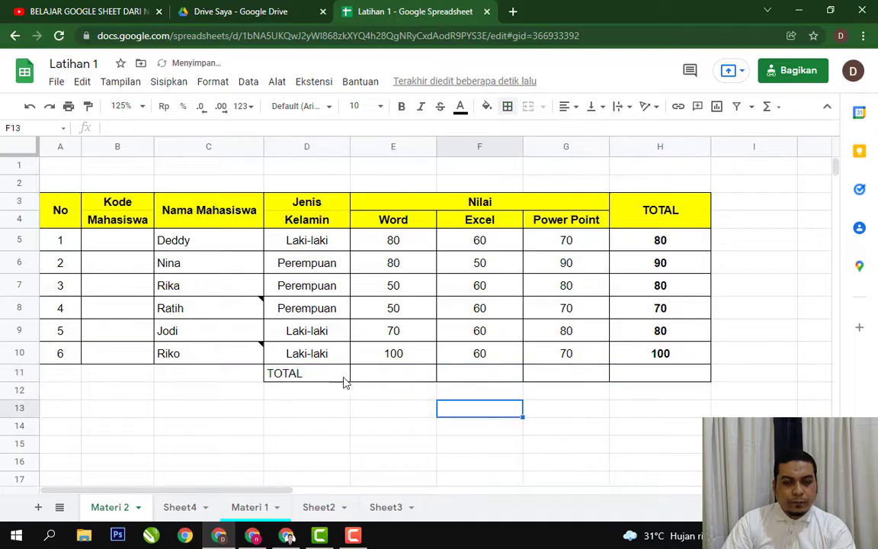
- Make the TOTAL label in D11 bold and right-align it
left_click(336, 374)
key("ctrl+b")
left_click(562, 106)
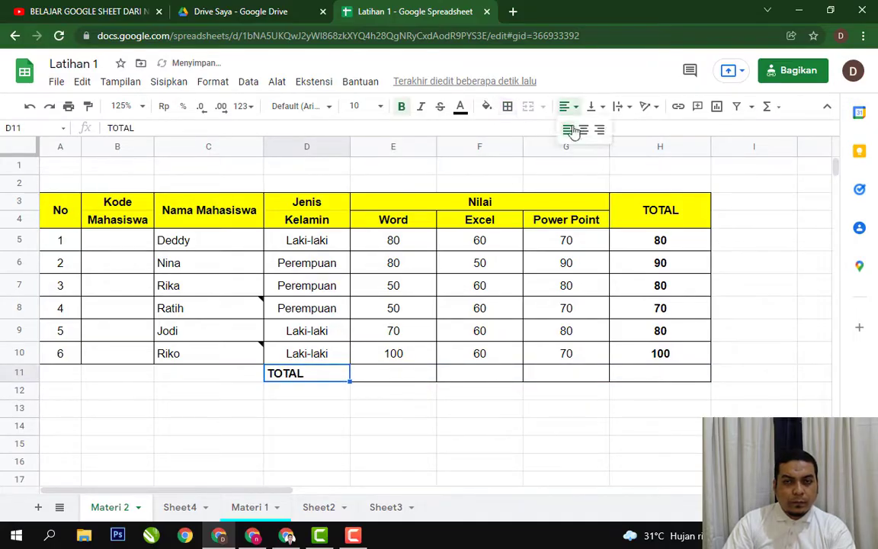
left_click(600, 131)
left_click(501, 428)
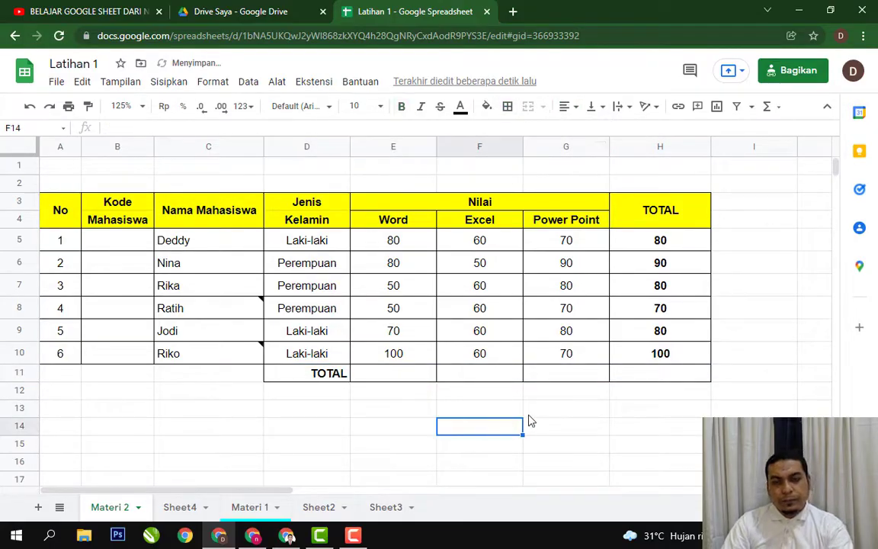
- Examine the first two students' score rows, E5:H5 and E6:G6, against the TOTAL column
left_click(414, 379)
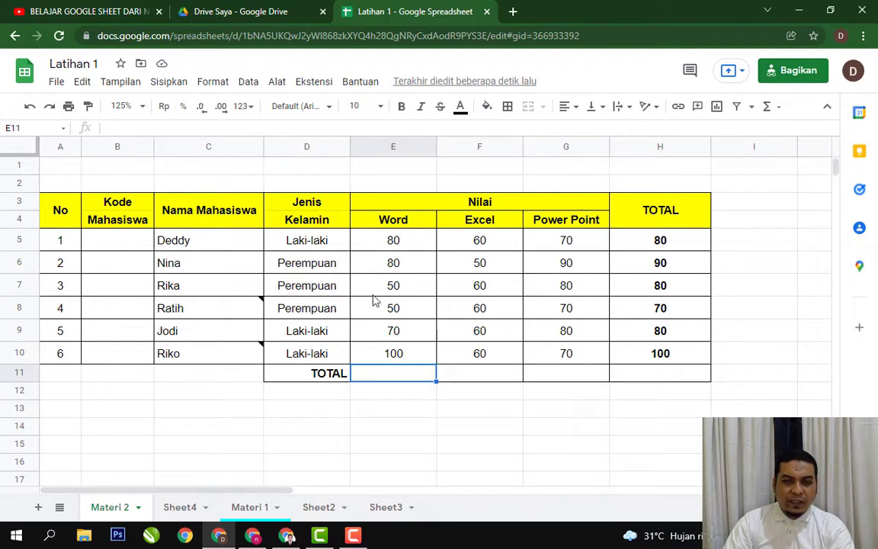
left_click(546, 294)
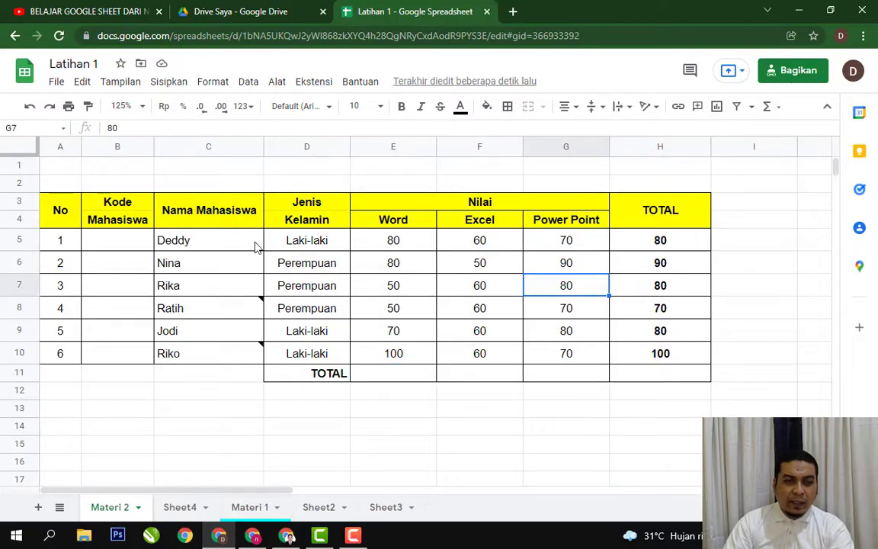
left_click_drag(408, 242, 648, 243)
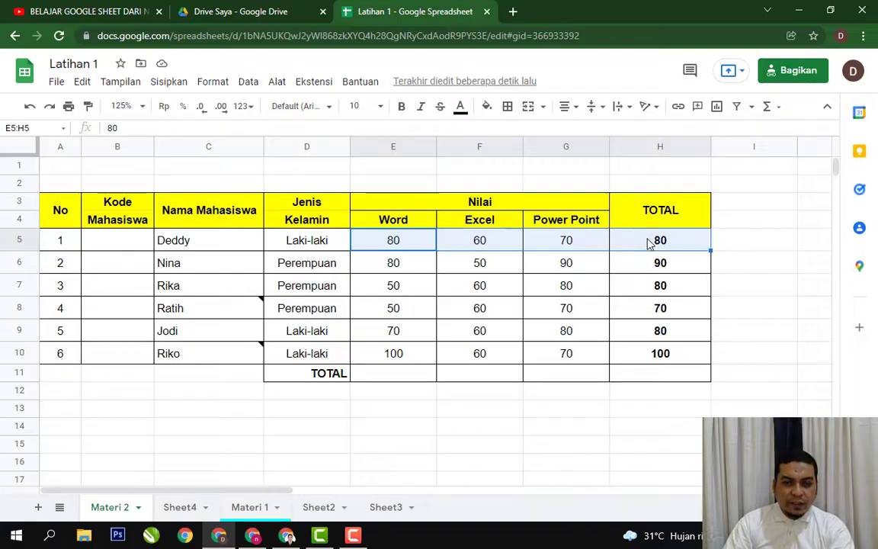
left_click_drag(418, 273, 541, 270)
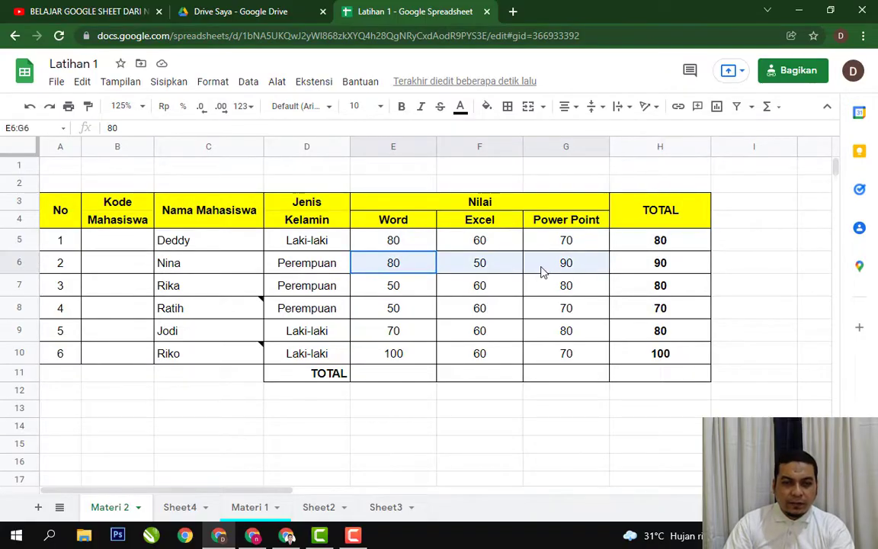
left_click(423, 303)
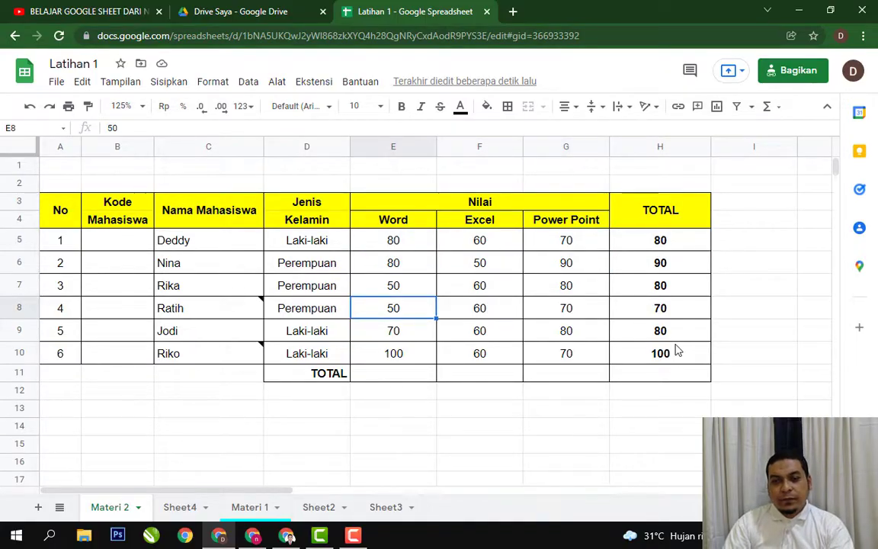
left_click(612, 431)
- Add up the Word scores in E11 with the formula =SUM(E5:E10)
left_click(421, 375)
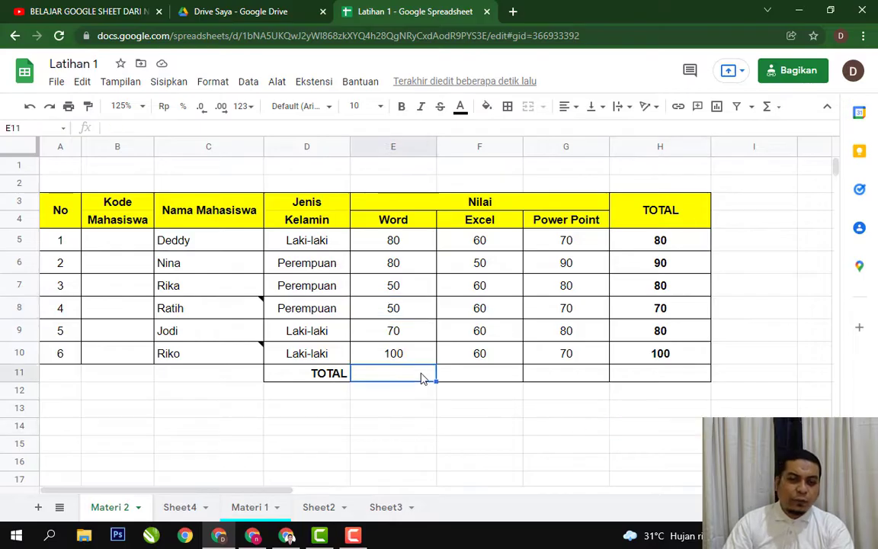
type("SUM(E5:E10)")
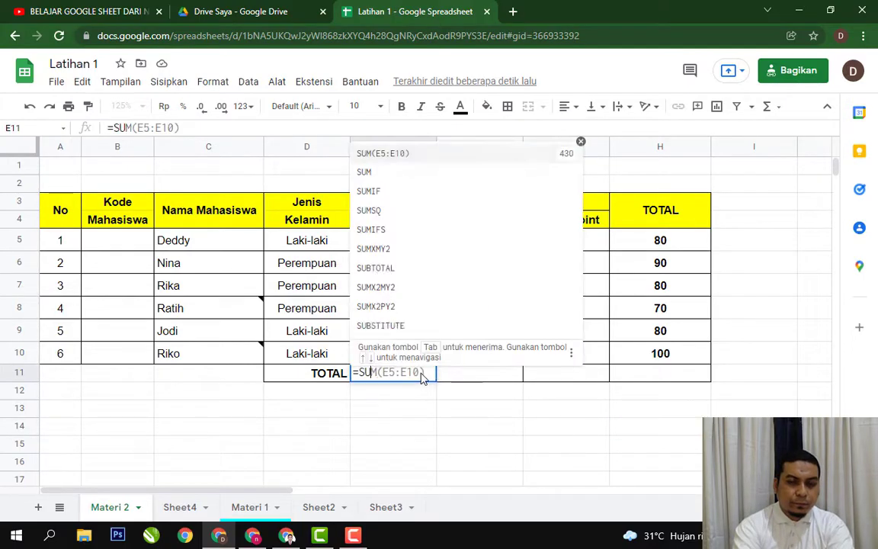
key("Tab")
key("Up")
key("shift+Up")
key("shift+Up")
key("shift+Up")
key("shift+Up")
key("shift+Up")
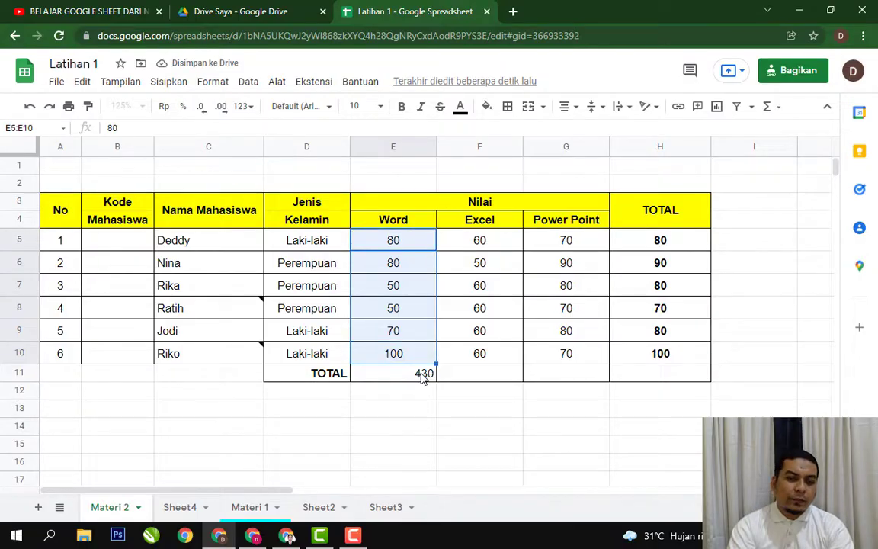
key("Down")
key("Down")
key("Down")
key("Down")
key("Down")
key("Down")
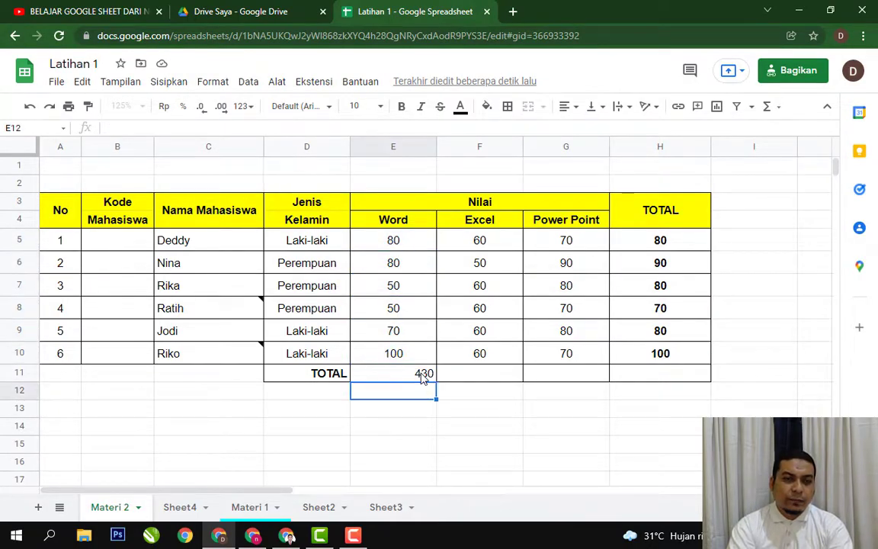
- Check the cell range used by the SUM formula in E11 without changing it
double_click(424, 372)
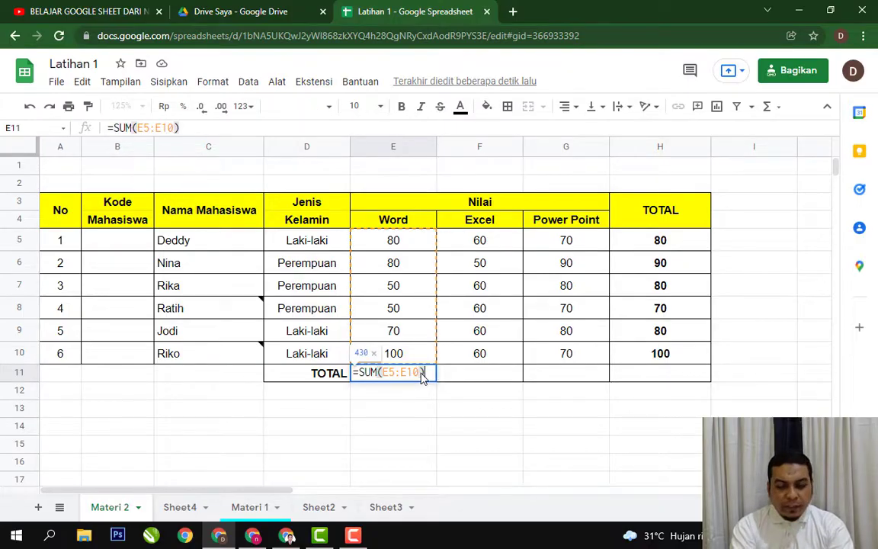
key("Return")
key("Up")
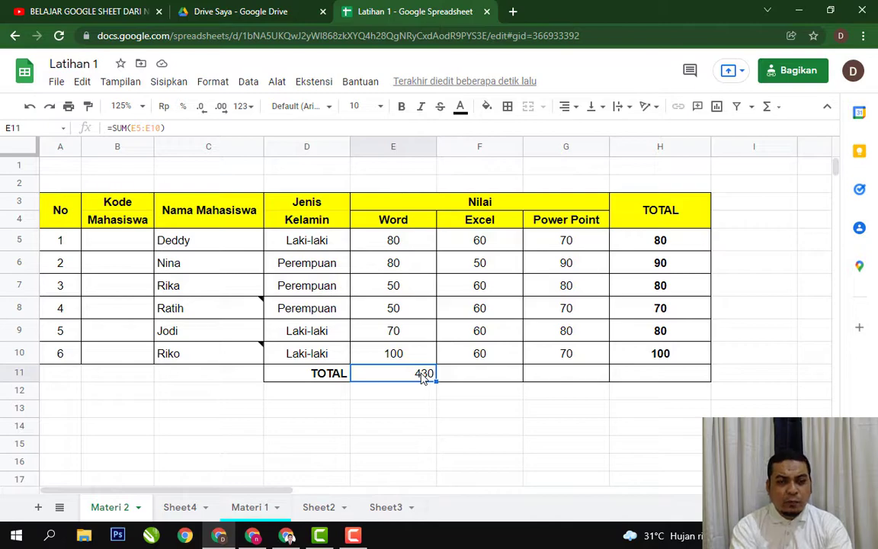
- Replace the formula in E11 with =MAX(E5:E10) to find the highest Word score
type("=MAX")
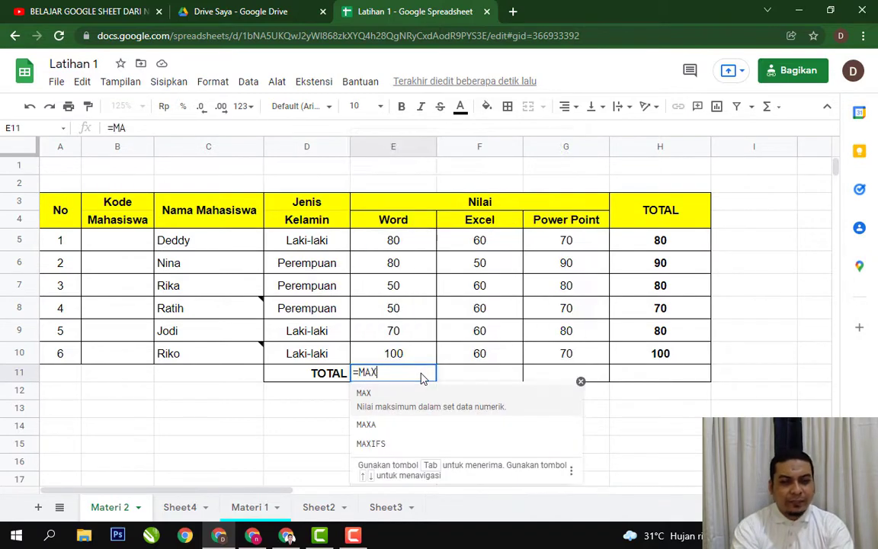
type("(")
key("Up")
key("shift+Up")
key("shift+Up")
key("shift+Up")
key("shift+Up")
key("shift+Up")
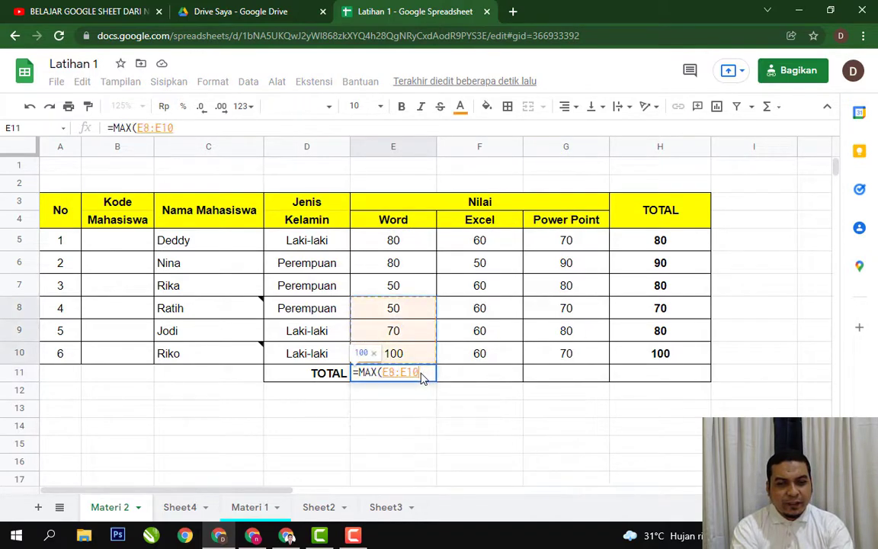
key("Return")
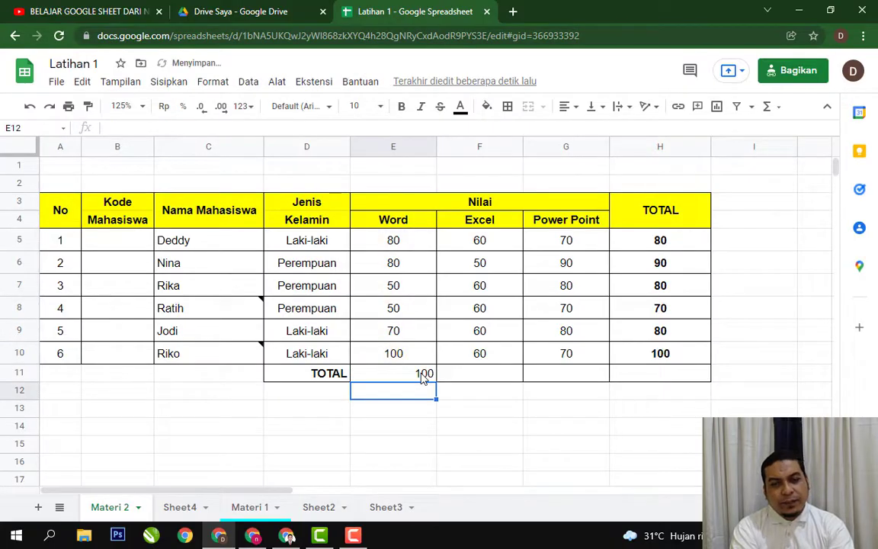
- Compare the MAX result and formula range in E11 with the Word score in E10
left_click(423, 377)
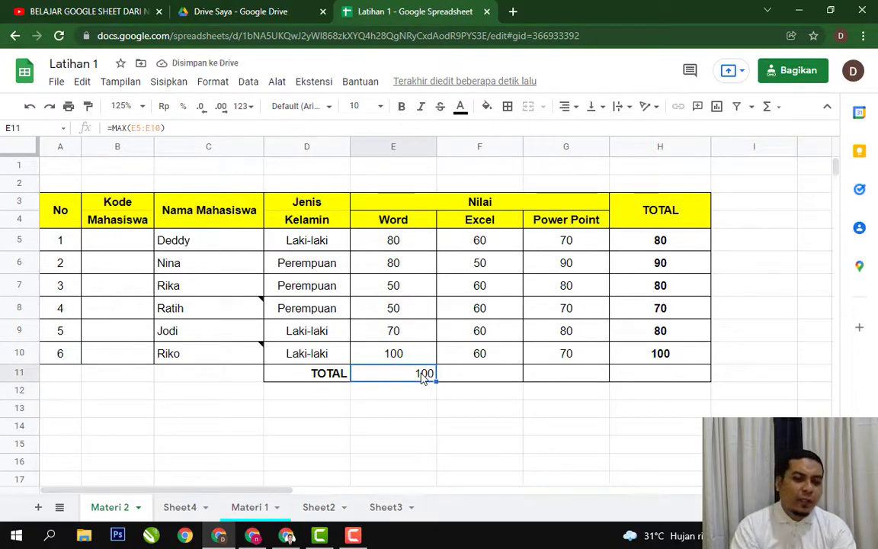
left_click(396, 357)
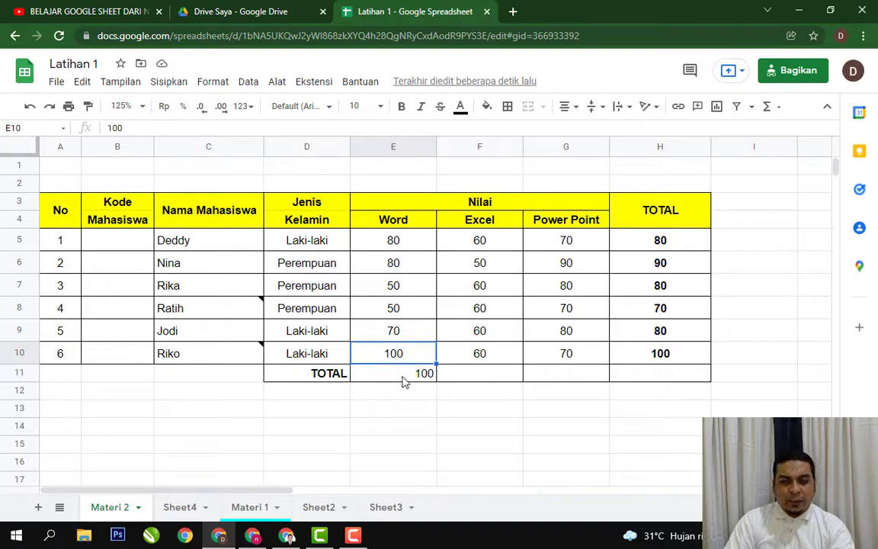
double_click(402, 379)
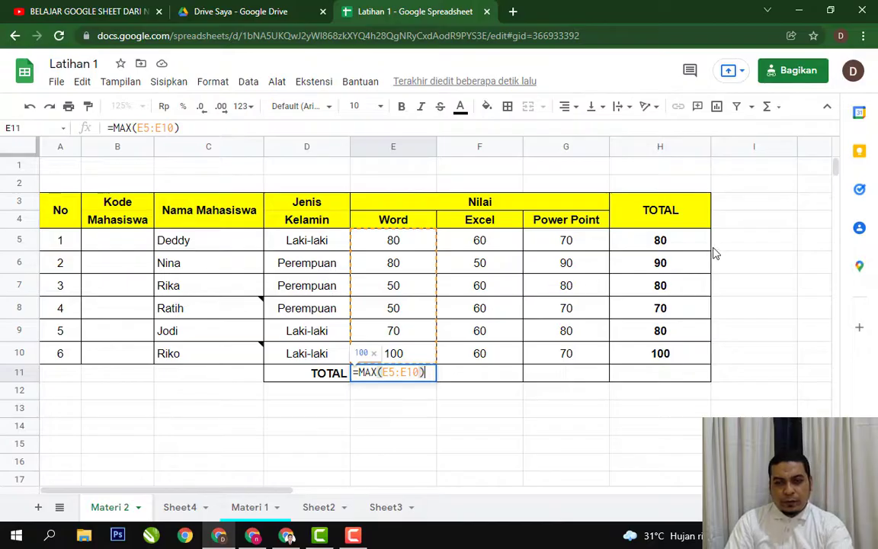
key("Escape")
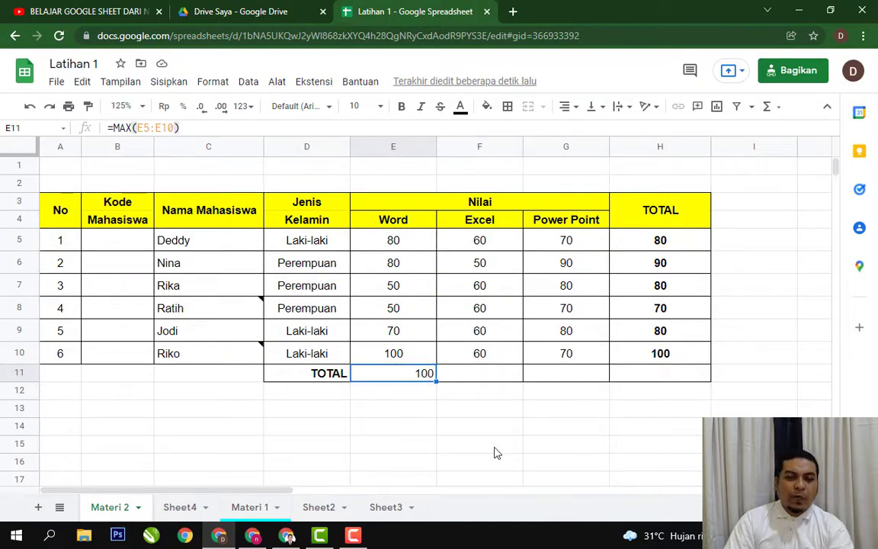
- Add up the Excel scores in the empty cell F15 with =SUM(F5:F10)
left_click(469, 447)
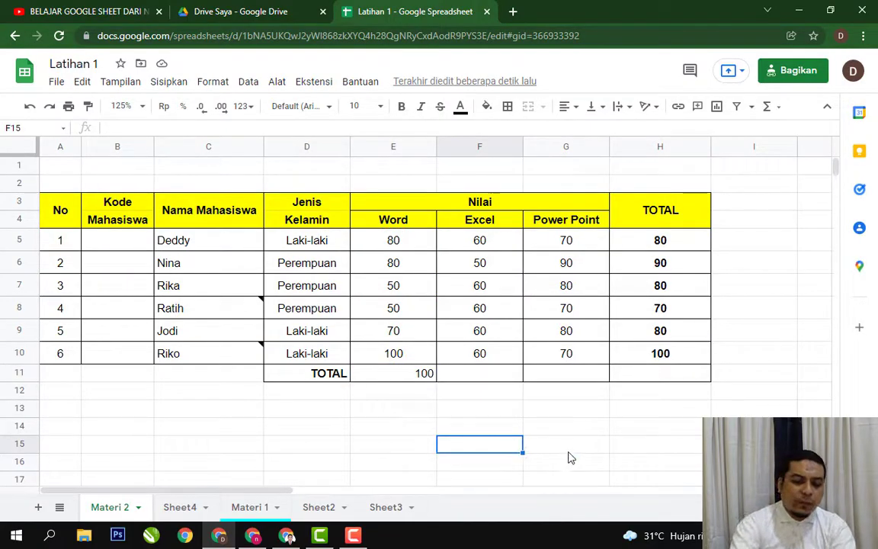
type("=SUM(F5:F10)")
key("ctrl+Return")
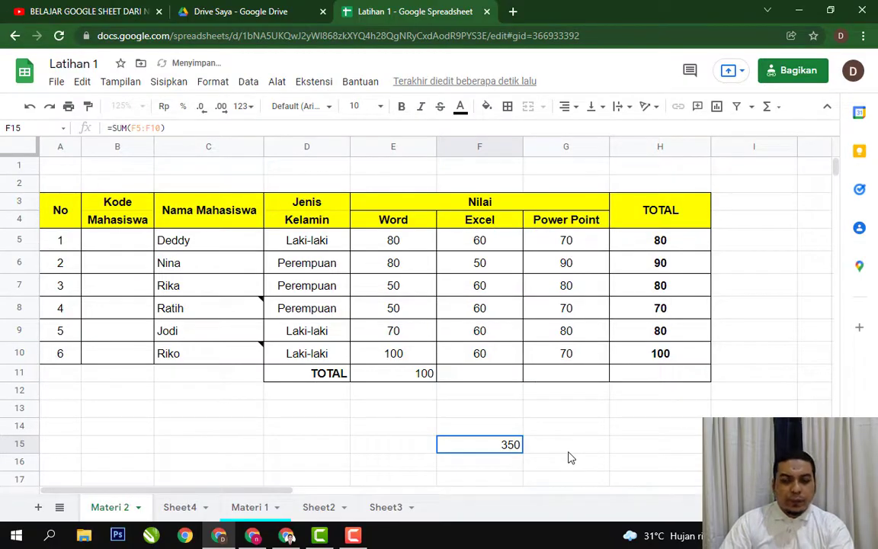
- Replace the formula in F15 with a SUM of the first four Word scores, E5:E8
type("=SUM(F5:F10")
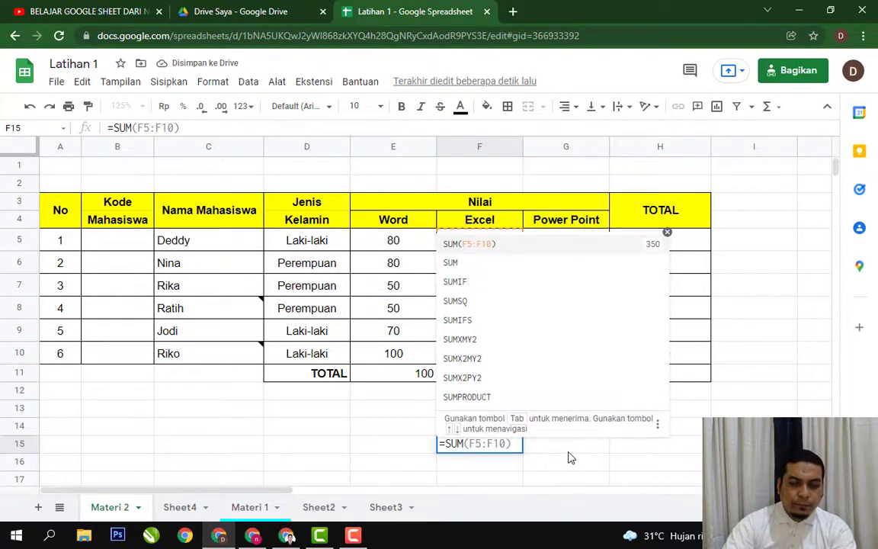
type("(")
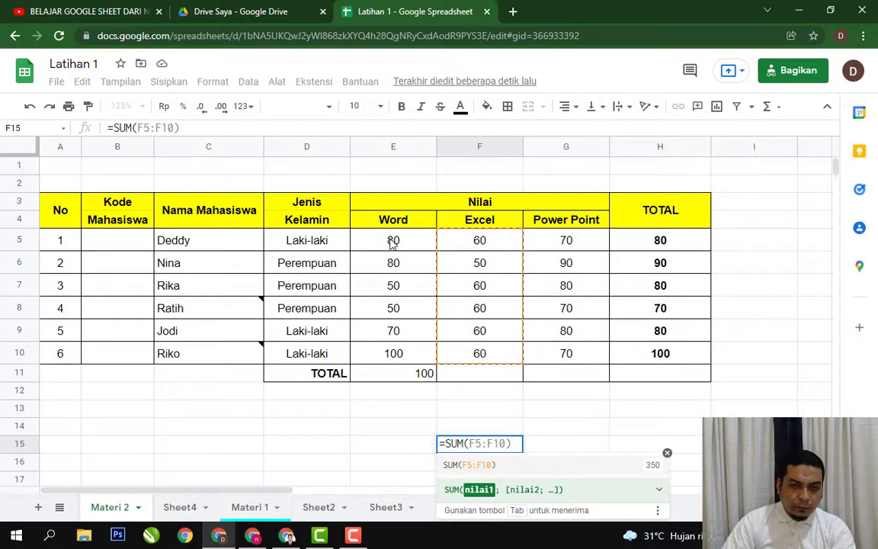
left_click_drag(392, 239, 397, 307)
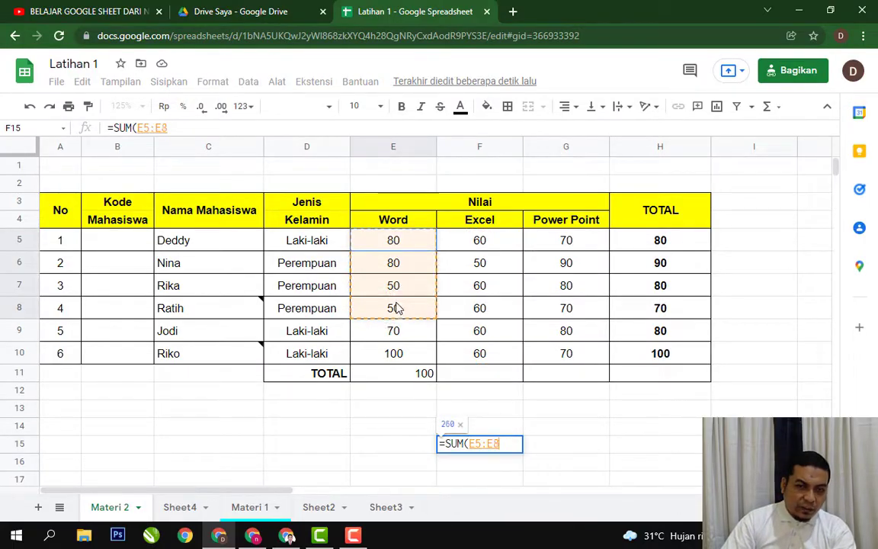
key("Return")
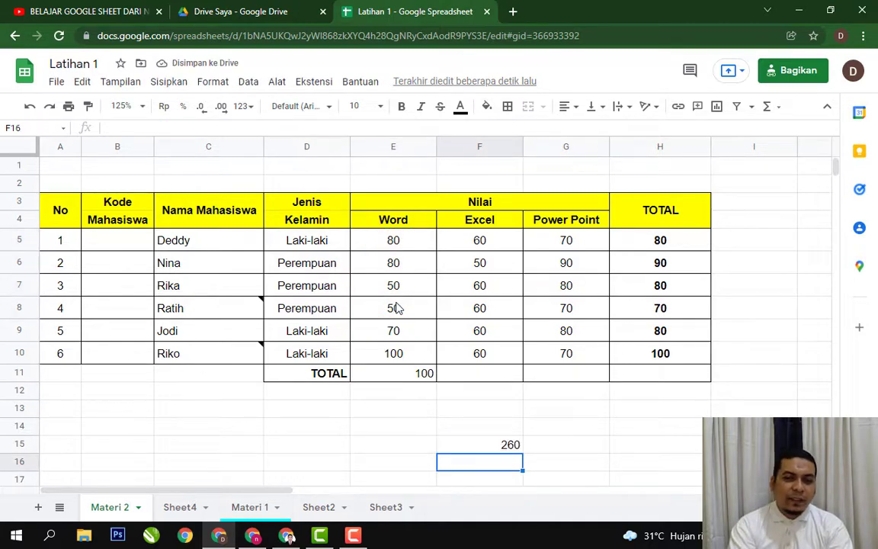
- Review the SUM formula in F15 and clear the cell
key("Up")
key("F2")
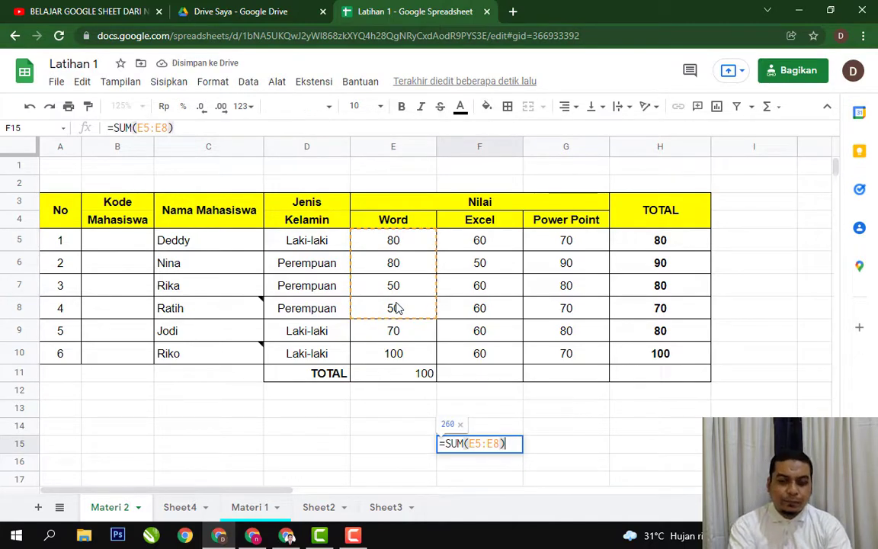
key("Return")
key("Up")
key("Delete")
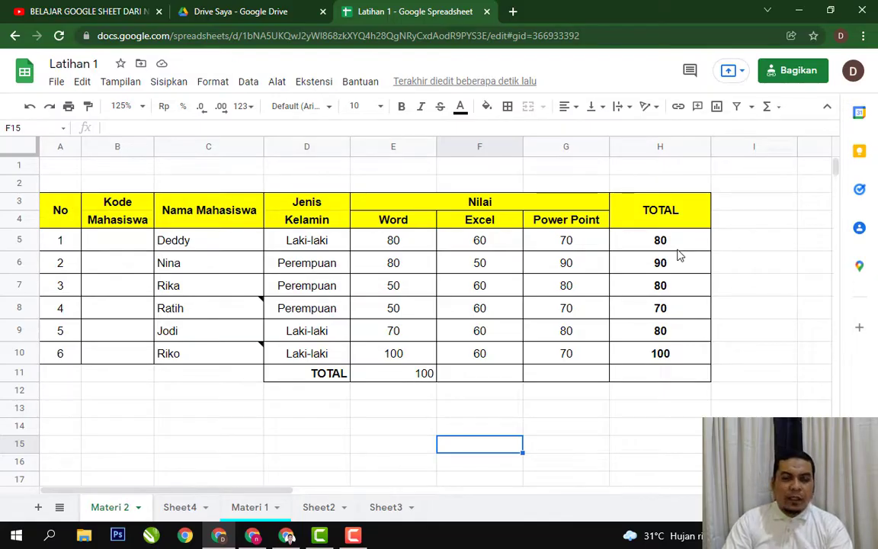
left_click(743, 223)
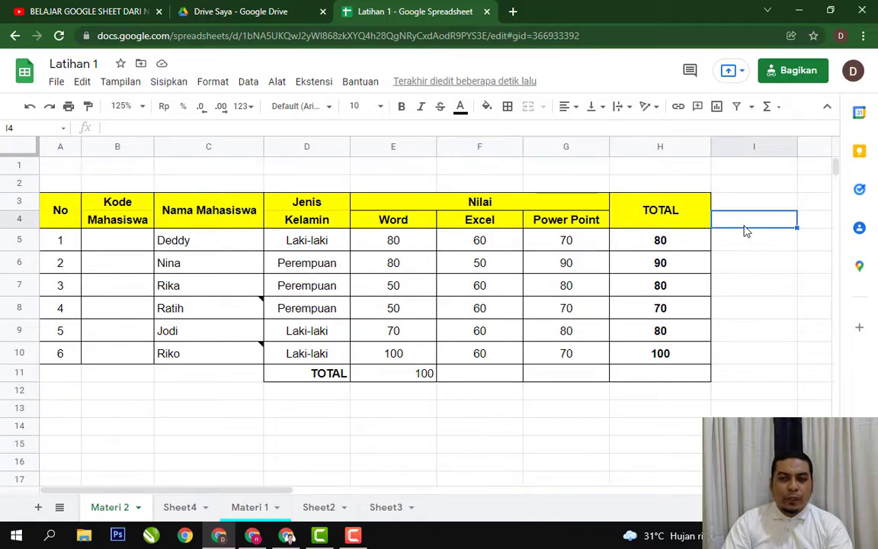
- Replace the formula in H5 with =AVERAGE(E5:G5) to average the first student's three scores
left_click(676, 242)
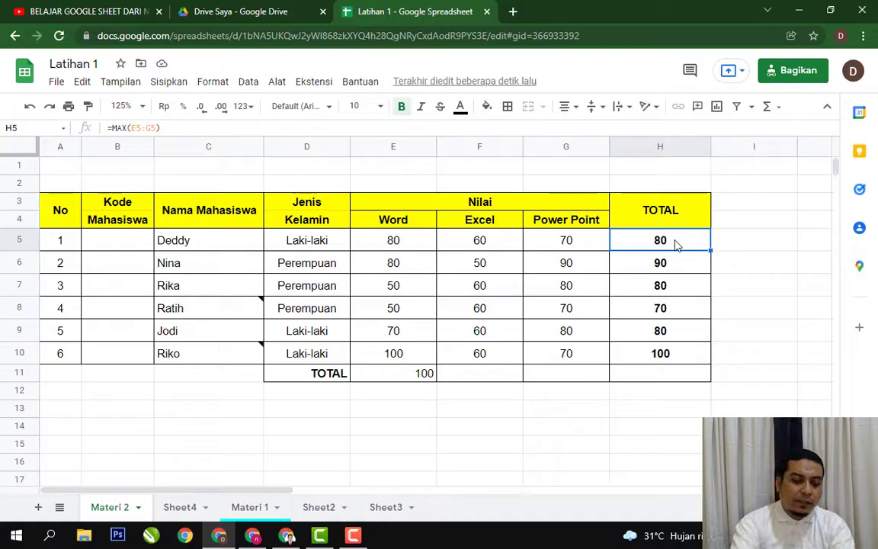
type("=AVER")
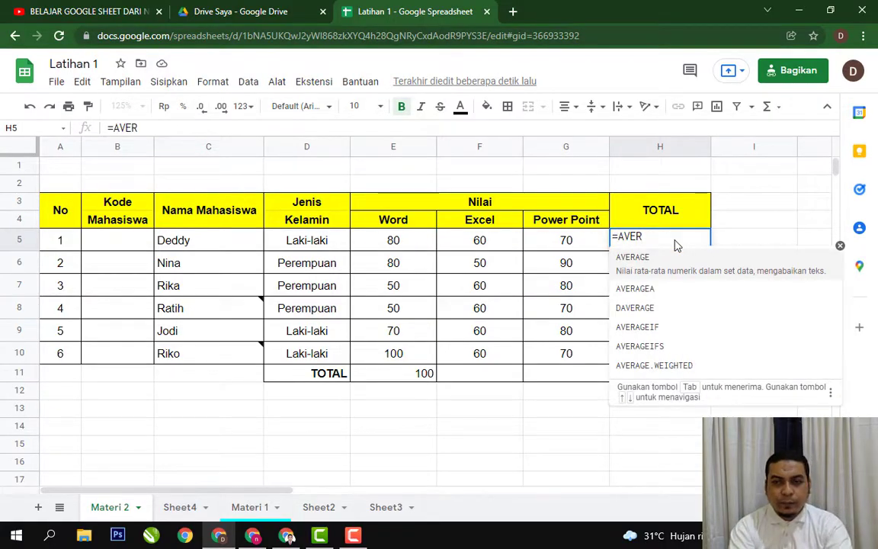
key("Tab")
key("Left")
key("shift+Left")
key("shift+Left")
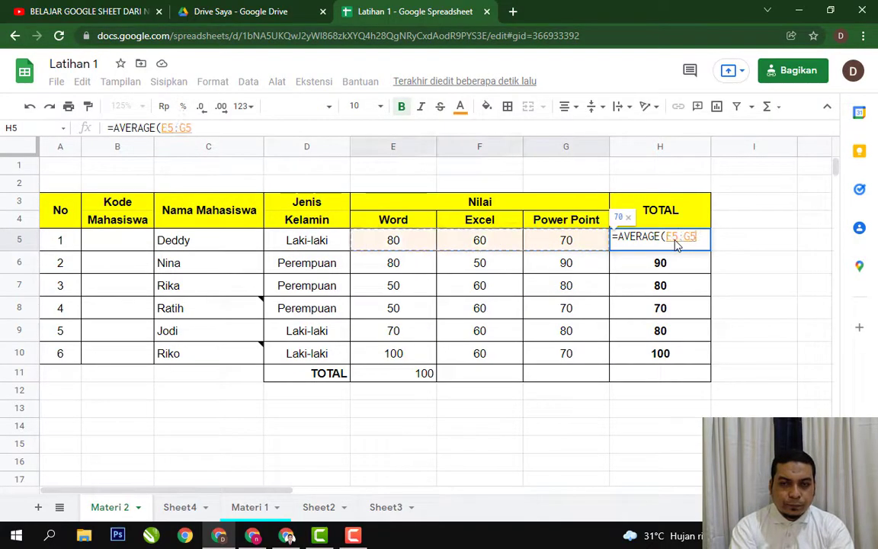
key("Return")
key("Up")
key("ctrl+c")
key("Down")
key("shift+Down")
key("shift+Down")
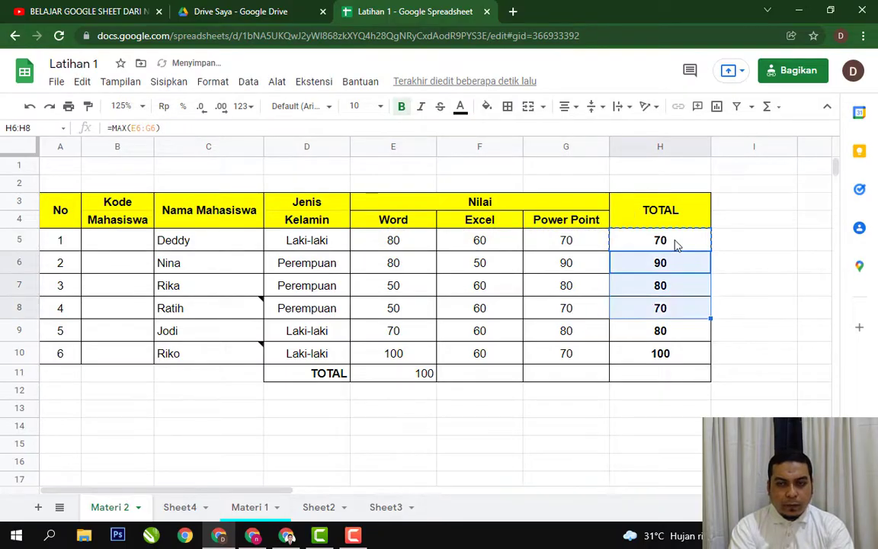
key("Up")
key("Up")
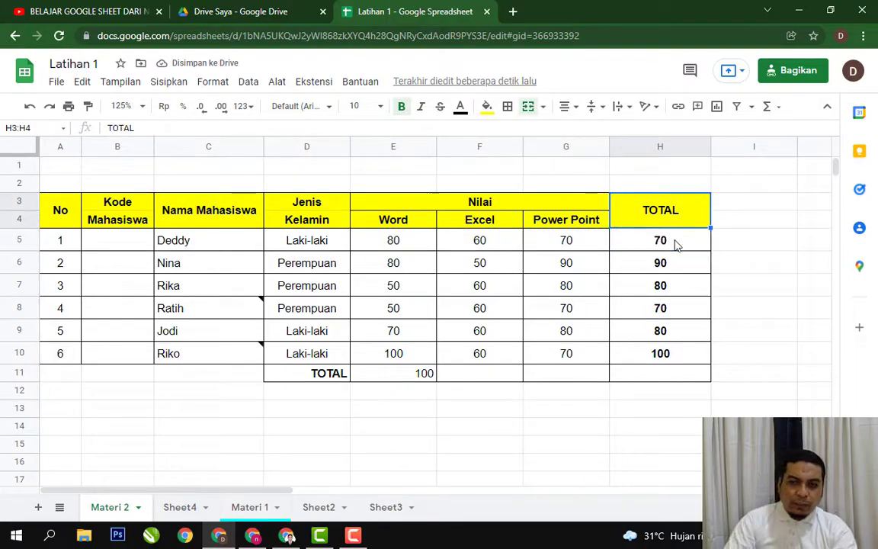
- Autofill the AVERAGE formula from H5 down to H10 and clear the filled cells H6:H10
key("Down")
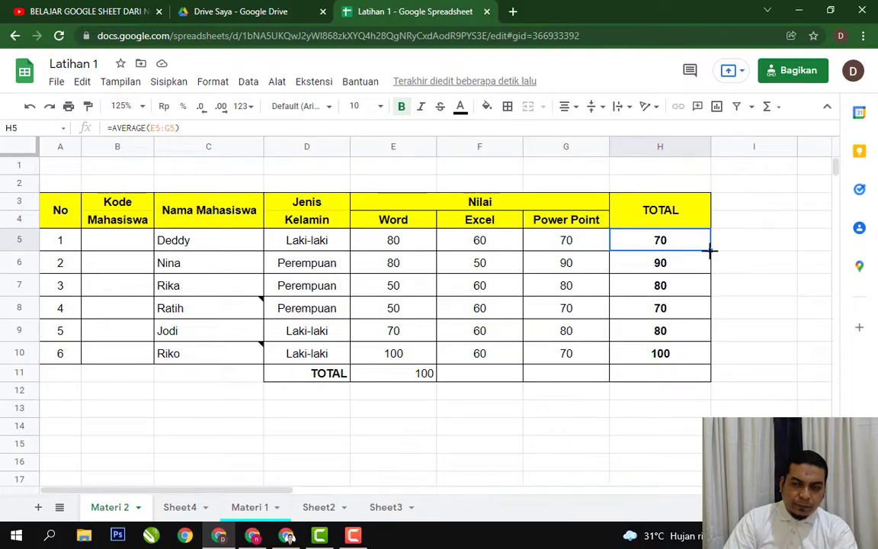
left_click_drag(709, 250, 709, 352)
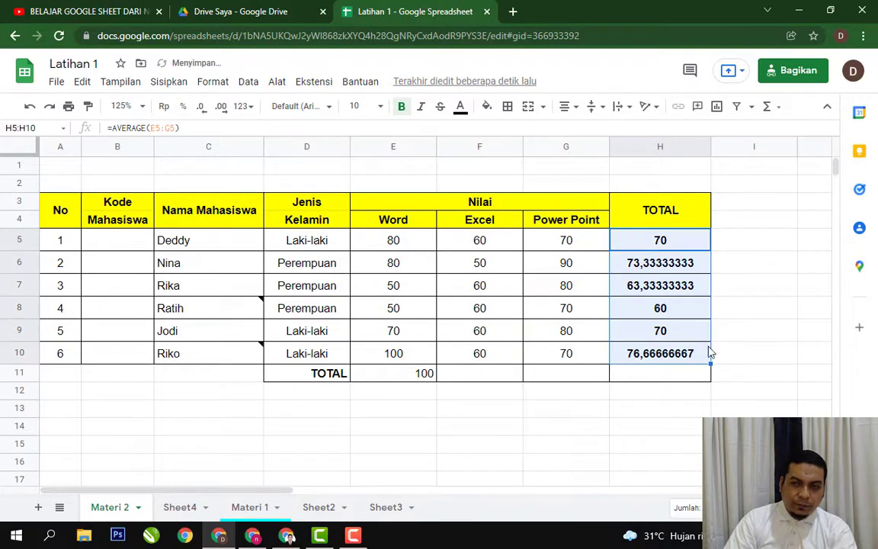
left_click_drag(699, 269, 686, 358)
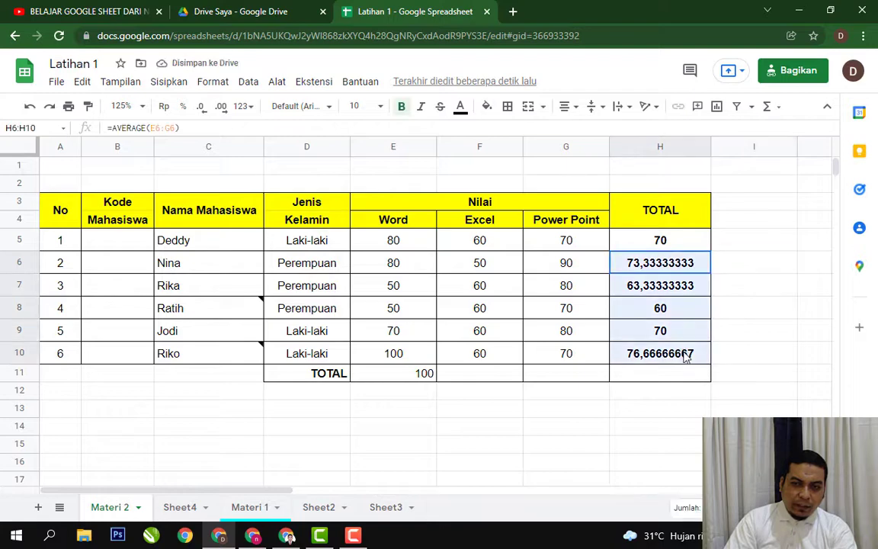
key("Delete")
left_click(741, 276)
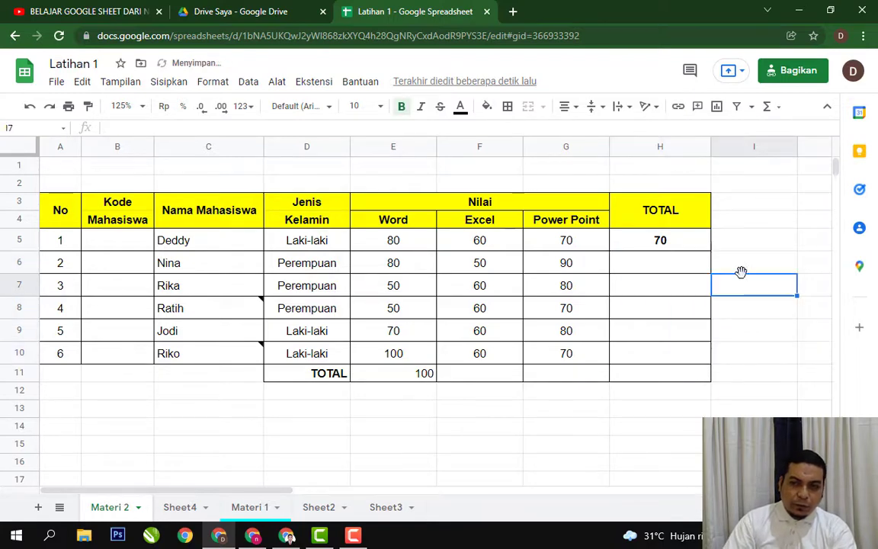
- Copy the AVERAGE formula from H5 and paste it into H6:H10
left_click(690, 247)
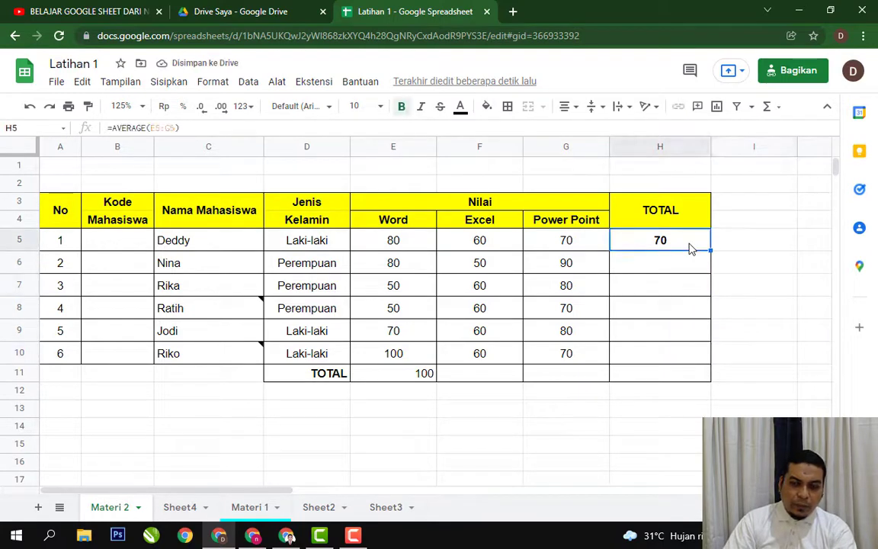
key("ctrl+c")
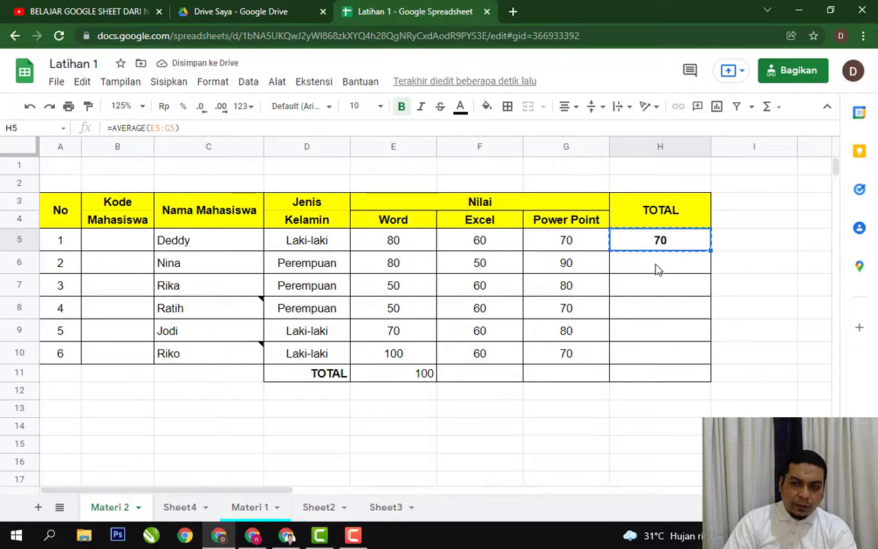
left_click_drag(657, 269, 674, 355)
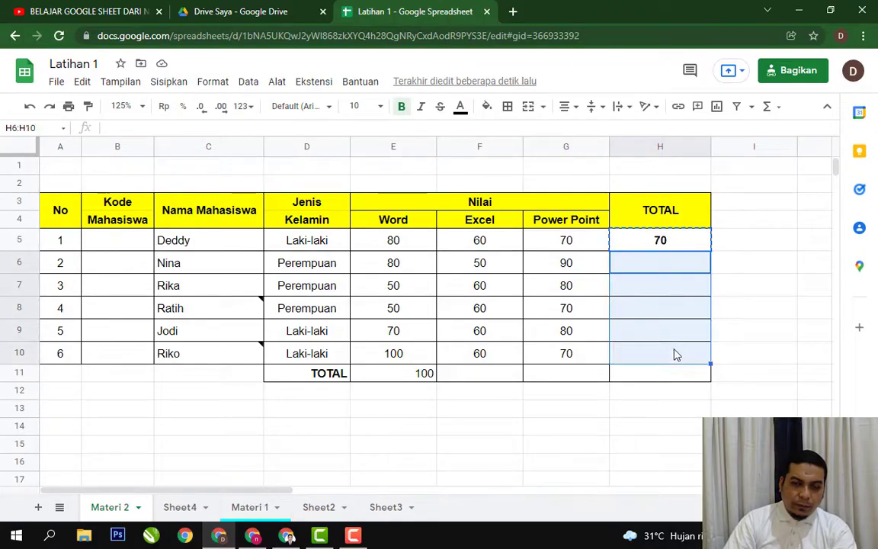
key("ctrl+v")
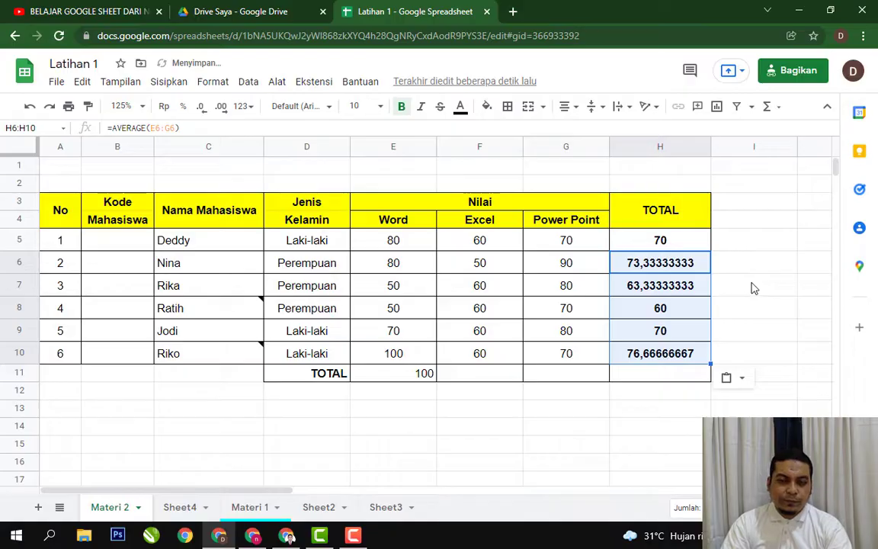
- Undo the paste in H6:H10, paste H5's AVERAGE formula into the same range again and check the pasted cells
key("ctrl+z")
left_click(755, 285)
left_click(682, 249)
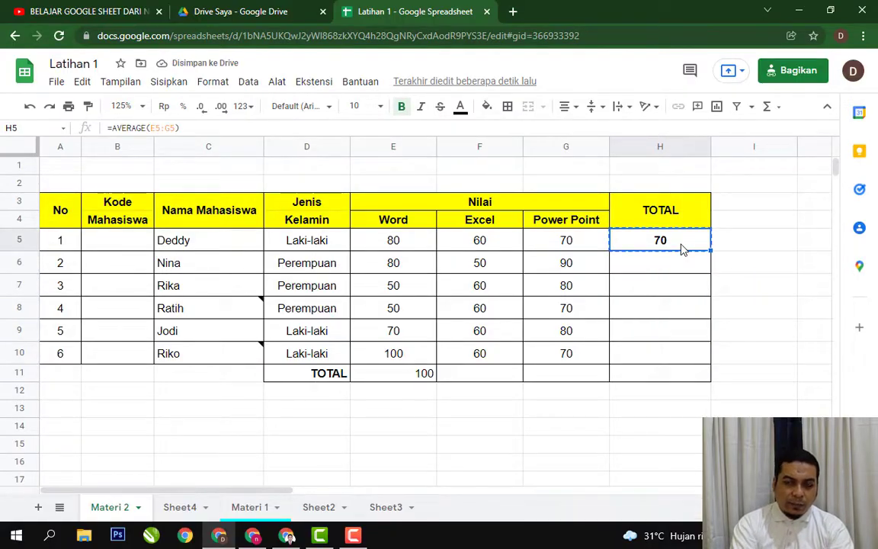
key("Down")
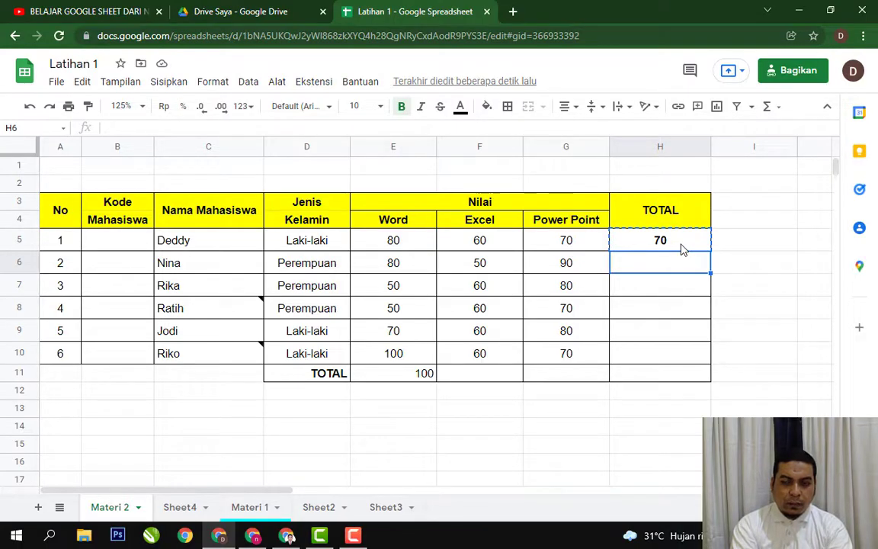
key("shift+Down")
key("shift+Down")
key("shift+Down")
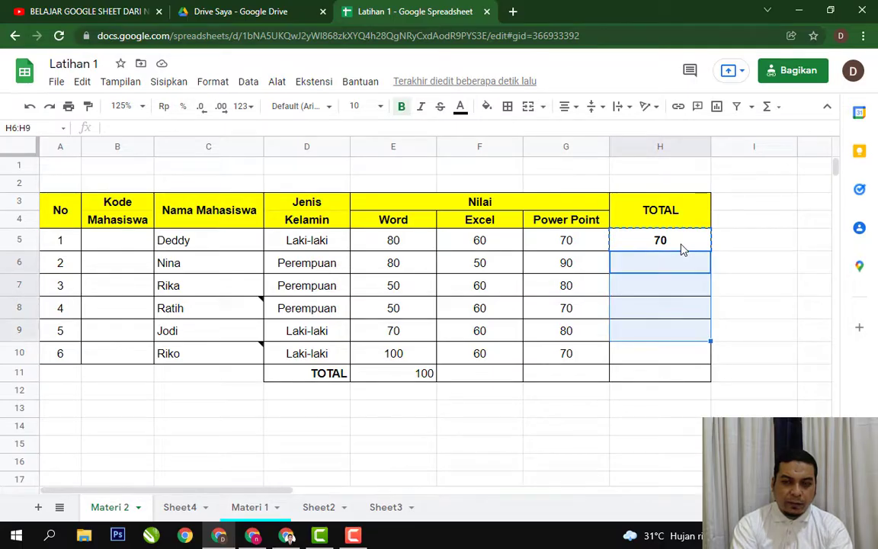
key("shift+Down")
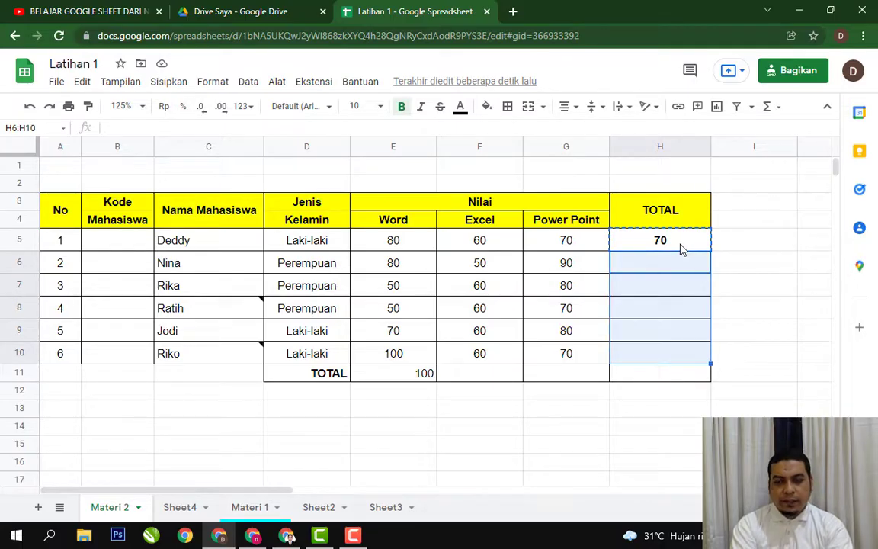
key("ctrl+v")
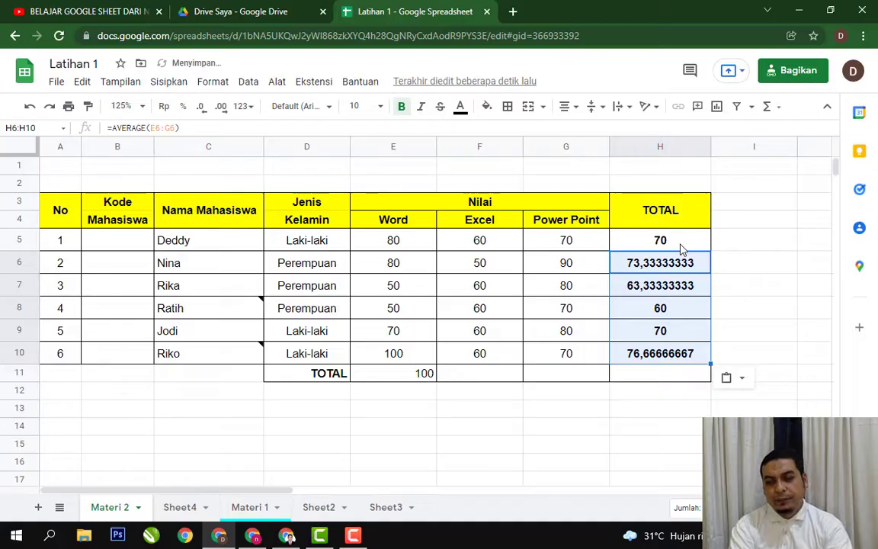
key("Down")
key("Down")
key("Down")
key("Down")
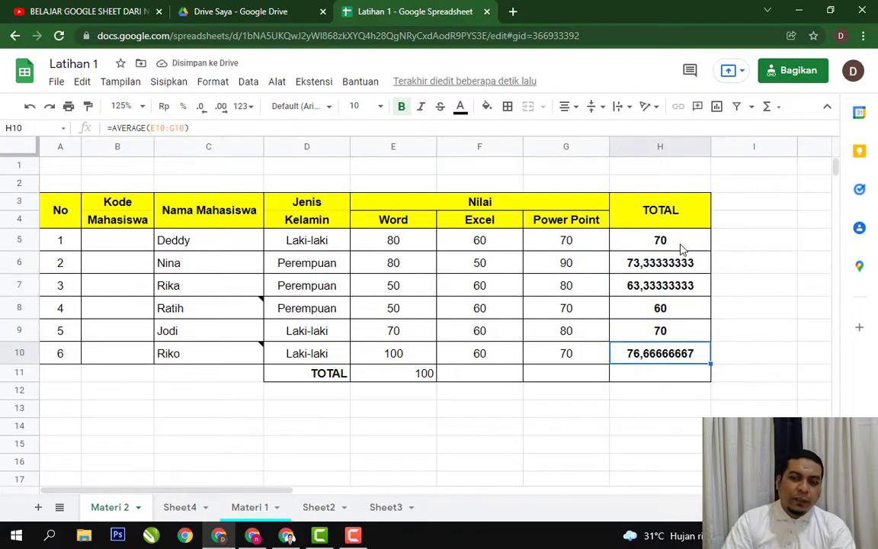
- Set the first student's Power Point score in G5 to 0
left_click(723, 244)
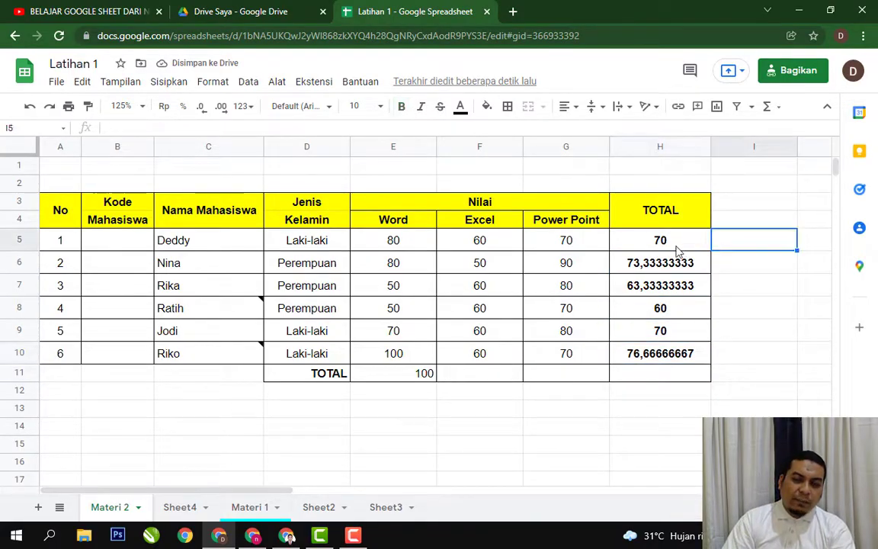
left_click(578, 243)
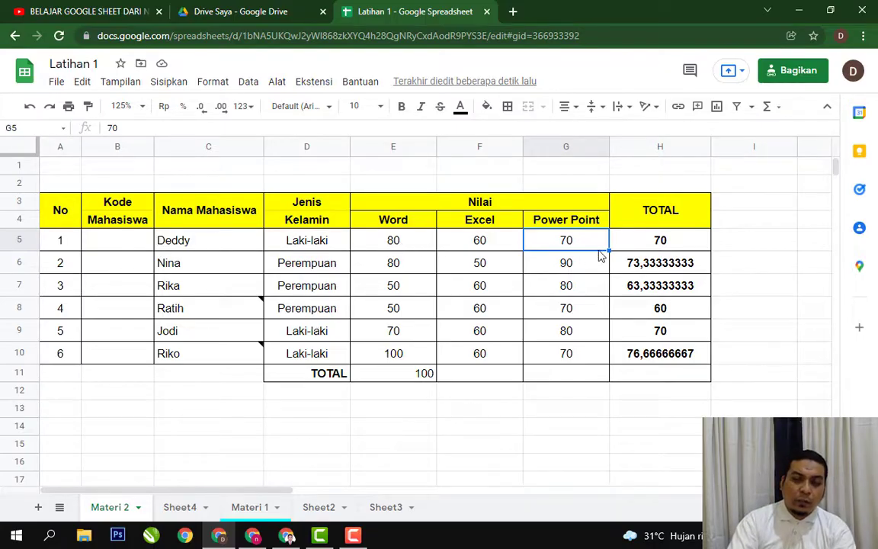
type("0")
key("Return")
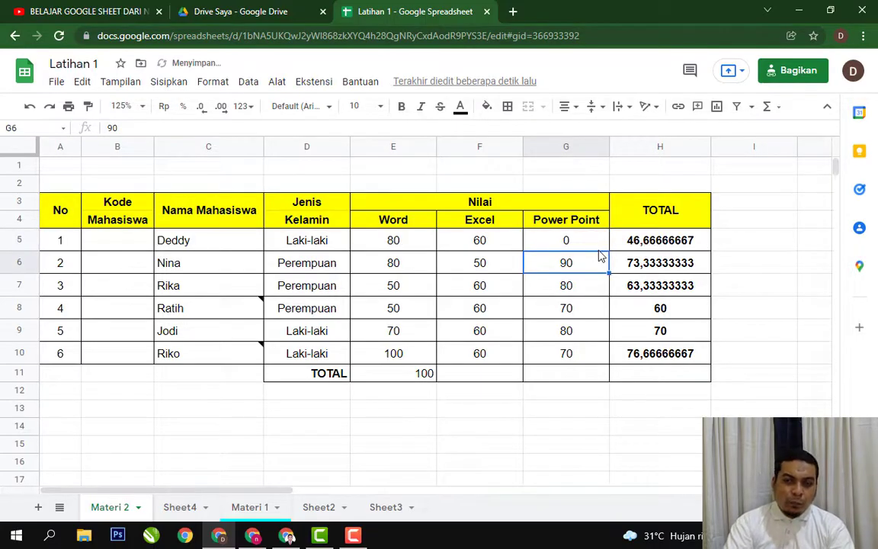
key("Down")
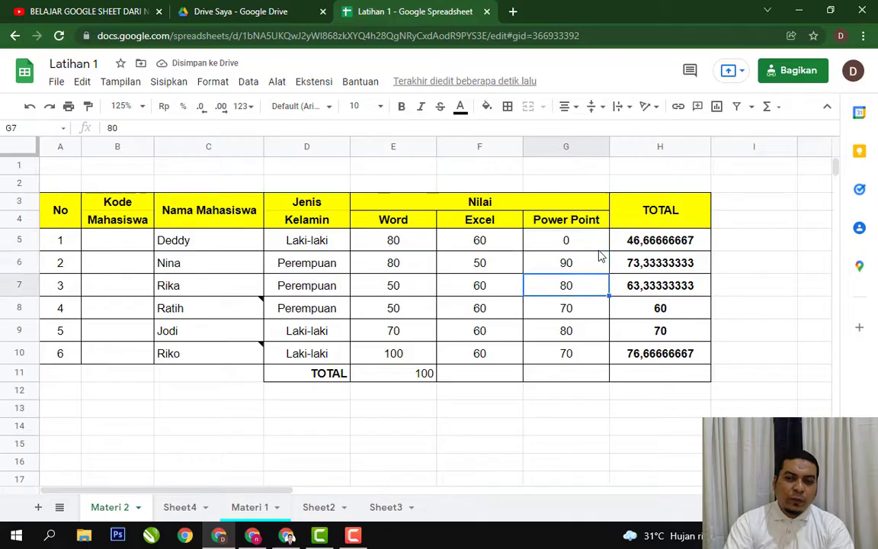
- Compare the scores in row 5, including the zero in G5, with the average in H5
key("Up")
key("Up")
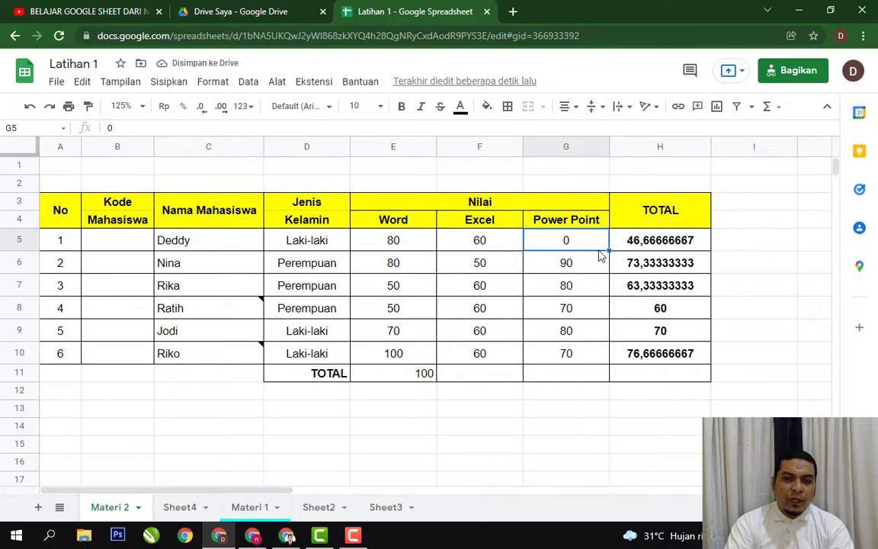
key("Right")
key("Left")
key("Left")
key("Right")
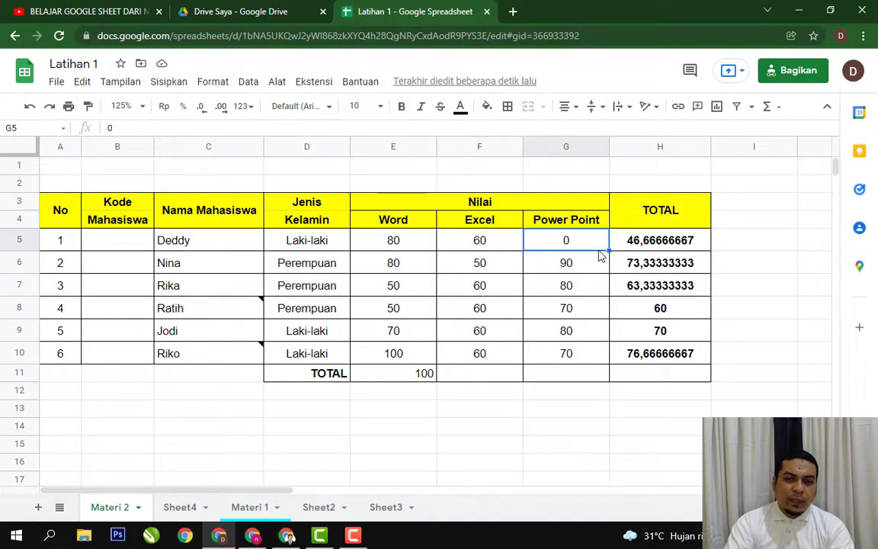
key("Left")
key("Left")
key("Right")
key("Right")
key("Right")
key("Right")
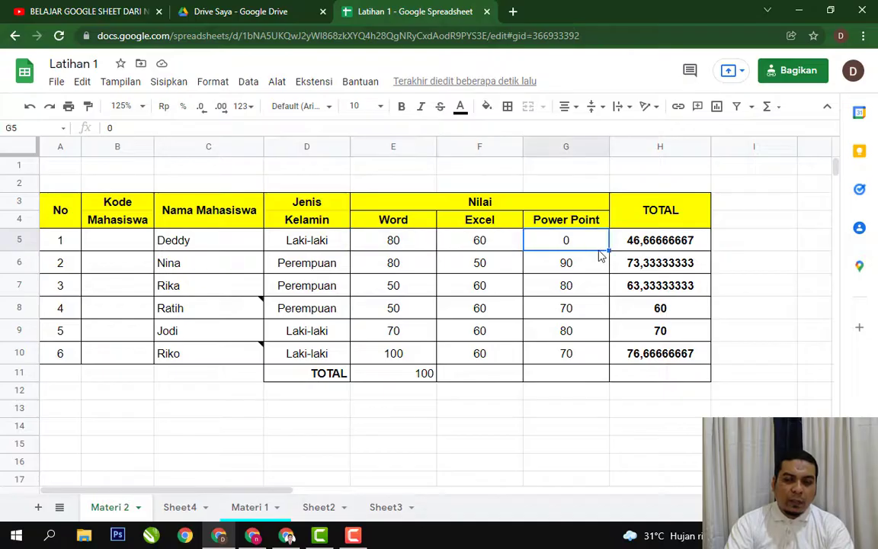
key("Left")
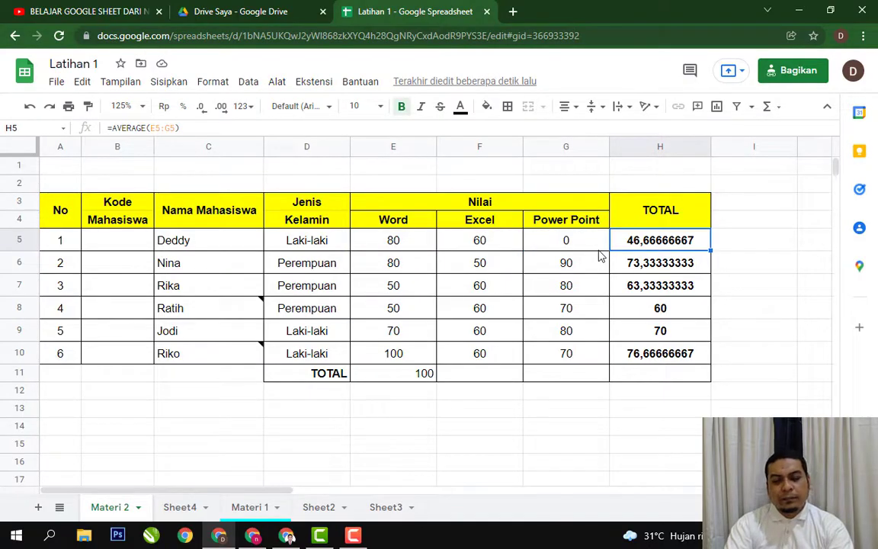
- Clear the Power Point score in G5 and undo the deletion
key("Left")
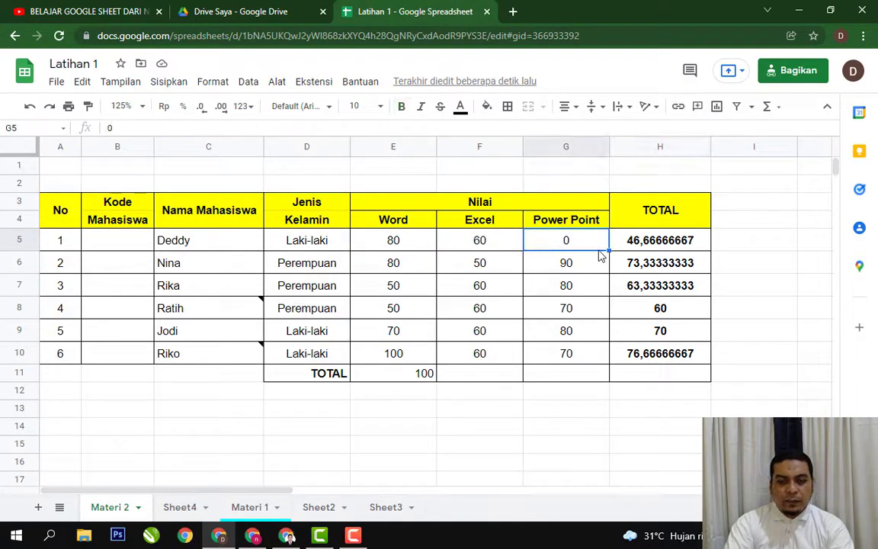
key("Delete")
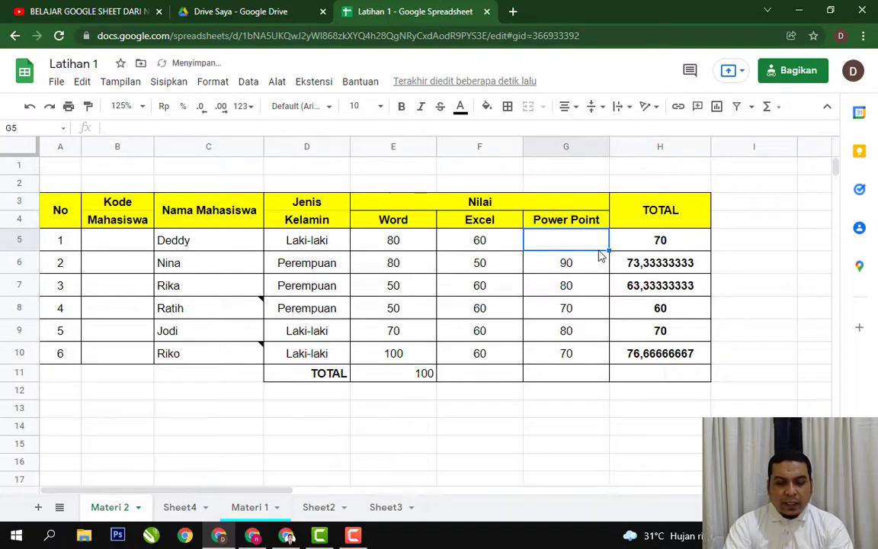
key("ctrl+z")
key("Left")
key("Right")
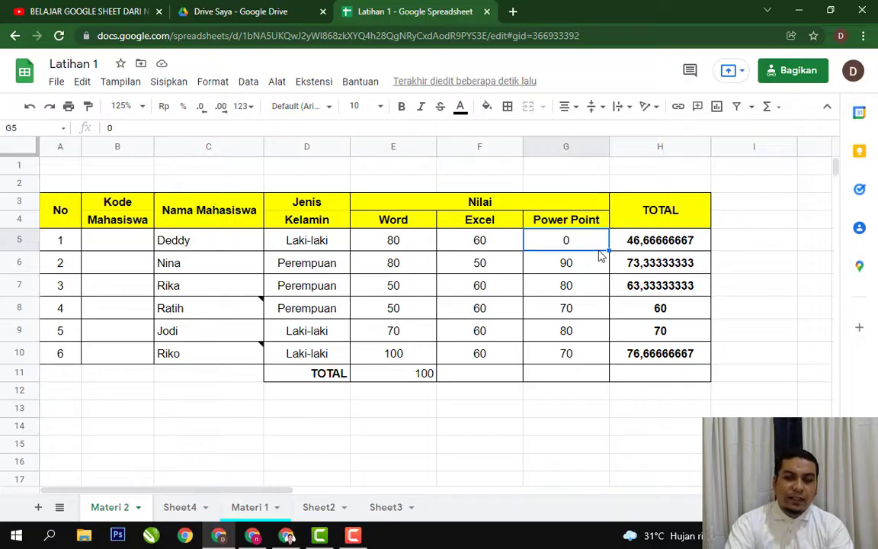
- Delete the Power Point score in G5 and enter 0 there again
key("Delete")
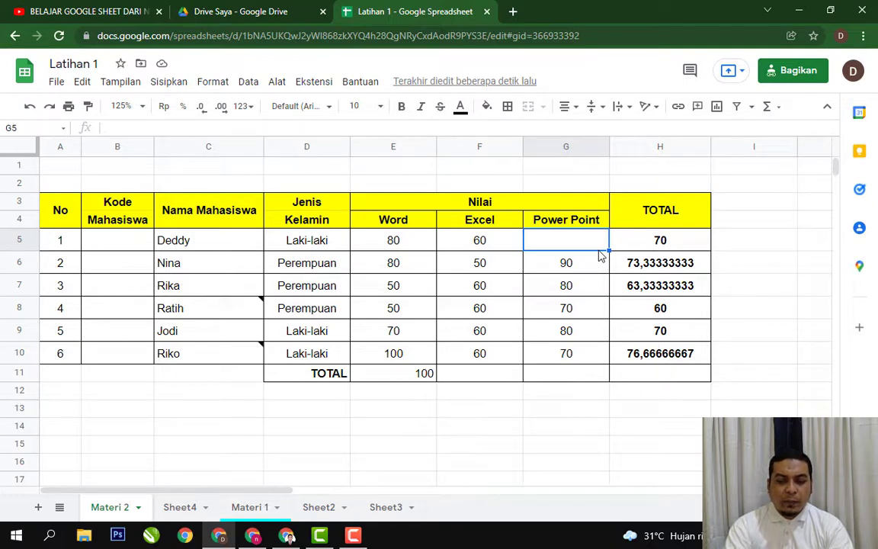
type("0")
key("Return")
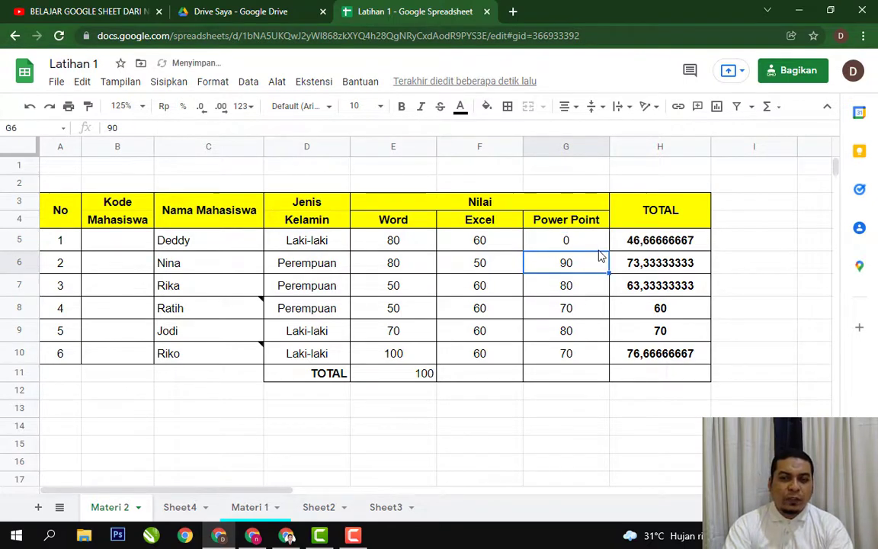
- Leave the Power Point score in G5 blank and compare the scores in E5:F5 with the average in H5
key("Up")
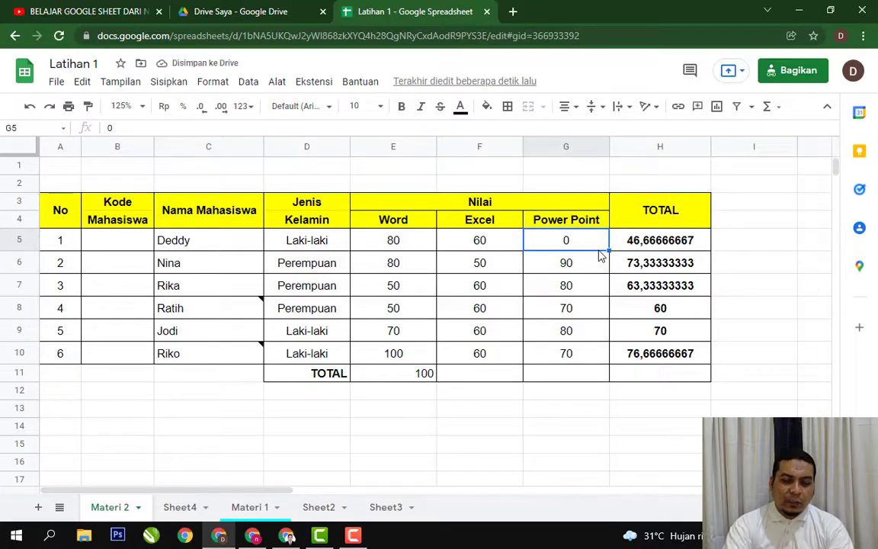
key("Delete")
key("Left")
key("Left")
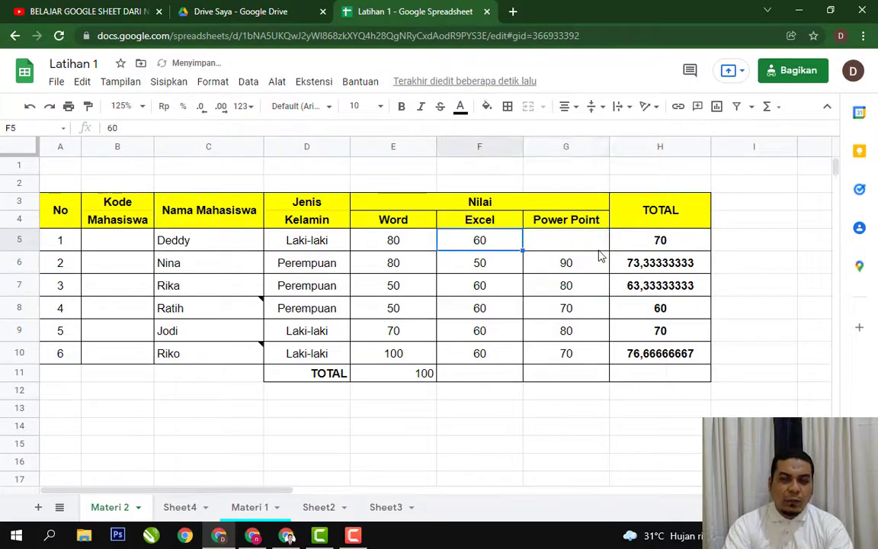
key("shift+Right")
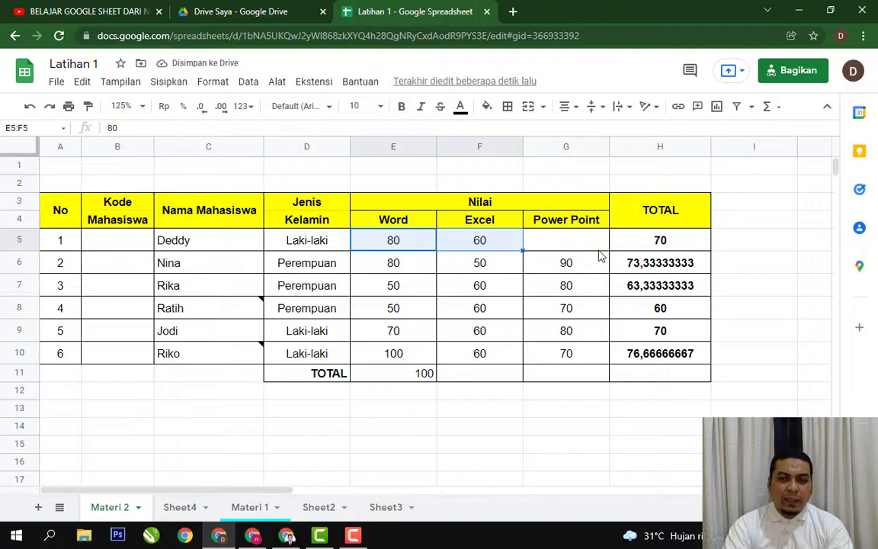
key("Right")
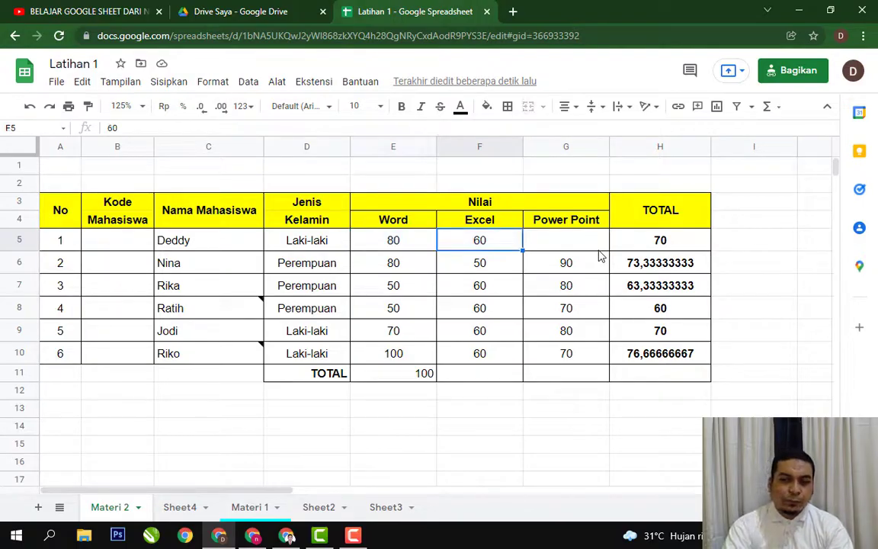
key("Right")
key("Right")
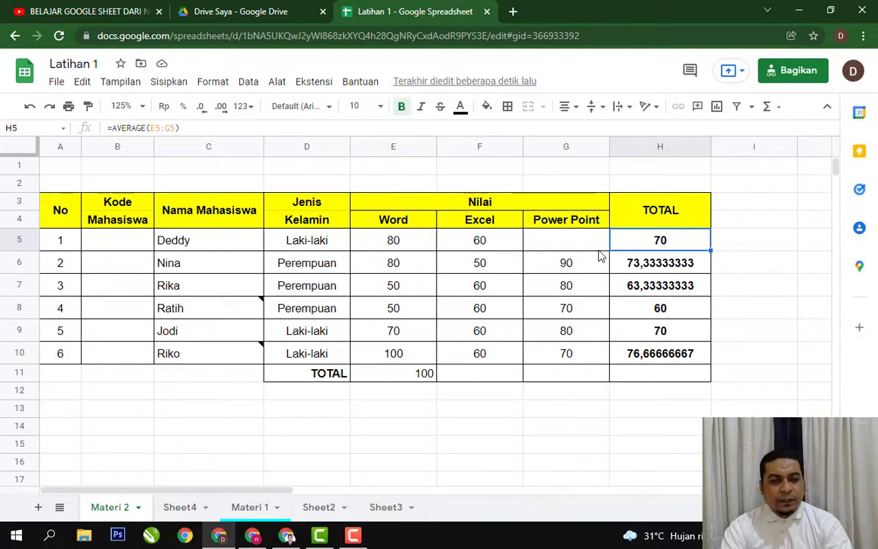